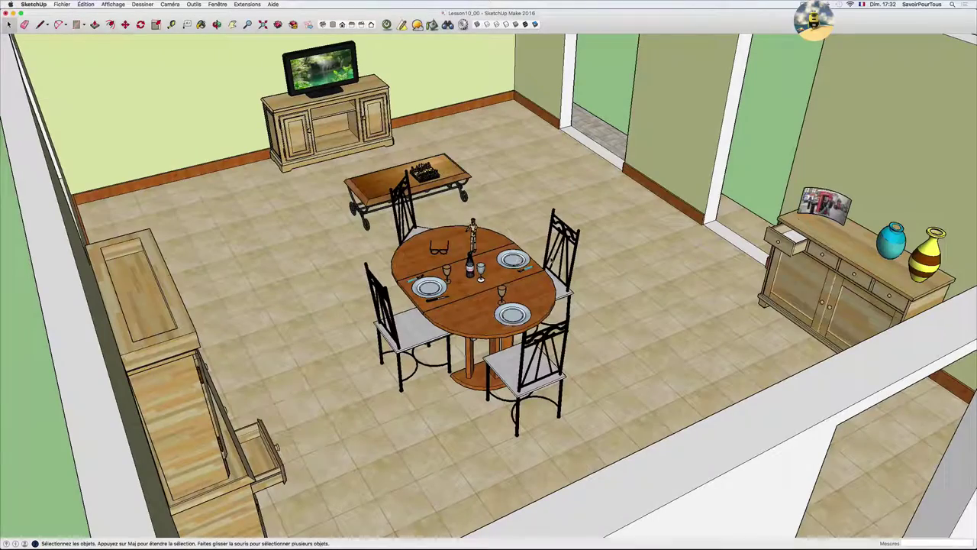
# - Walk the camera back and up until the whole dining room and the red car are visible
pyautogui.click(217, 25)
pyautogui.moveTo(488, 305); pyautogui.dragTo(473, 336)
pyautogui.moveTo(592, 229)
pyautogui.mouseDown()
pyautogui.moveTo(592, 265)
pyautogui.moveTo(513, 260)
pyautogui.moveTo(624, 295)
pyautogui.moveTo(588, 286)
pyautogui.moveTo(651, 291)
pyautogui.moveTo(606, 292)
pyautogui.moveTo(585, 279)
pyautogui.moveTo(588, 270)
pyautogui.mouseUp()
pyautogui.press('space')
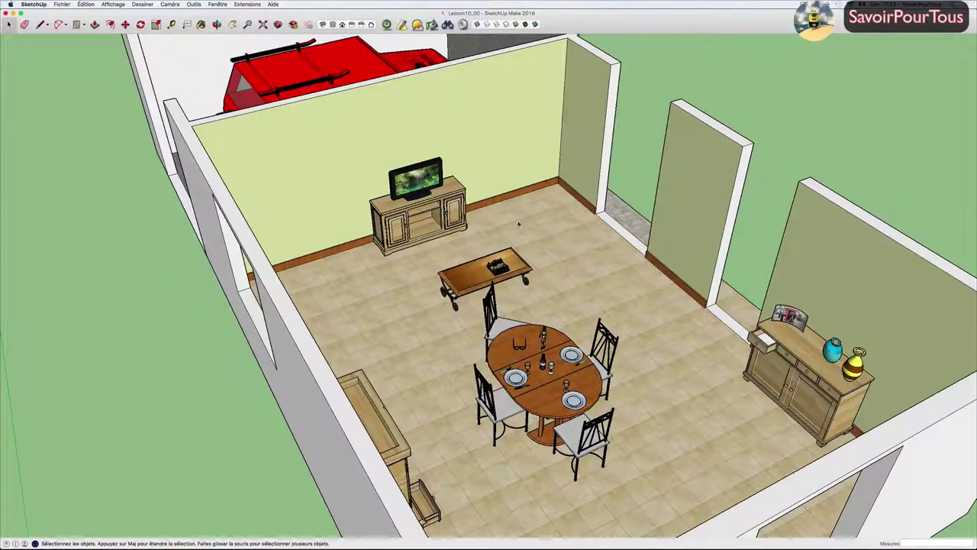
# - Open the Composants panel from the Fenêtre menu and move it aside
pyautogui.click(218, 3)
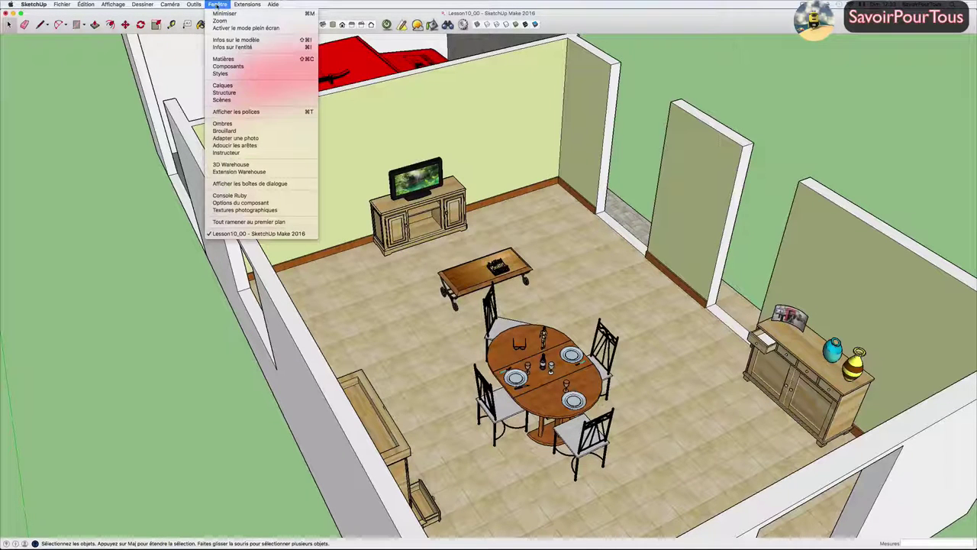
pyautogui.click(227, 66)
pyautogui.moveTo(741, 82); pyautogui.dragTo(856, 47)
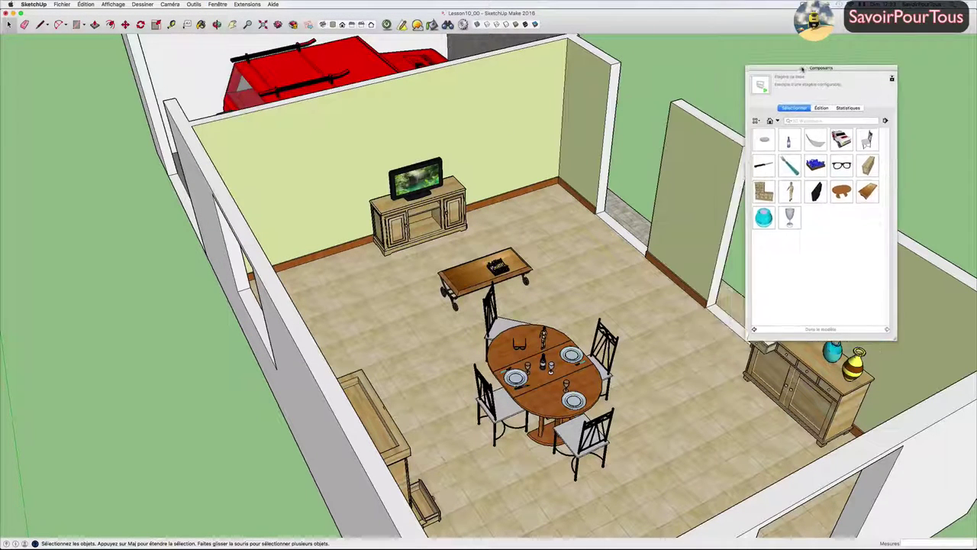
# - Open the Structure (Outliner) panel and dock it beside the Components panel
pyautogui.click(218, 4)
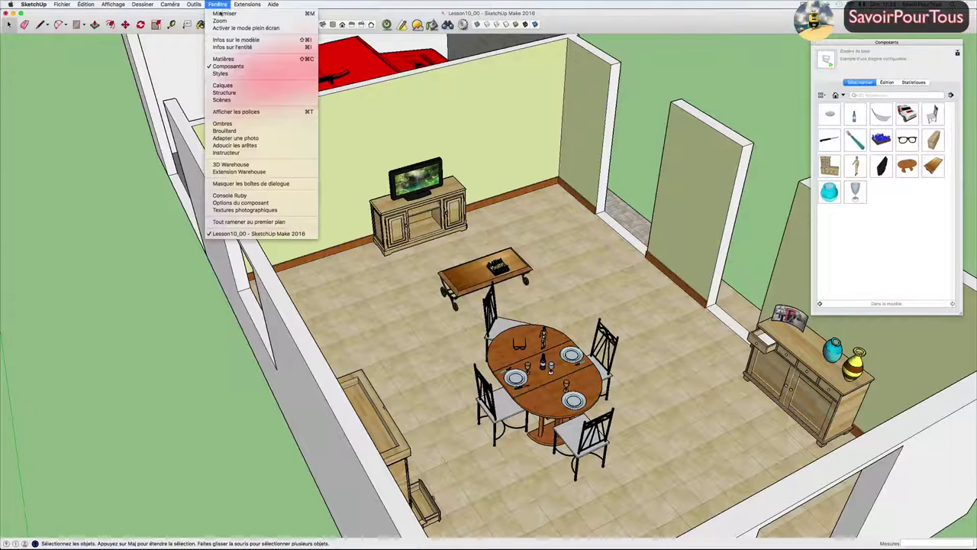
pyautogui.click(223, 92)
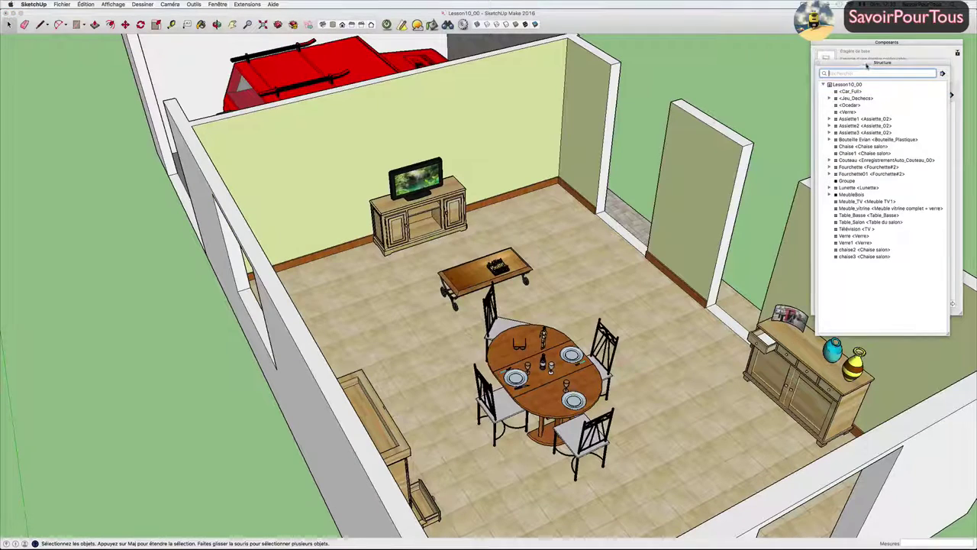
pyautogui.moveTo(864, 69); pyautogui.dragTo(728, 44)
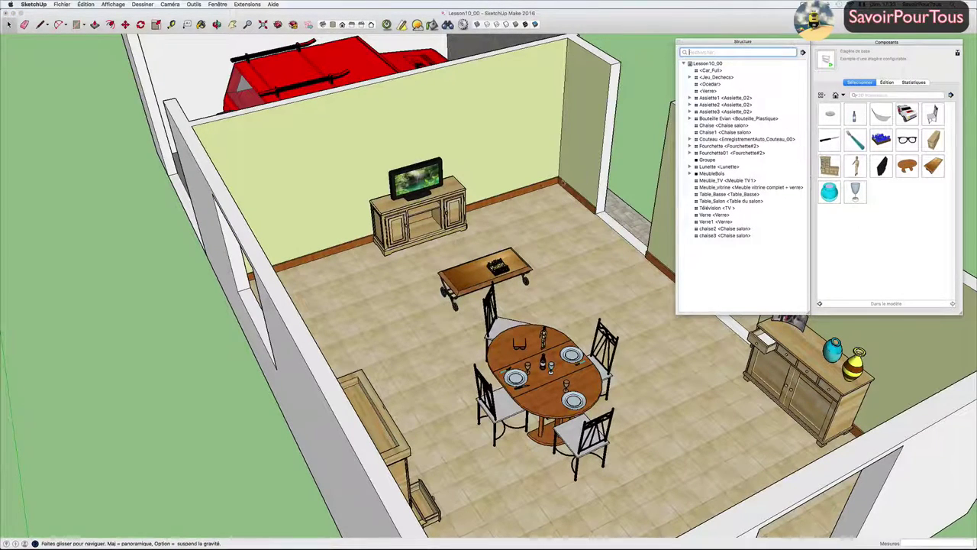
pyautogui.moveTo(599, 174)
pyautogui.mouseDown(button='middle')
pyautogui.moveTo(495, 192)
pyautogui.moveTo(534, 177)
pyautogui.mouseUp(button='middle')
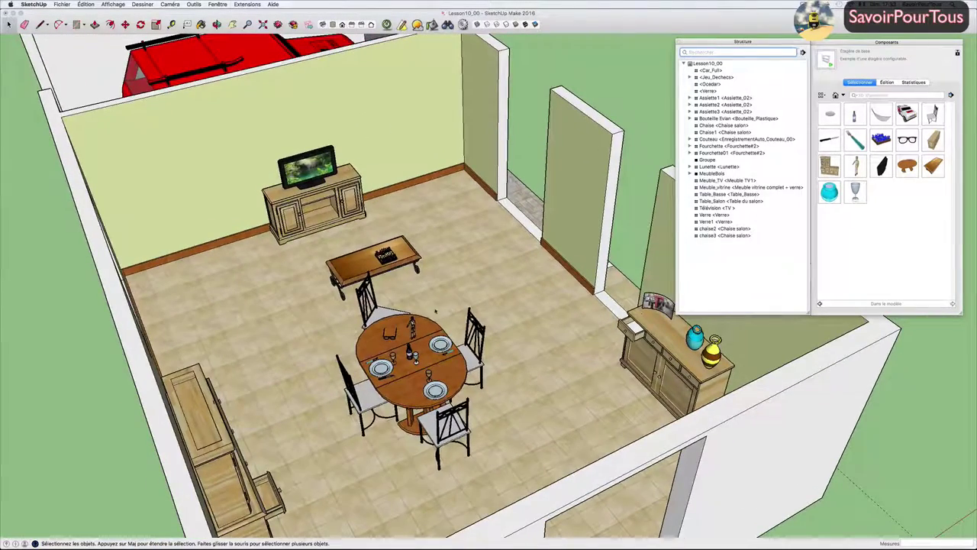
# - Zoom and orbit in on the wooden Ocedar mannequin on the table and select it
pyautogui.scroll(3, 394, 337)
pyautogui.scroll(3, 397, 340)
pyautogui.scroll(3, 403, 343)
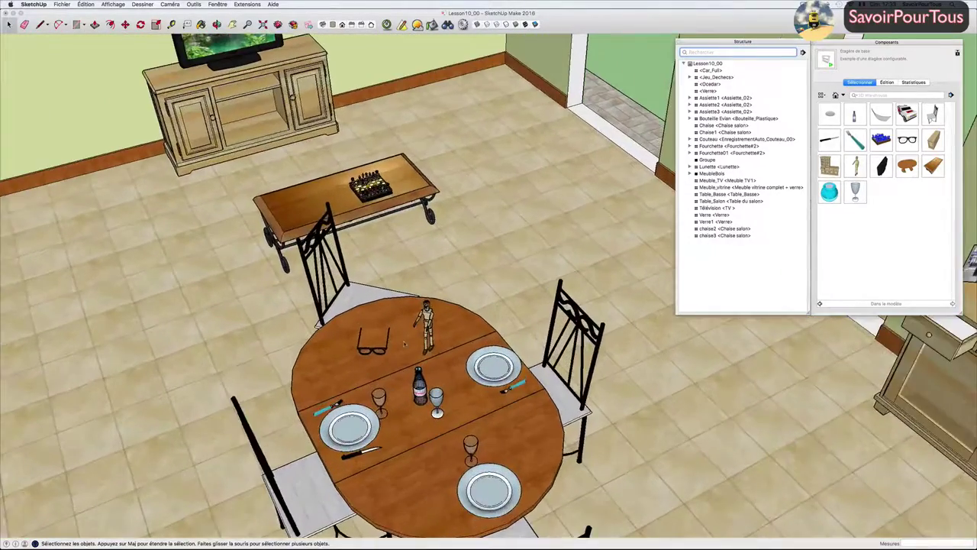
pyautogui.scroll(-3, 404, 343)
pyautogui.moveTo(405, 343); pyautogui.dragTo(396, 343, button='middle')
pyautogui.scroll(4, 404, 343)
pyautogui.scroll(3, 405, 342)
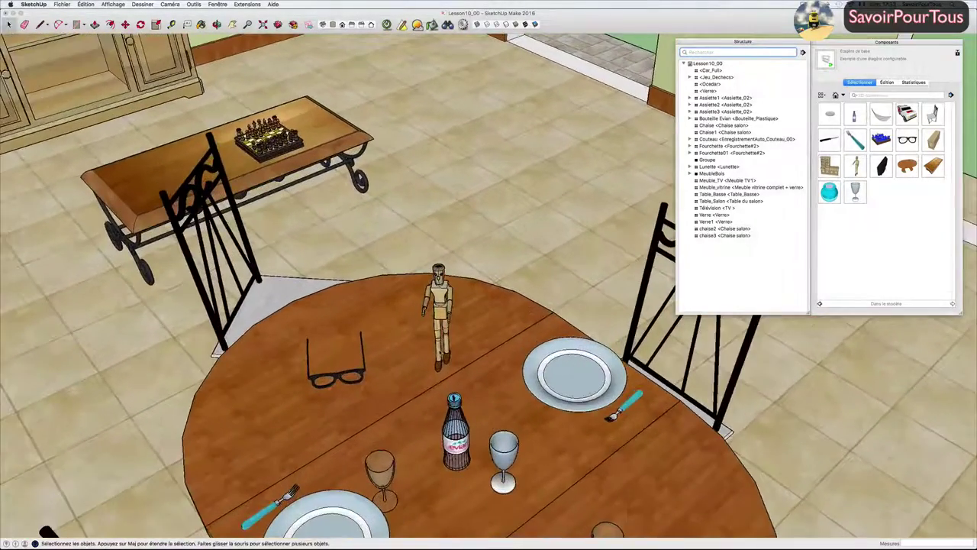
pyautogui.moveTo(412, 305)
pyautogui.mouseDown(button='middle')
pyautogui.moveTo(425, 257)
pyautogui.moveTo(482, 222)
pyautogui.mouseUp(button='middle')
pyautogui.scroll(3, 425, 257)
pyautogui.scroll(3, 425, 257)
pyautogui.click(425, 257)
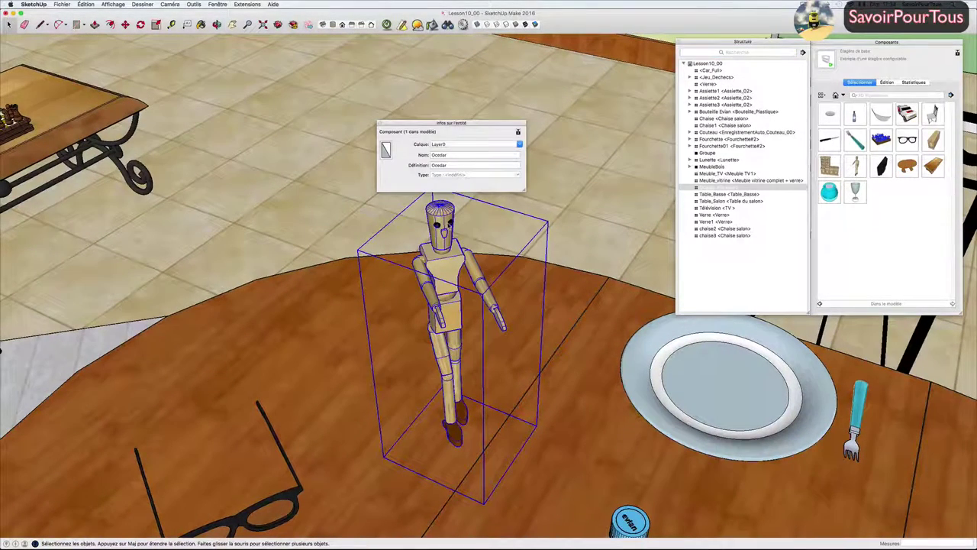
# - Expand Entity Info, check Verrouillé to lock the mannequin, and test the lock with Move
pyautogui.scroll(2, 448, 226)
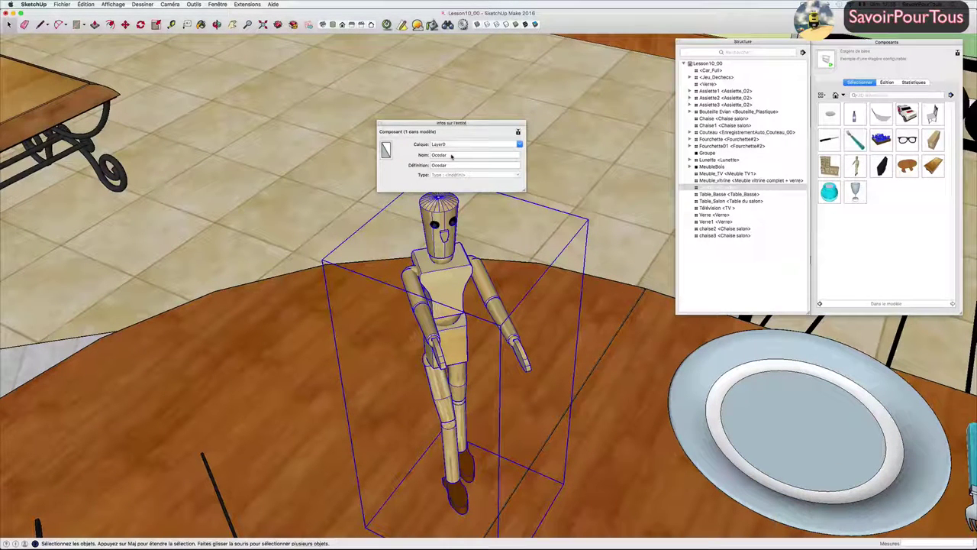
pyautogui.click(518, 131)
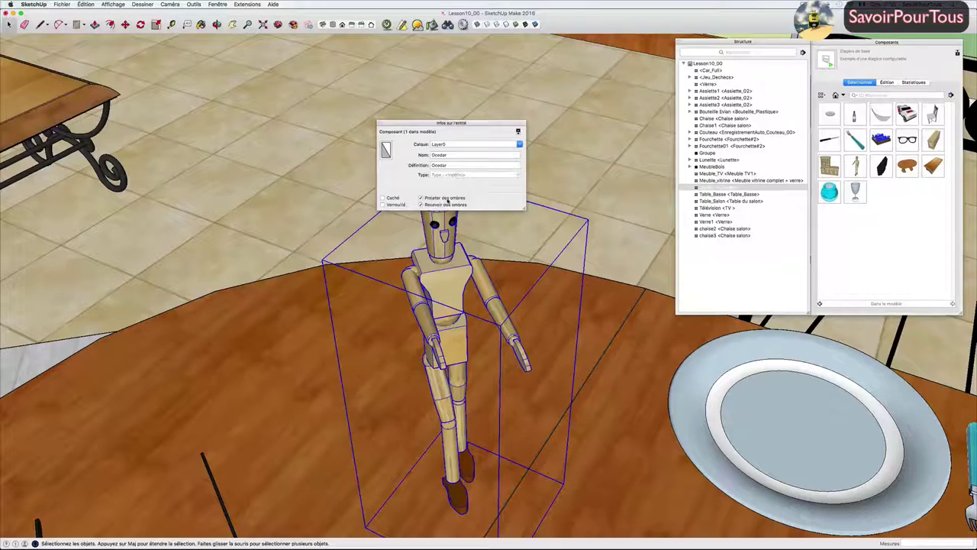
pyautogui.click(382, 205)
pyautogui.moveTo(382, 206)
pyautogui.mouseDown(button='middle')
pyautogui.moveTo(380, 234)
pyautogui.moveTo(451, 273)
pyautogui.mouseUp(button='middle')
pyautogui.press('m')
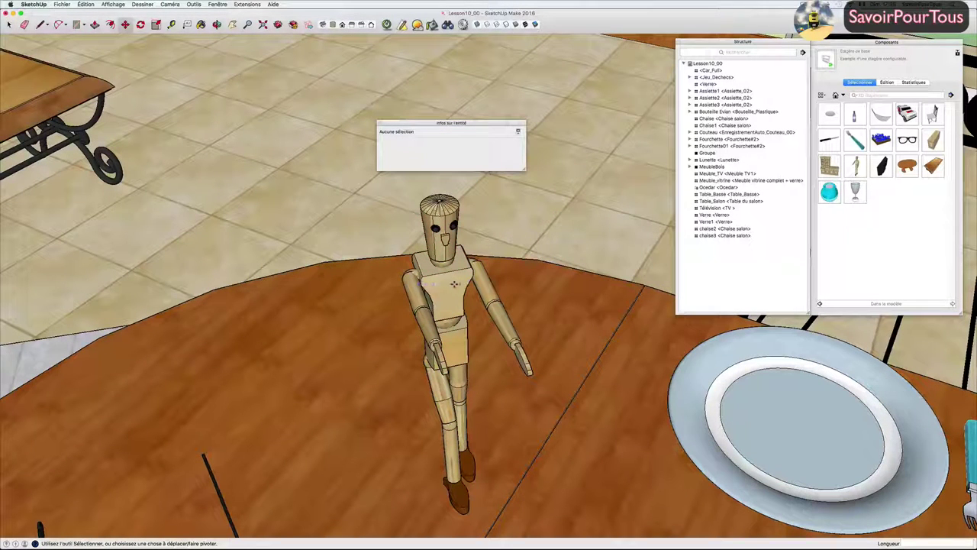
pyautogui.press('space')
pyautogui.click(455, 267)
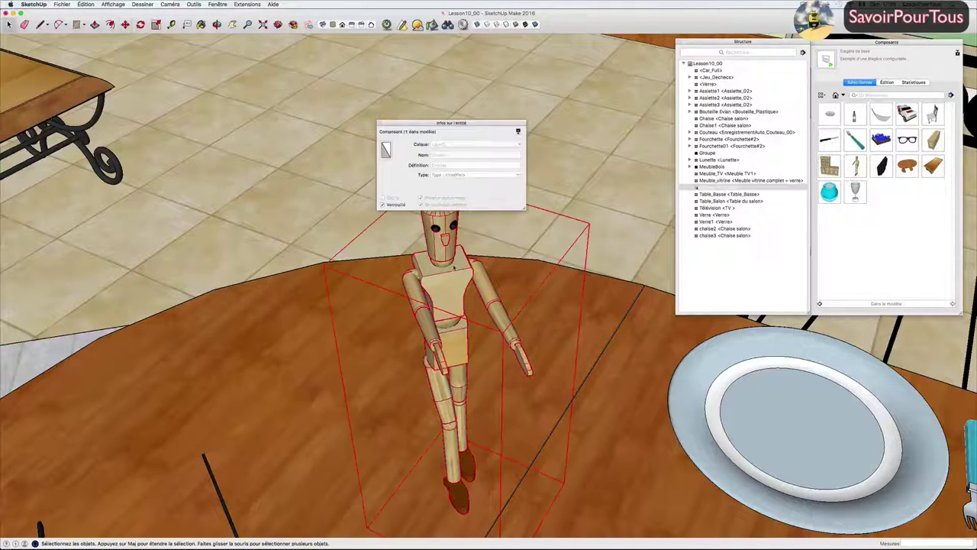
# - Uncheck Verrouillé to unlock the mannequin, then check Caché to hide it
pyautogui.moveTo(454, 266); pyautogui.dragTo(441, 270, button='middle')
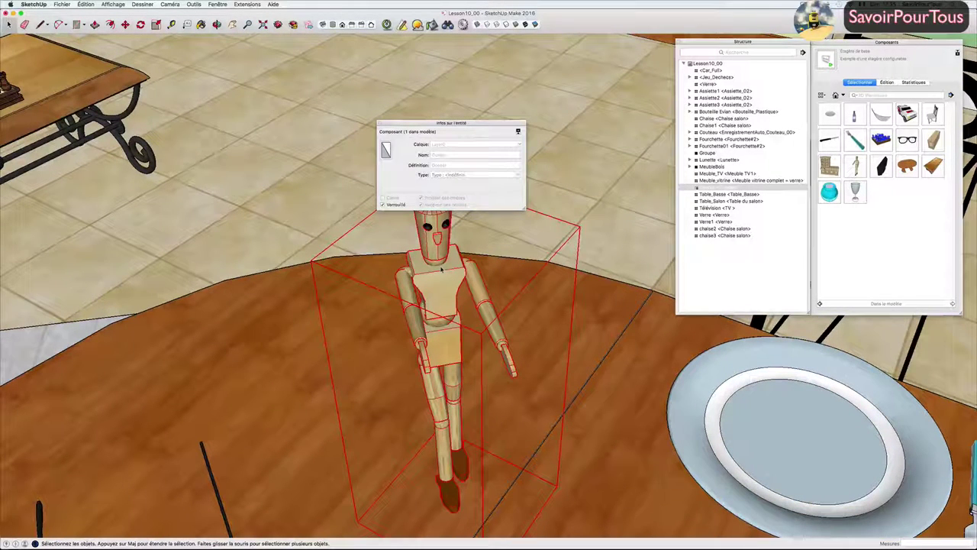
pyautogui.click(384, 204)
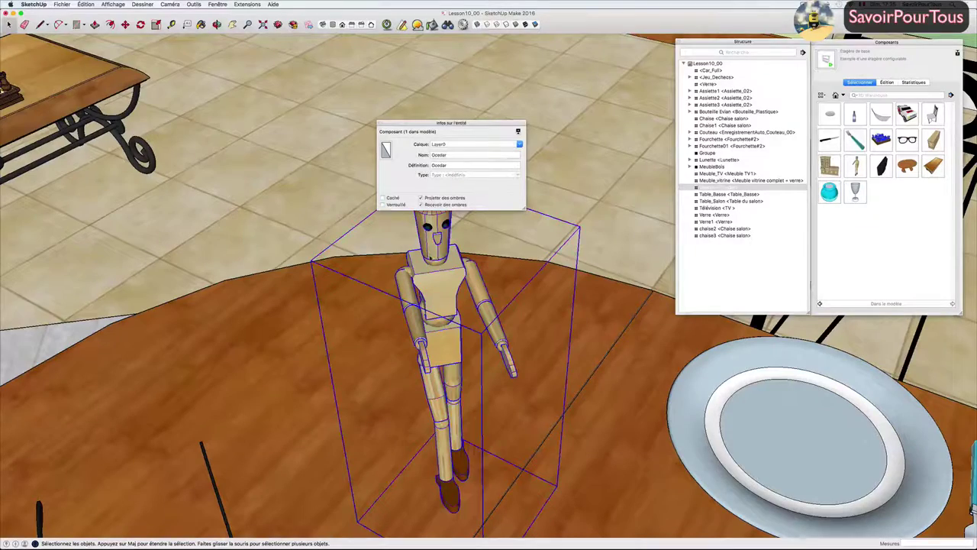
pyautogui.moveTo(432, 258); pyautogui.dragTo(488, 265, button='middle')
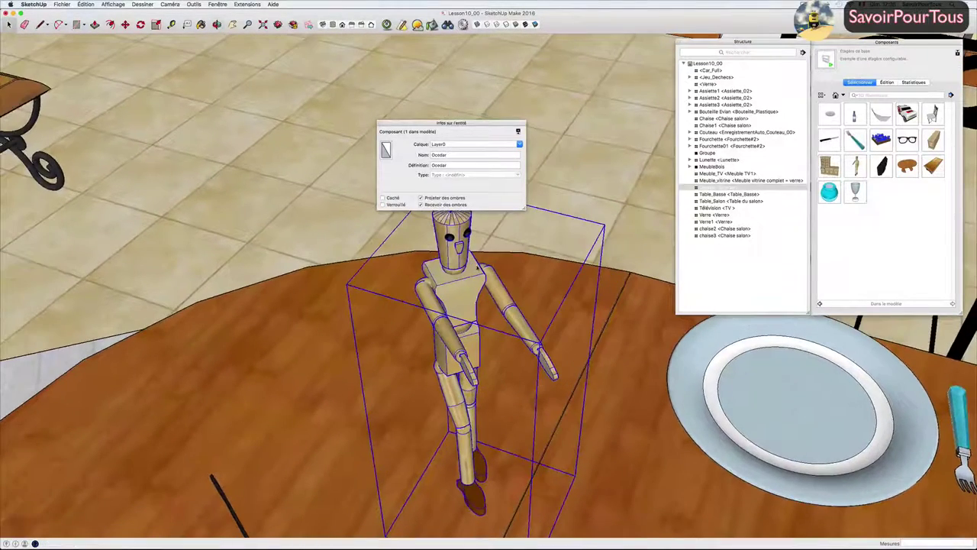
pyautogui.click(383, 197)
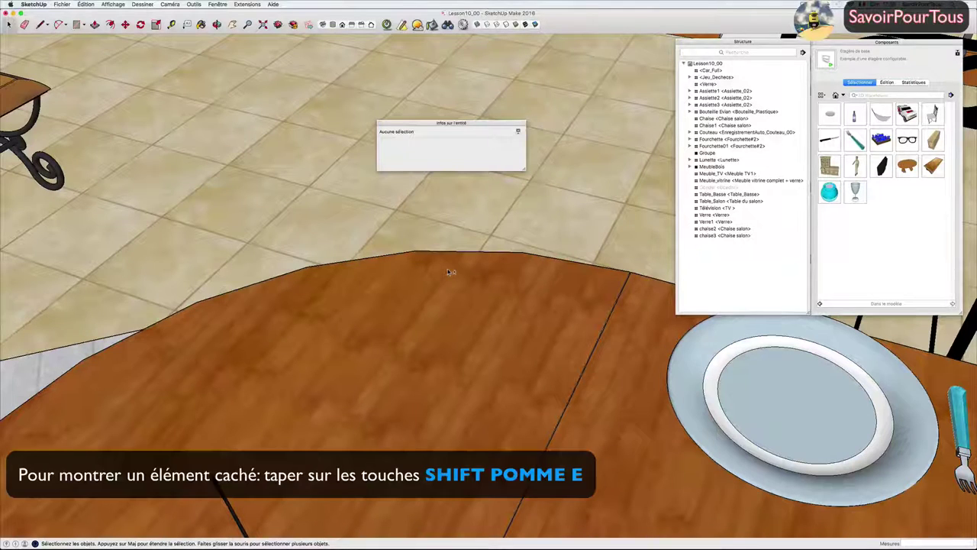
# - Unhide the mannequin with Shift+Cmd+E, then hide it again via Édition > Masquer
pyautogui.press('shift+super+e')
pyautogui.moveTo(447, 269); pyautogui.dragTo(458, 266, button='middle')
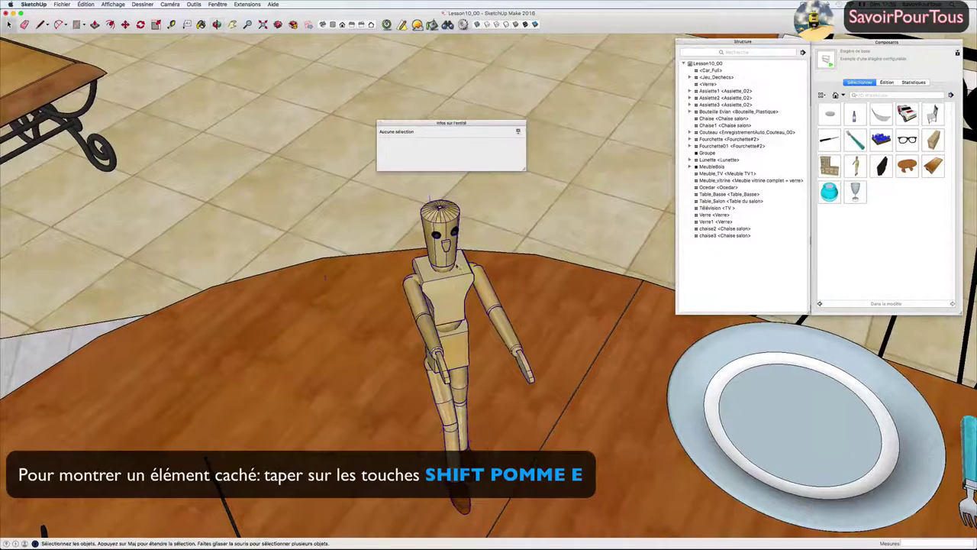
pyautogui.click(456, 265)
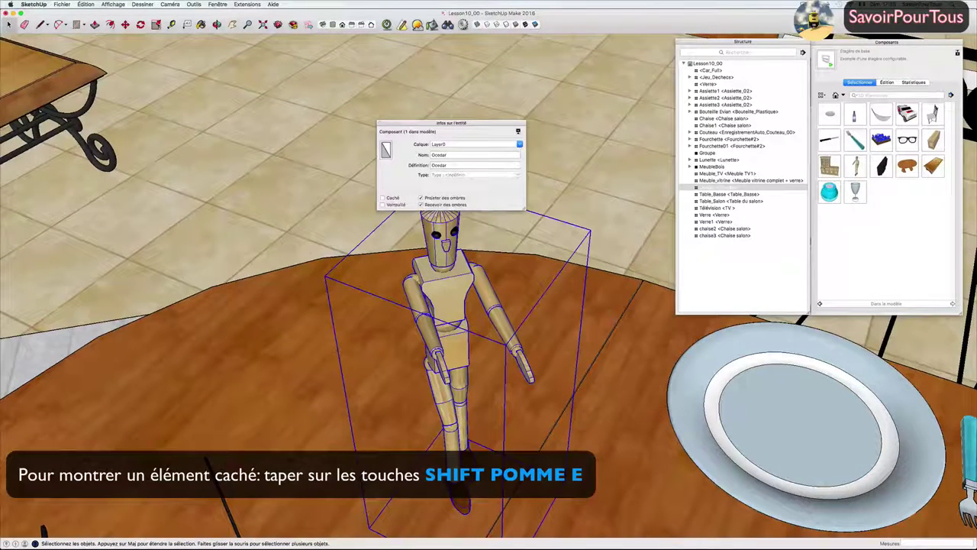
pyautogui.click(113, 4)
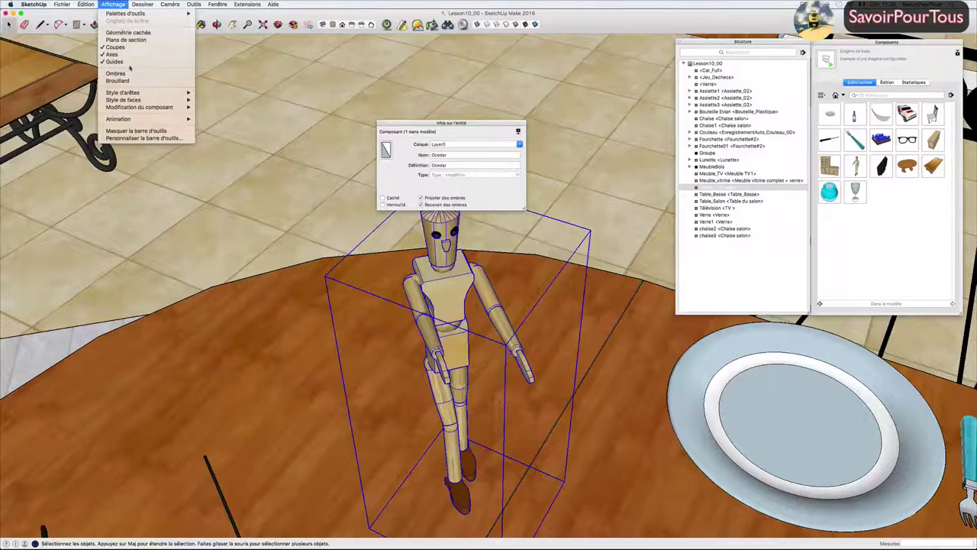
pyautogui.moveTo(85, 4)
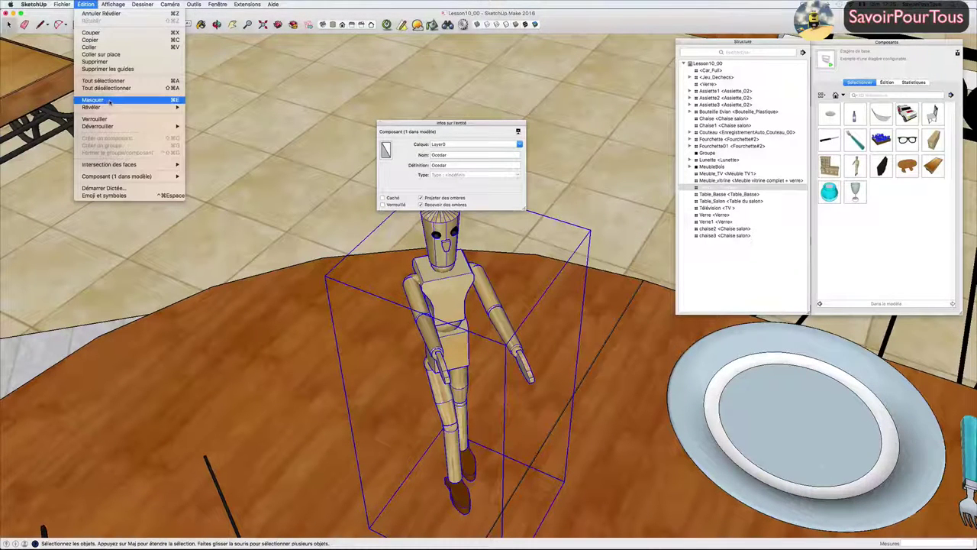
pyautogui.click(109, 101)
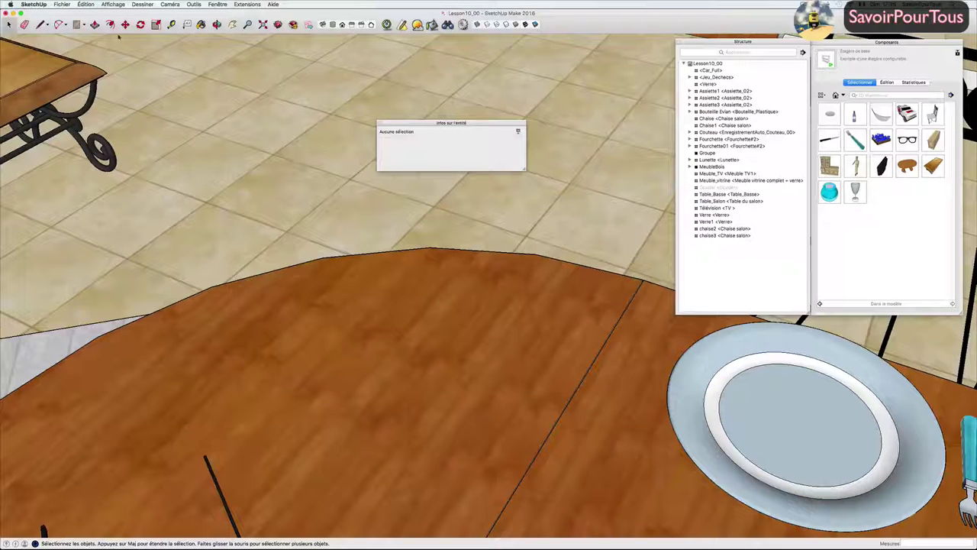
# - Reveal all hidden objects with Édition > Révéler > Tout and reselect the mannequin
pyautogui.click(112, 4)
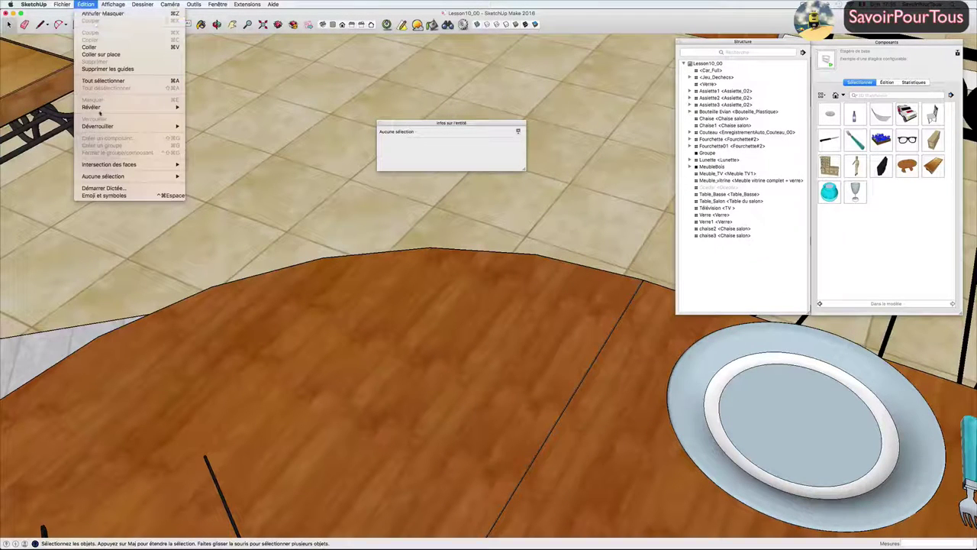
pyautogui.moveTo(92, 107)
pyautogui.click(202, 115)
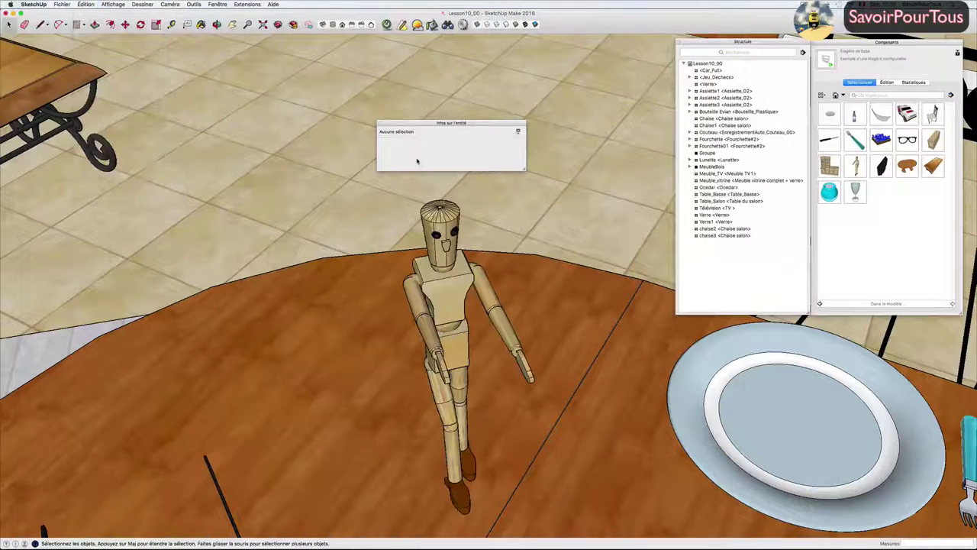
pyautogui.scroll(3, 443, 240)
pyautogui.click(458, 264)
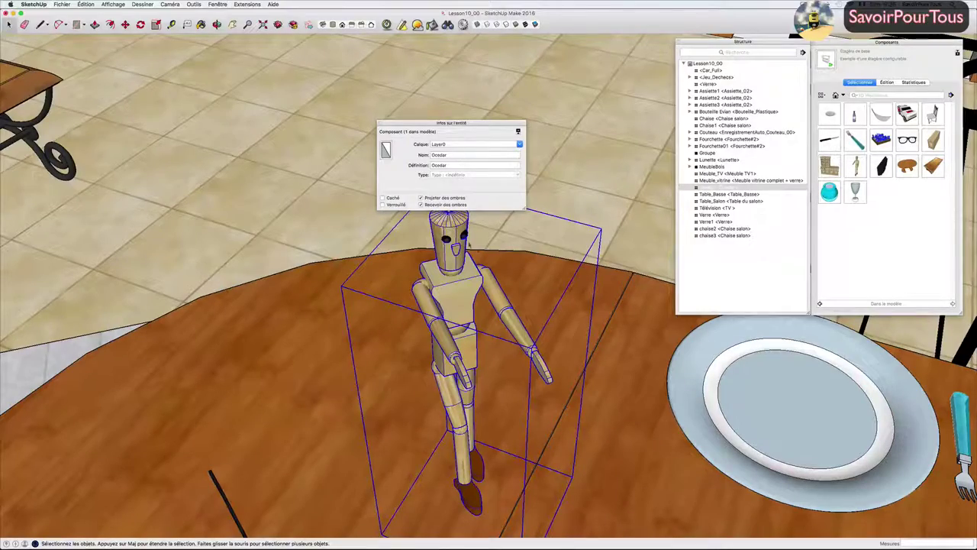
# - Orbit and walk the camera around the mannequin on the dining table
pyautogui.moveTo(451, 229)
pyautogui.mouseDown(button='middle')
pyautogui.moveTo(973, 530)
pyautogui.moveTo(465, 271)
pyautogui.mouseUp(button='middle')
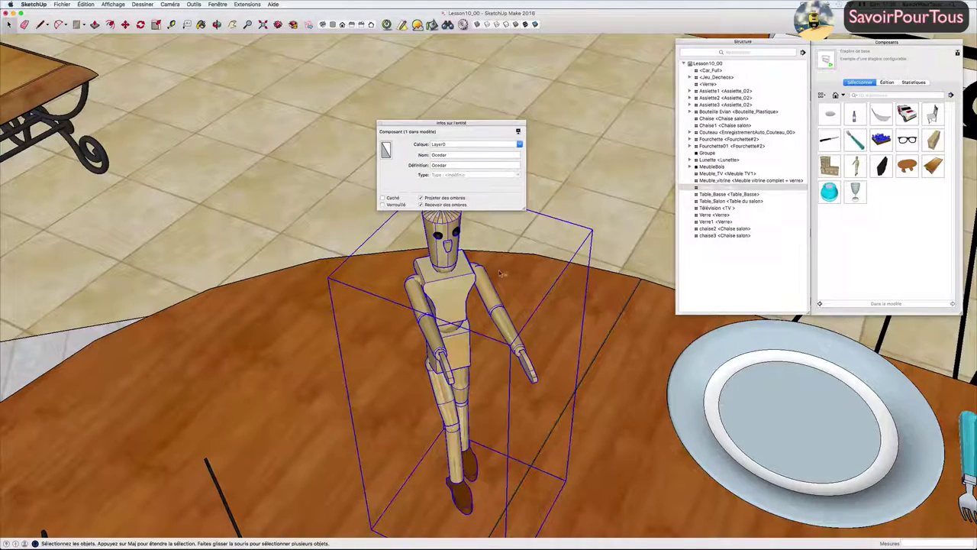
pyautogui.moveTo(502, 273); pyautogui.dragTo(460, 261, button='middle')
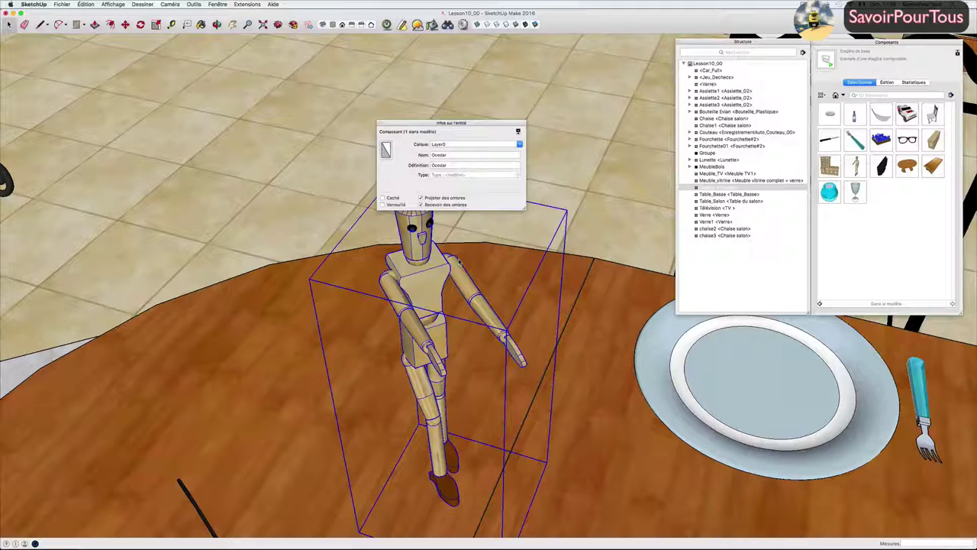
pyautogui.moveTo(458, 261); pyautogui.dragTo(458, 252)
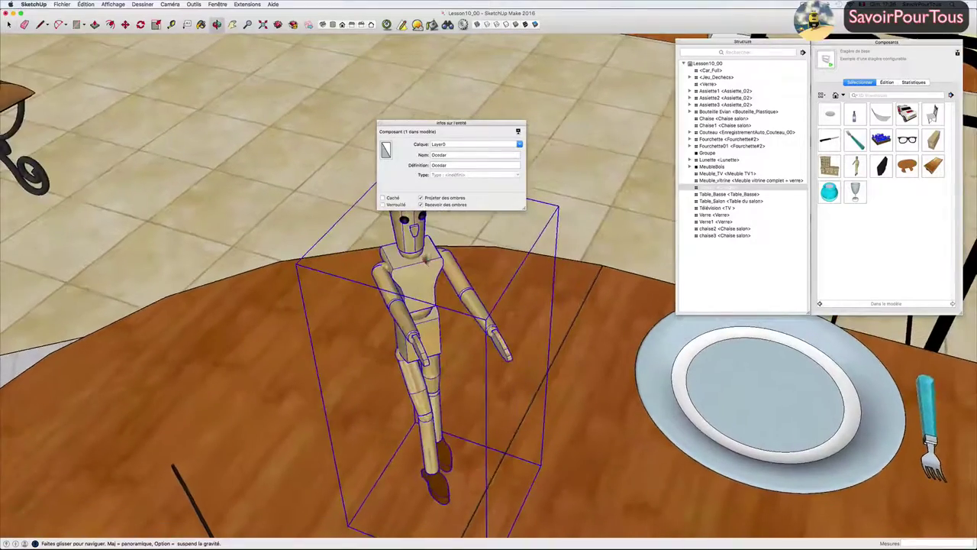
pyautogui.press('space')
pyautogui.moveTo(426, 258); pyautogui.dragTo(396, 265, button='middle')
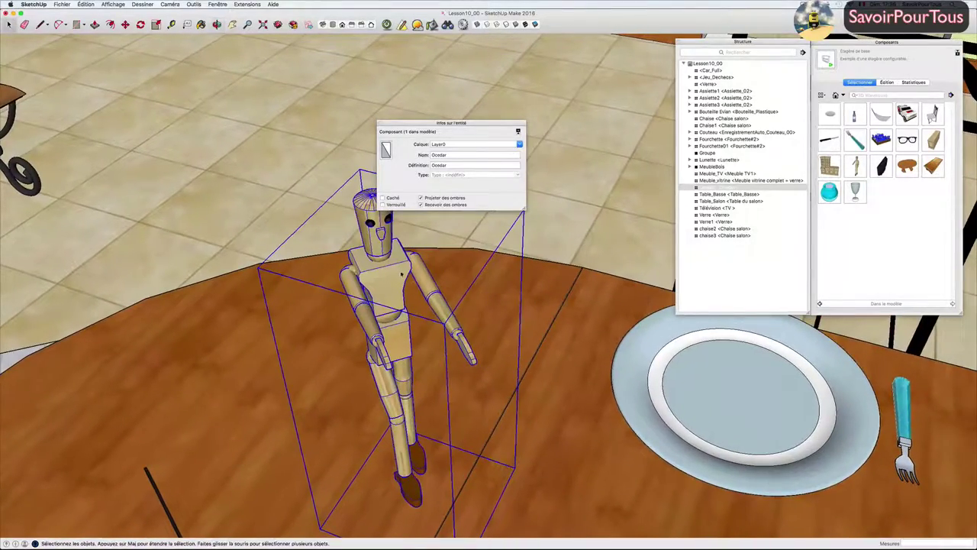
pyautogui.moveTo(499, 298); pyautogui.dragTo(488, 305, button='middle')
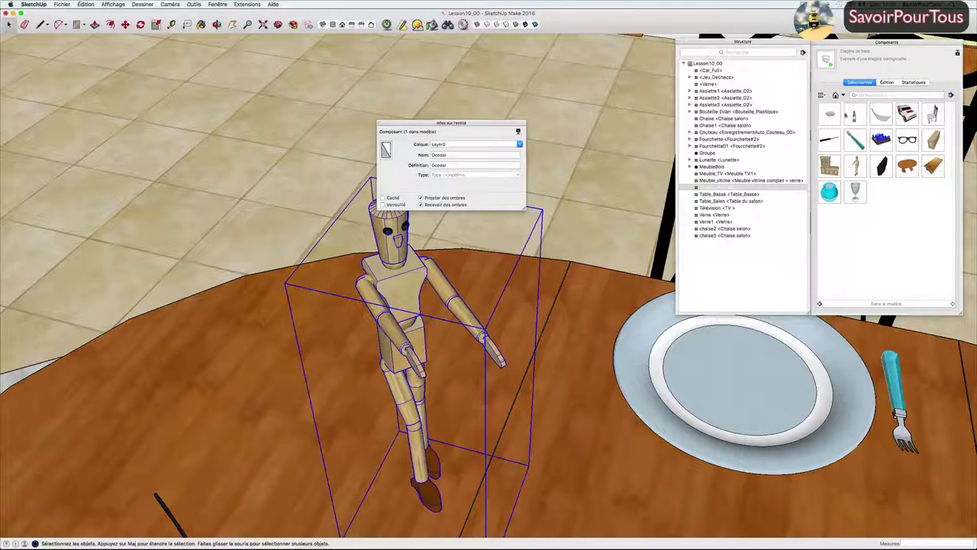
# - Show the In Model components list, then walk up close to the mannequin
pyautogui.click(844, 95)
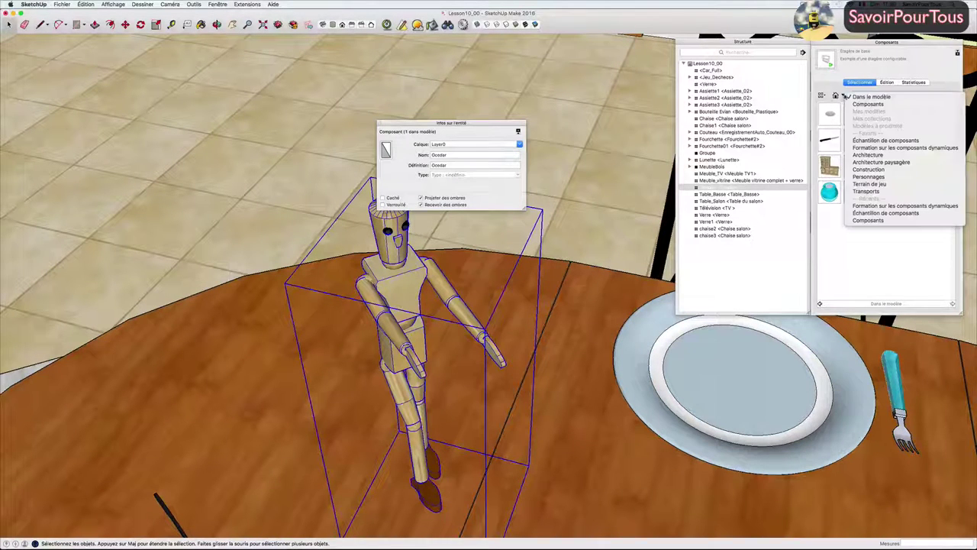
pyautogui.click(869, 97)
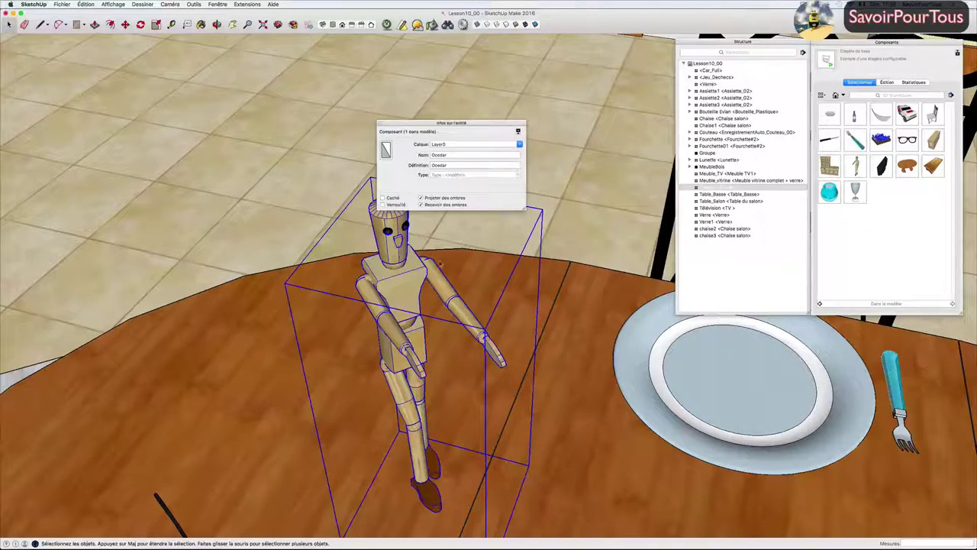
pyautogui.press('w')
pyautogui.moveTo(440, 264); pyautogui.dragTo(384, 266)
pyautogui.press('space')
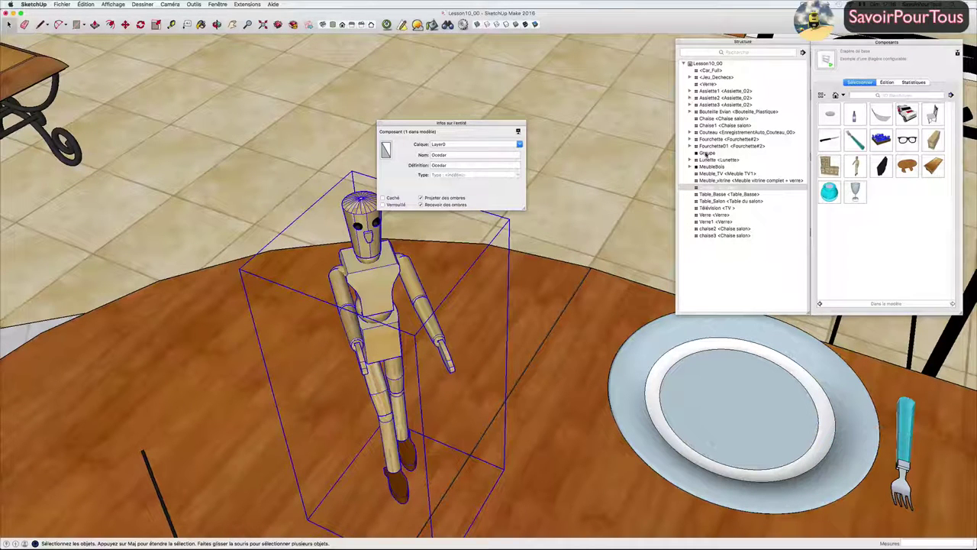
# - Select the unnamed group on the Murs layer and name it 'Murs' in Entity Info
pyautogui.click(707, 153)
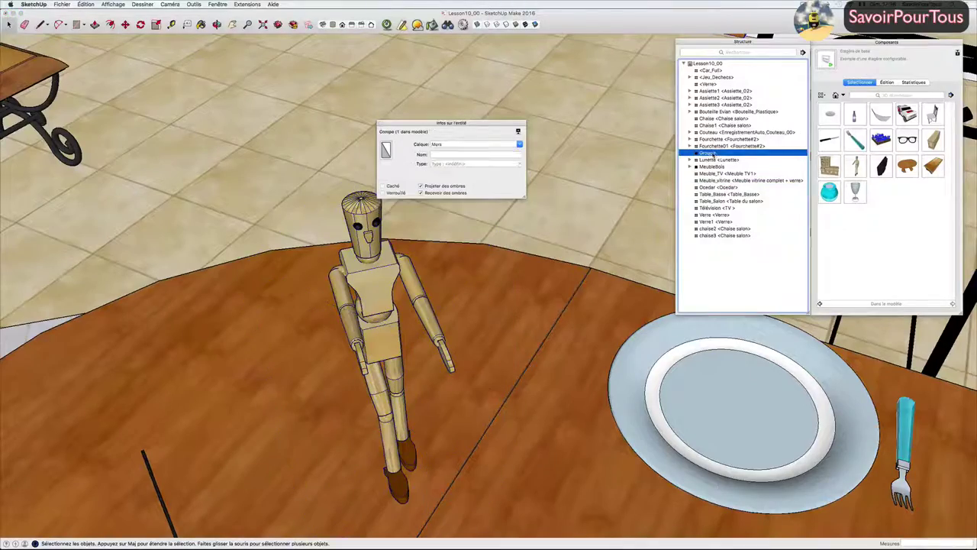
pyautogui.scroll(-5, 611, 213)
pyautogui.moveTo(610, 213)
pyautogui.mouseDown(button='middle')
pyautogui.moveTo(535, 175)
pyautogui.moveTo(505, 257)
pyautogui.mouseUp(button='middle')
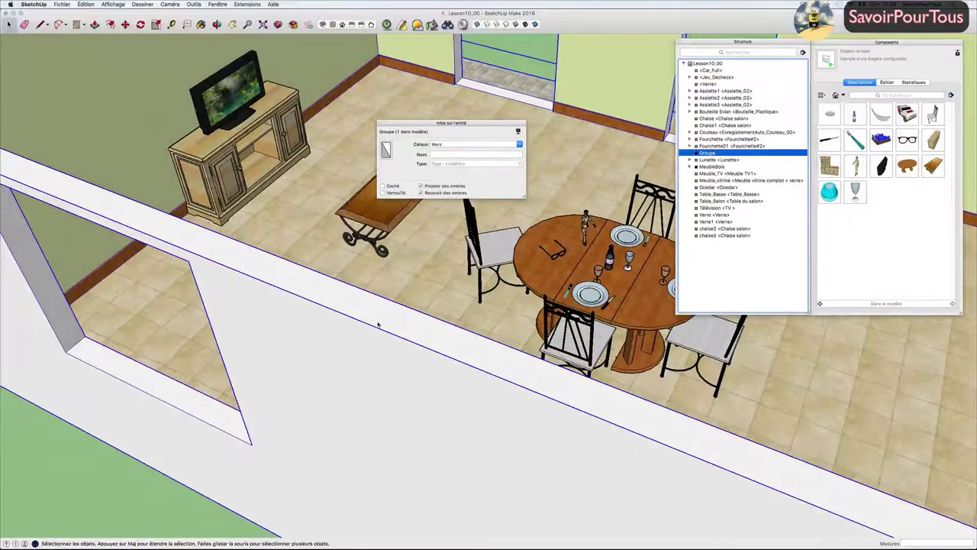
pyautogui.rightClick(378, 324)
pyautogui.click(400, 325)
pyautogui.click(441, 155)
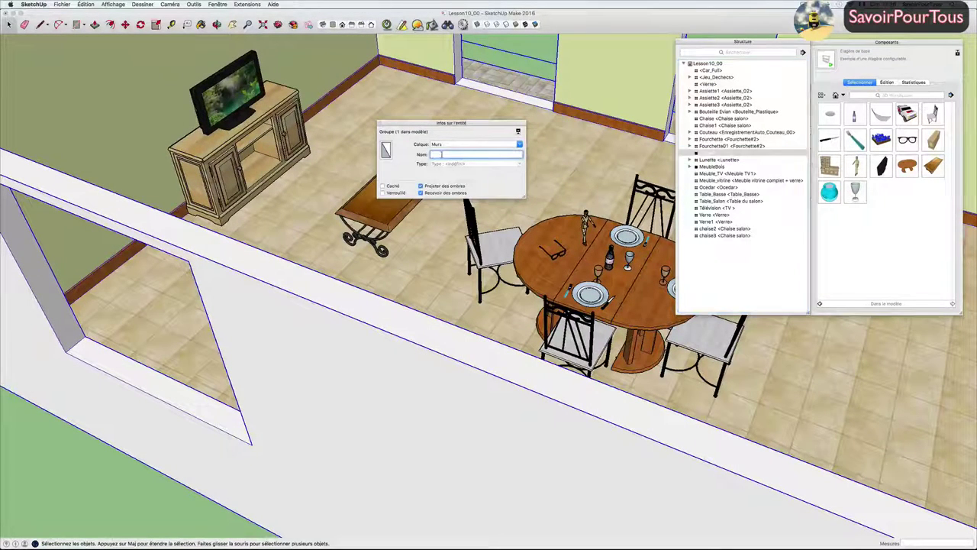
pyautogui.write('Murs')
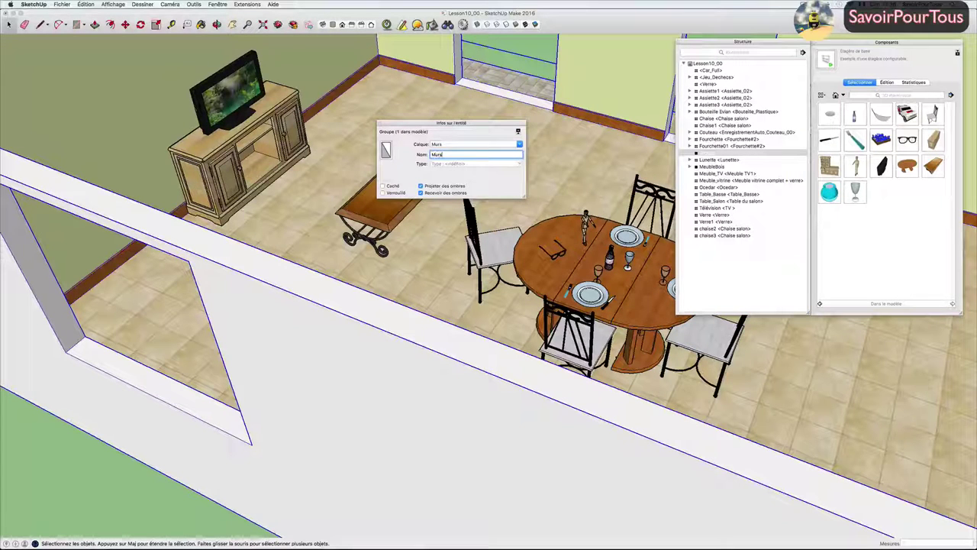
pyautogui.press('Return')
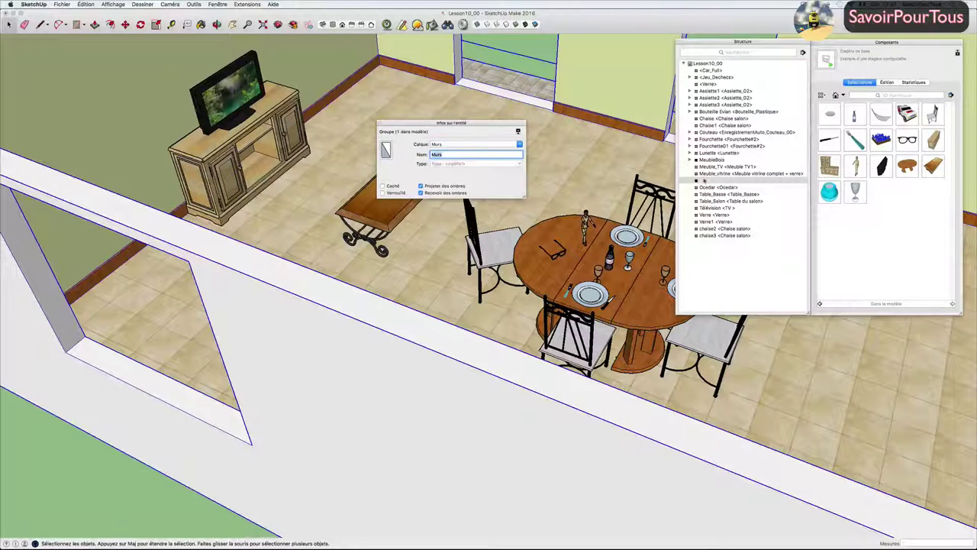
pyautogui.moveTo(540, 183); pyautogui.dragTo(473, 191, button='middle')
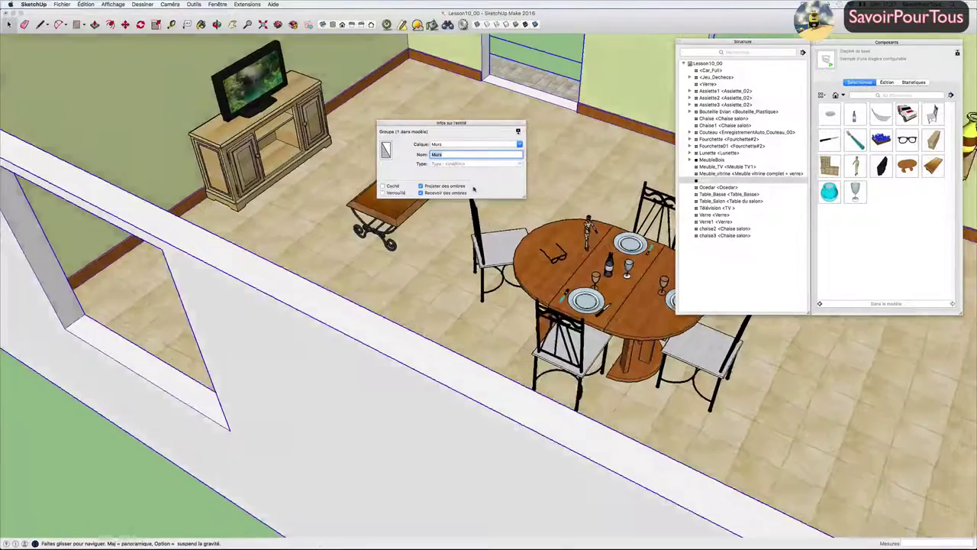
# - Close Entity Info and select Assiette1, Assiette2 and Assiette3 in the Outliner to identify each plate
pyautogui.click(380, 123)
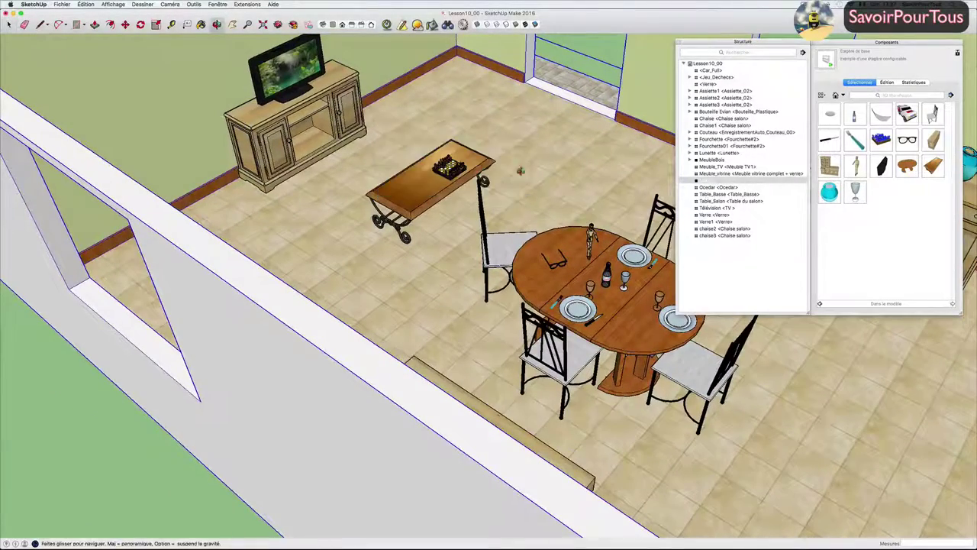
pyautogui.moveTo(473, 229); pyautogui.dragTo(664, 184, button='middle')
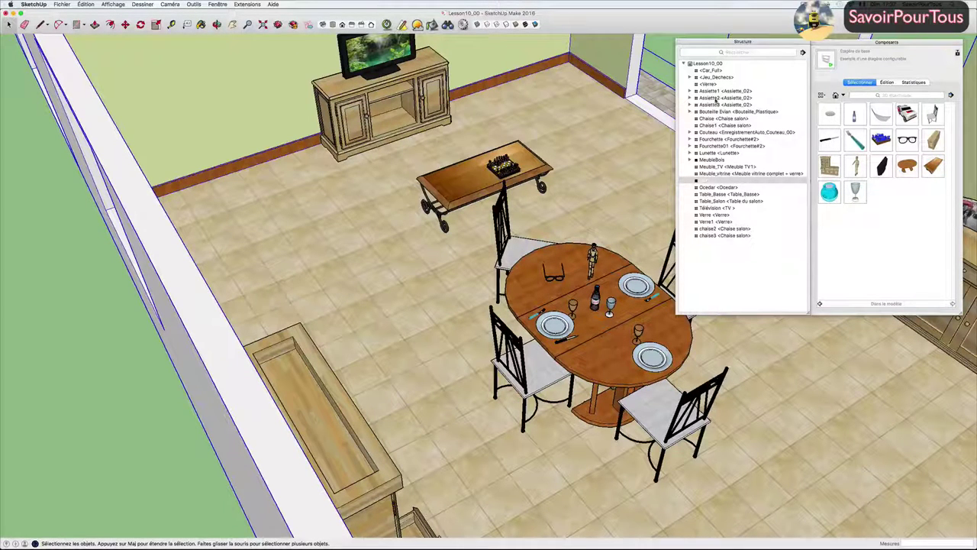
pyautogui.click(711, 91)
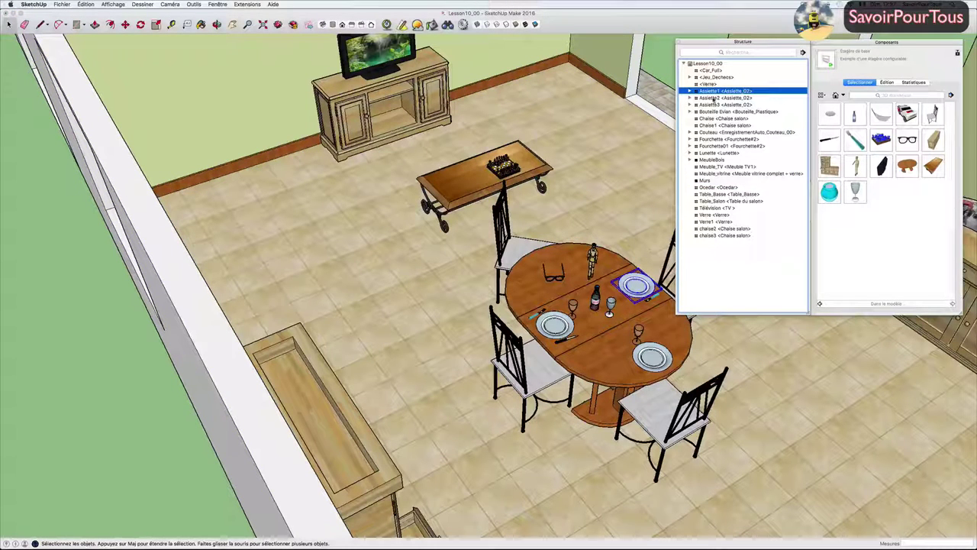
pyautogui.click(714, 99)
pyautogui.click(714, 104)
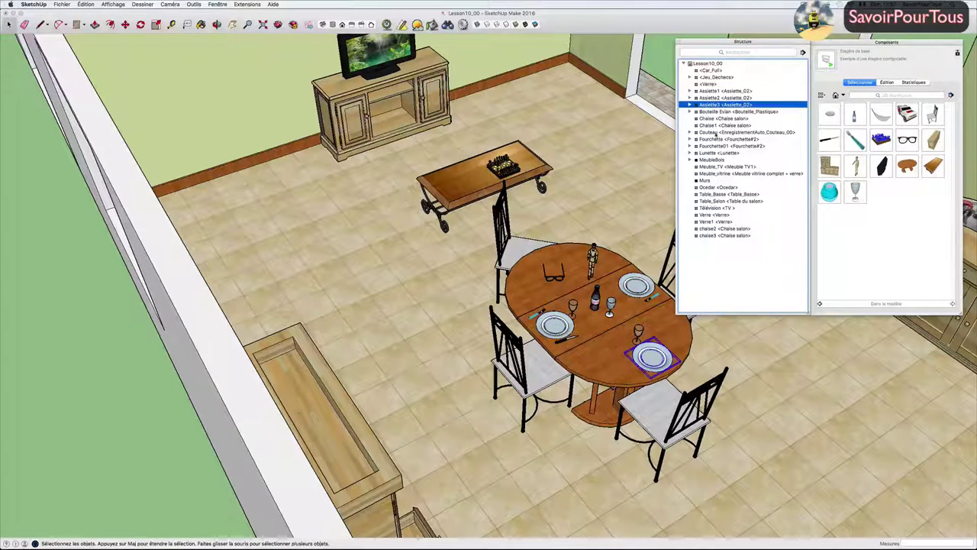
pyautogui.moveTo(458, 306); pyautogui.dragTo(519, 312, button='middle')
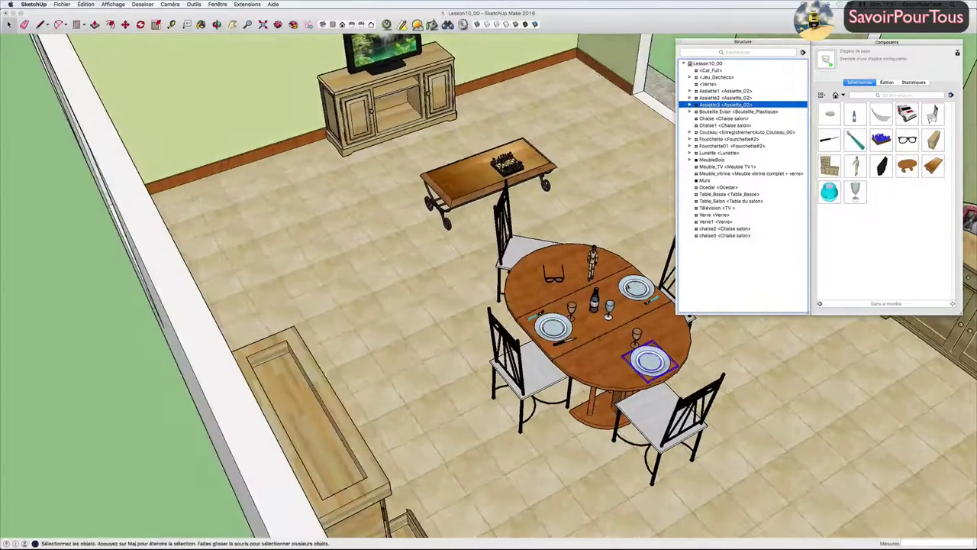
pyautogui.click(802, 52)
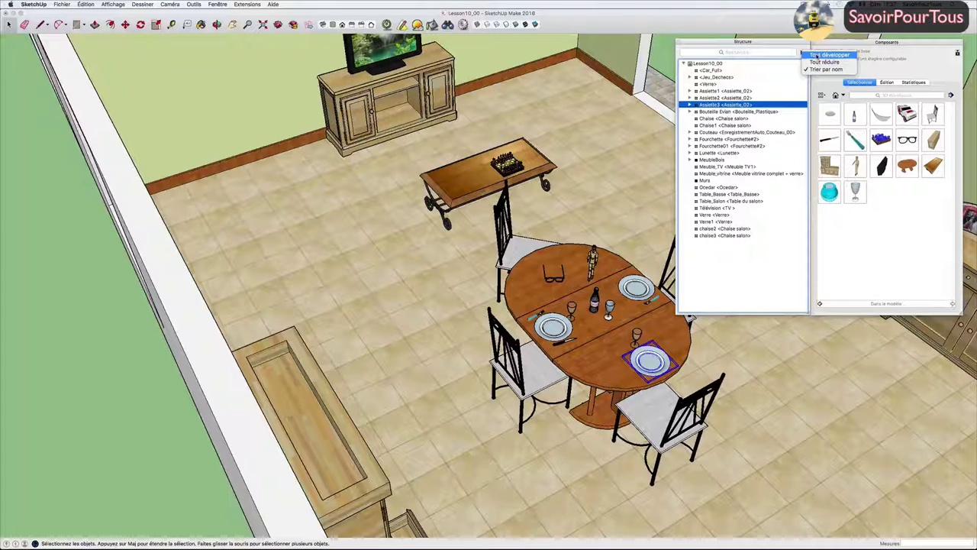
# - Apply Tout développer, Tout réduire and Trier par nom in the Outliner, then close it
pyautogui.click(815, 56)
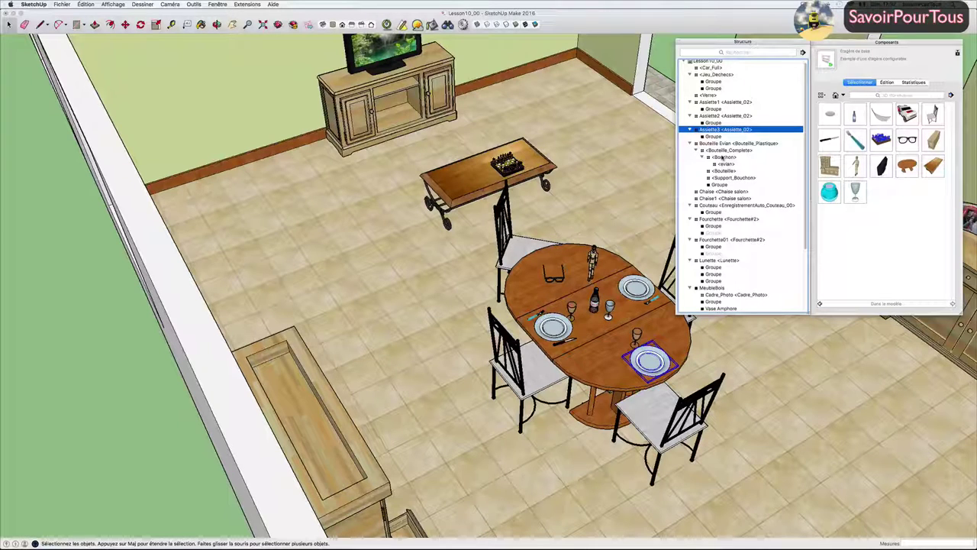
pyautogui.click(802, 53)
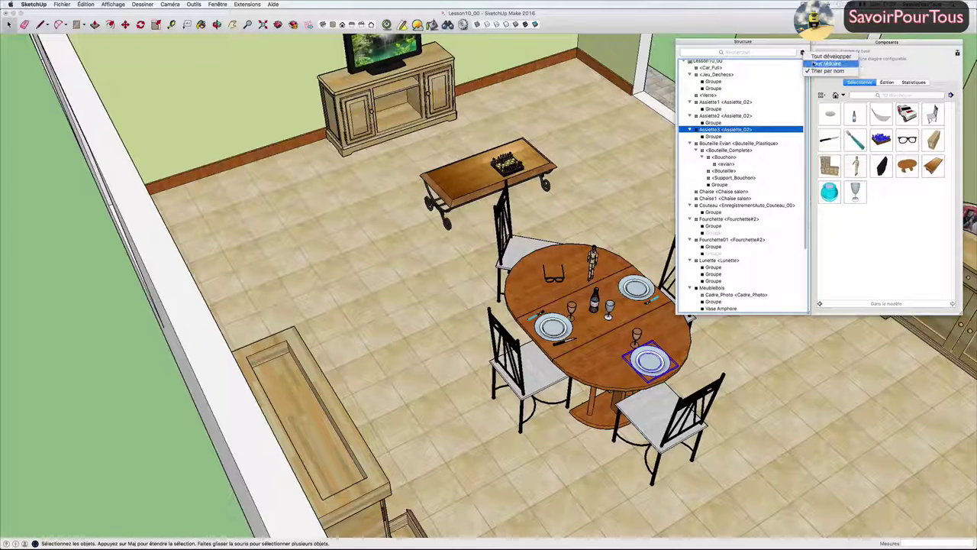
pyautogui.click(827, 63)
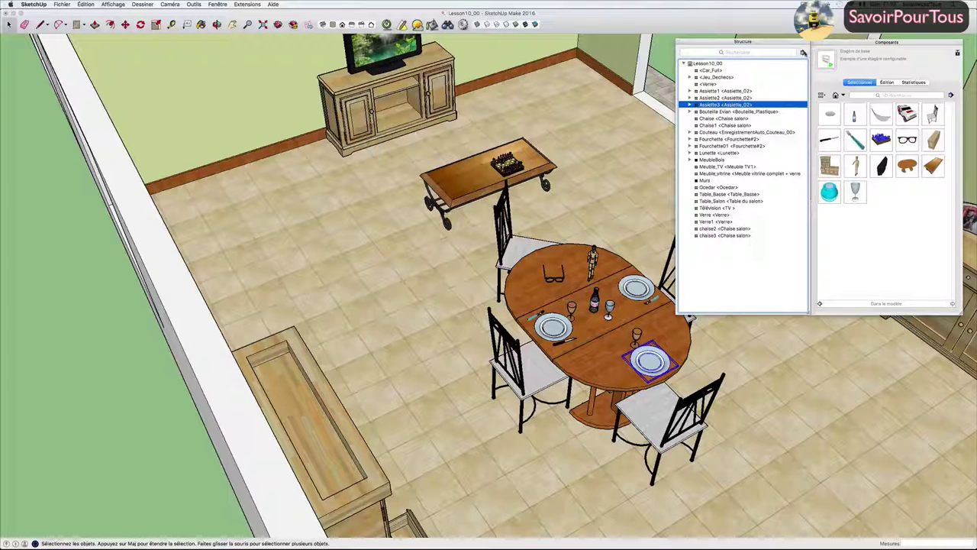
pyautogui.click(803, 53)
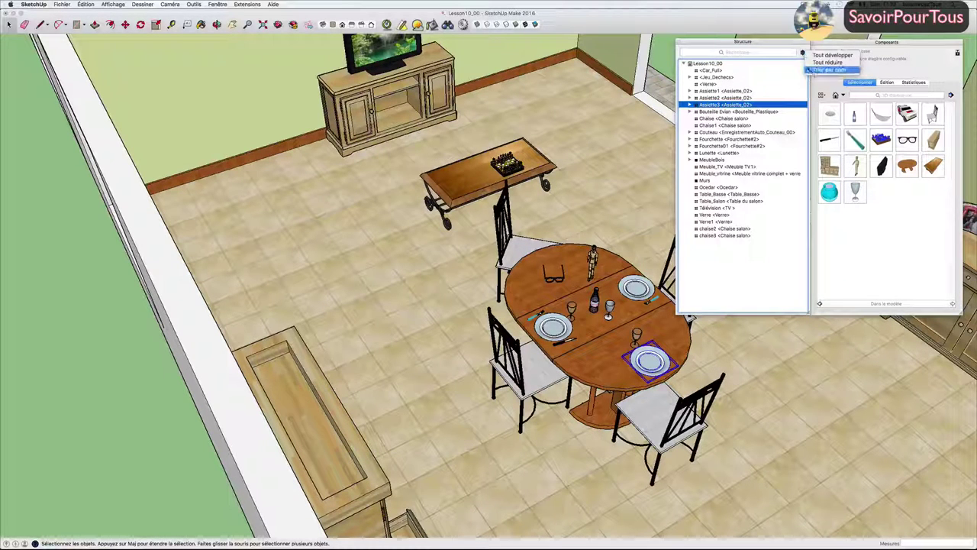
pyautogui.click(809, 69)
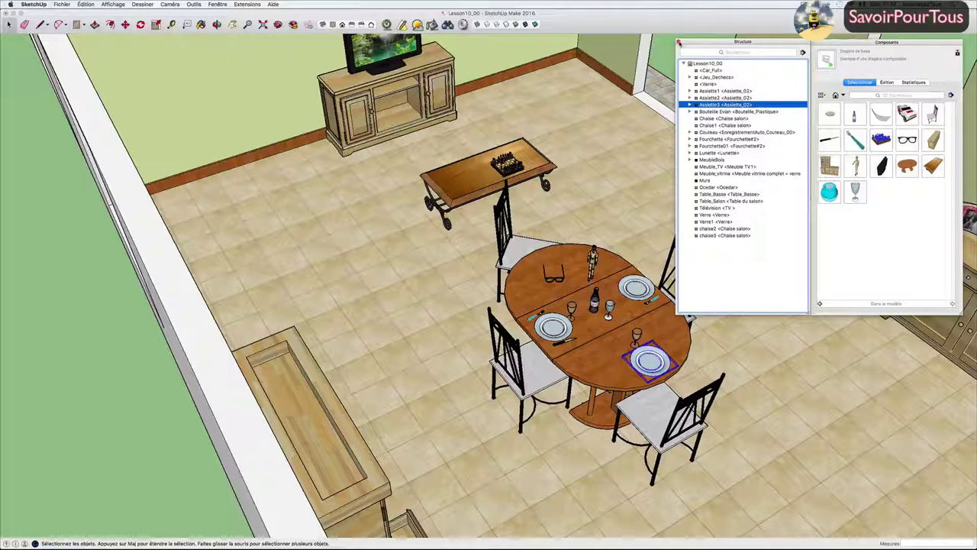
pyautogui.click(679, 44)
# - Insert a Bouteille_Plastique component from the Components library onto the floor
pyautogui.moveTo(824, 43); pyautogui.dragTo(753, 42)
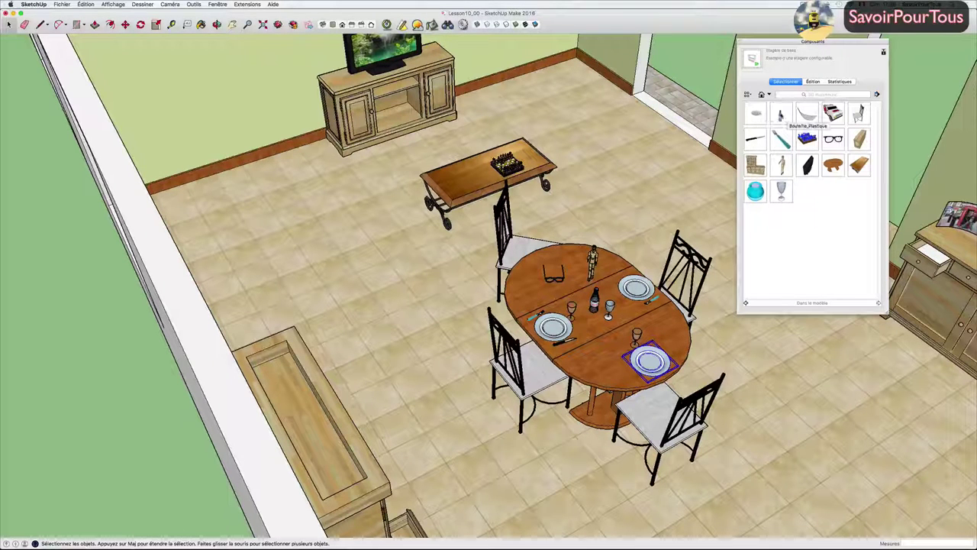
pyautogui.click(780, 115)
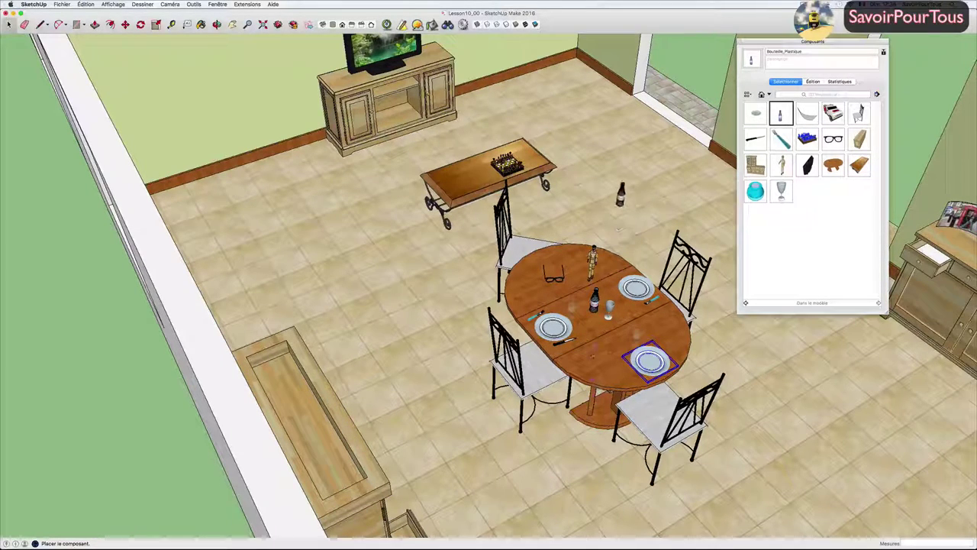
pyautogui.click(618, 210)
pyautogui.scroll(2, 619, 242)
pyautogui.scroll(2, 624, 218)
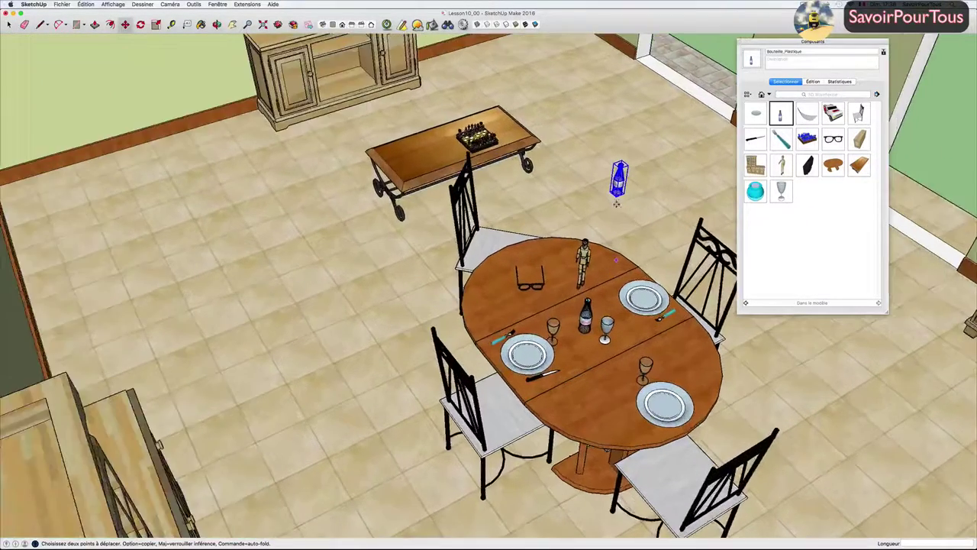
pyautogui.scroll(2, 622, 220)
pyautogui.scroll(2, 545, 202)
pyautogui.scroll(-3, 547, 198)
pyautogui.moveTo(644, 196); pyautogui.dragTo(616, 207, button='middle')
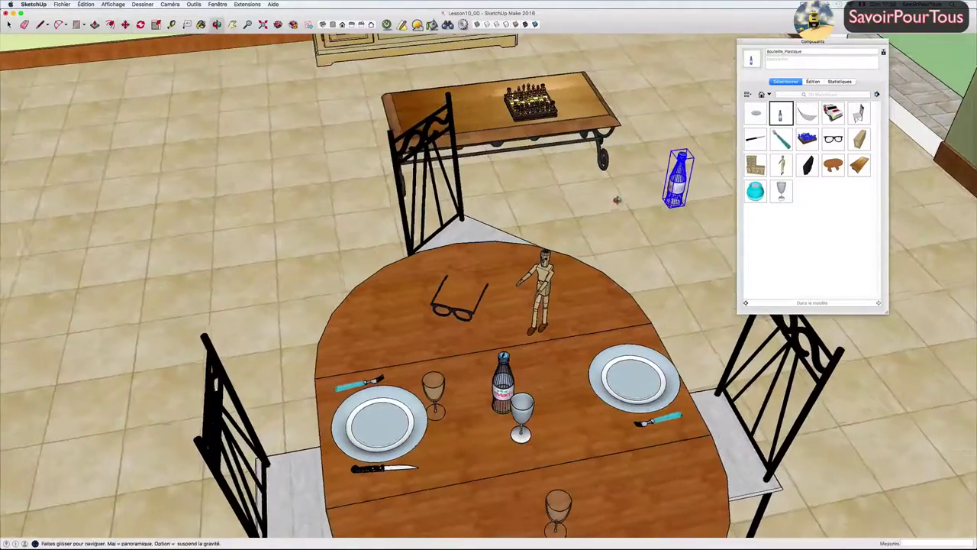
pyautogui.scroll(3, 662, 206)
# - Move the bottle onto the dining table beside the mannequin and deselect it
pyautogui.click(674, 205)
pyautogui.click(582, 313)
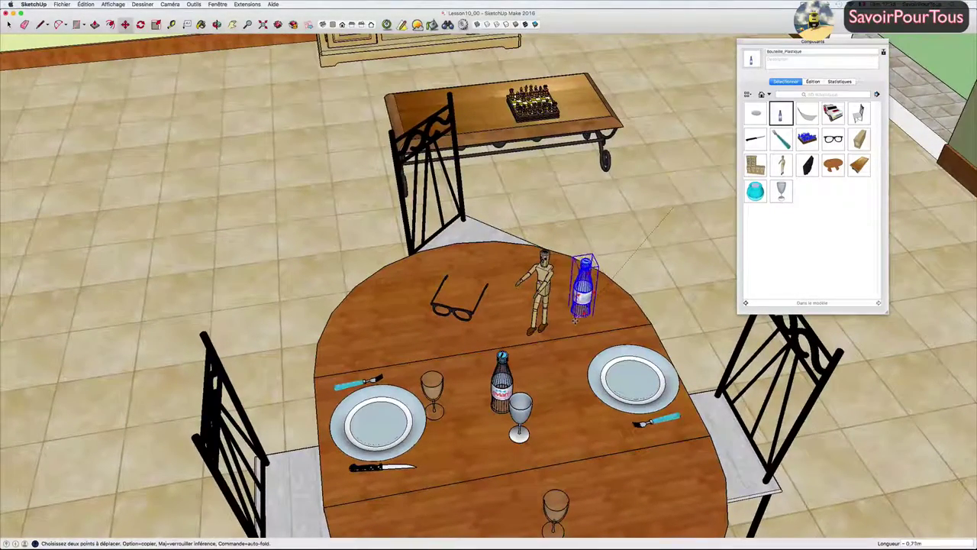
pyautogui.scroll(2, 582, 313)
pyautogui.scroll(2, 581, 306)
pyautogui.press('space')
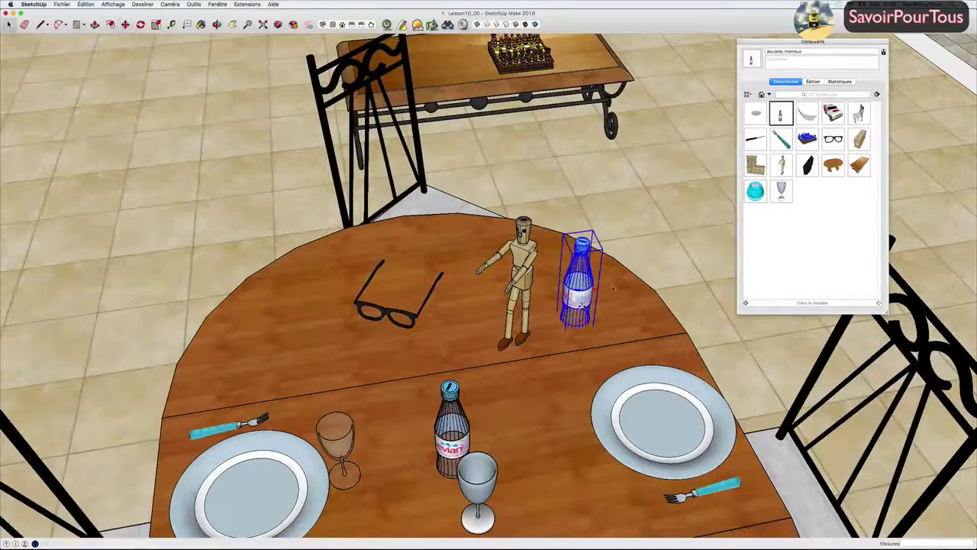
pyautogui.click(890, 230)
pyautogui.scroll(-2, 633, 257)
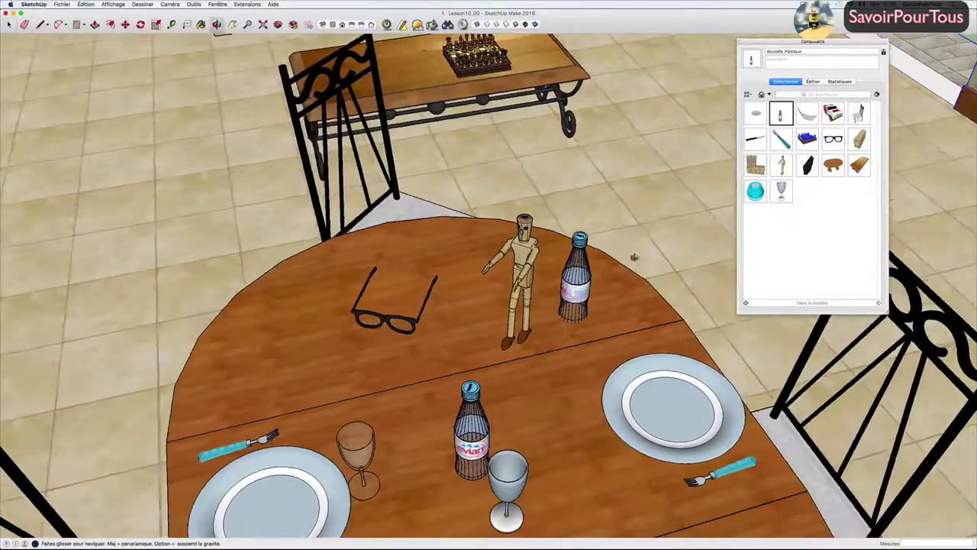
pyautogui.moveTo(633, 257); pyautogui.dragTo(798, 168, button='middle')
pyautogui.scroll(2, 798, 167)
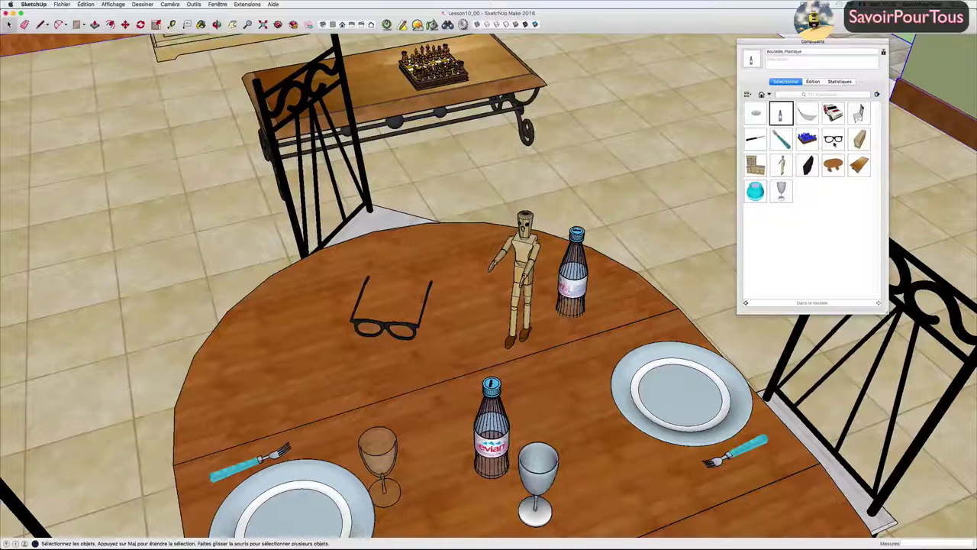
pyautogui.click(833, 165)
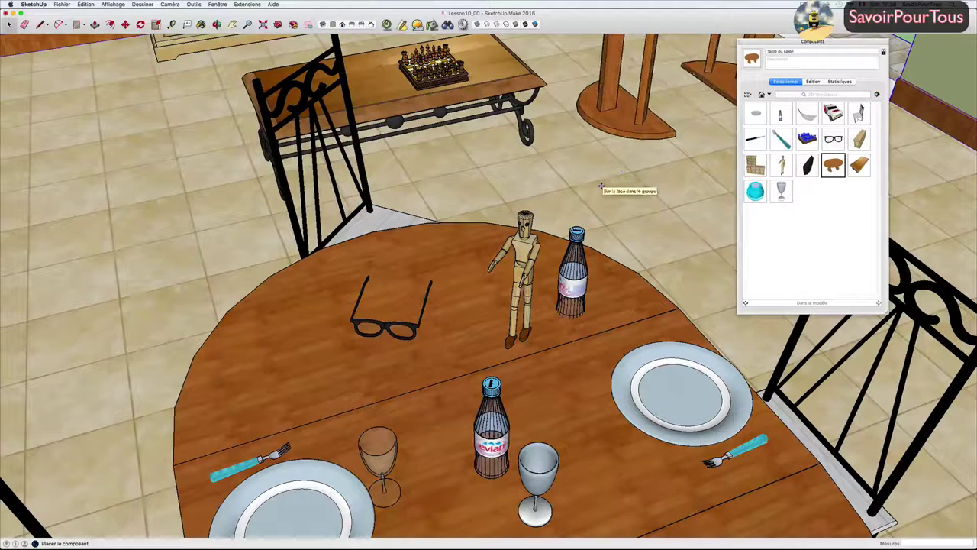
pyautogui.press('Escape')
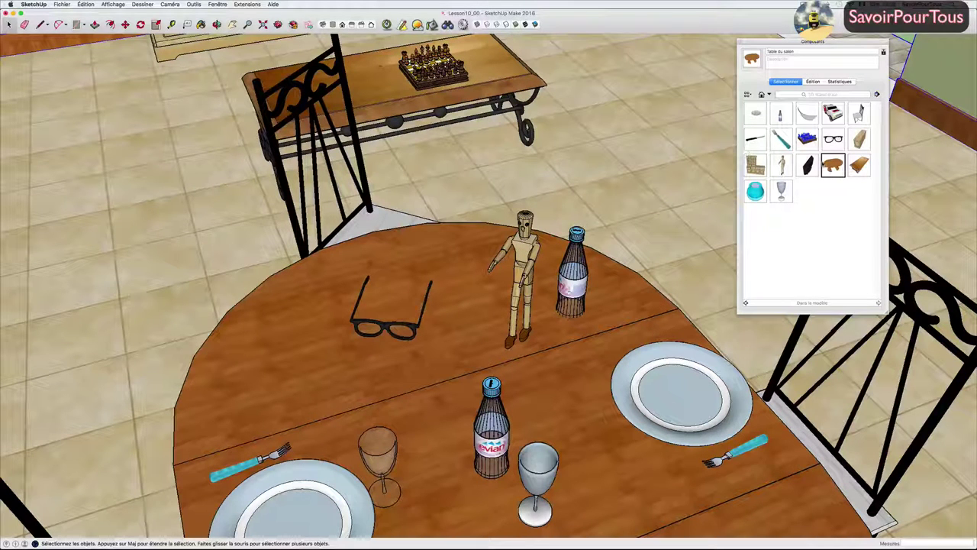
pyautogui.click(858, 114)
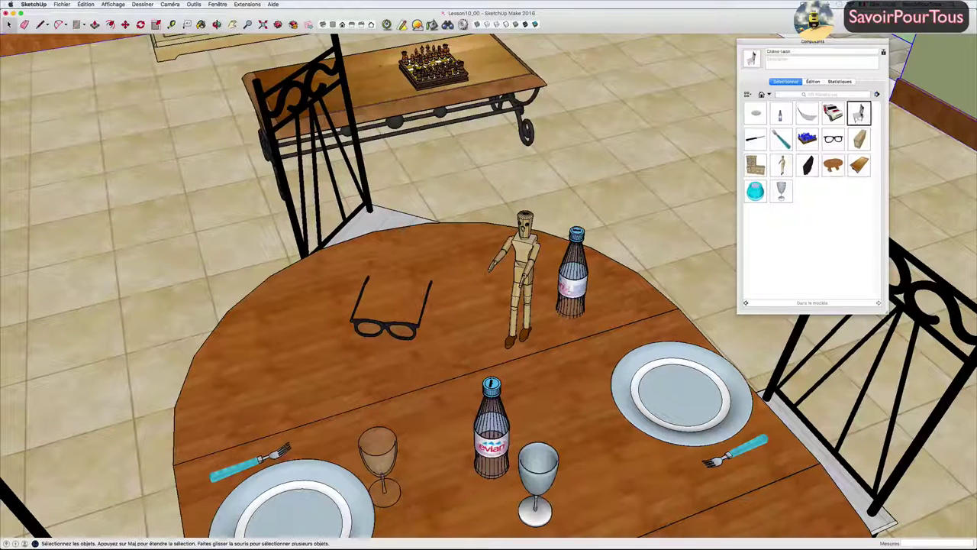
pyautogui.click(604, 193)
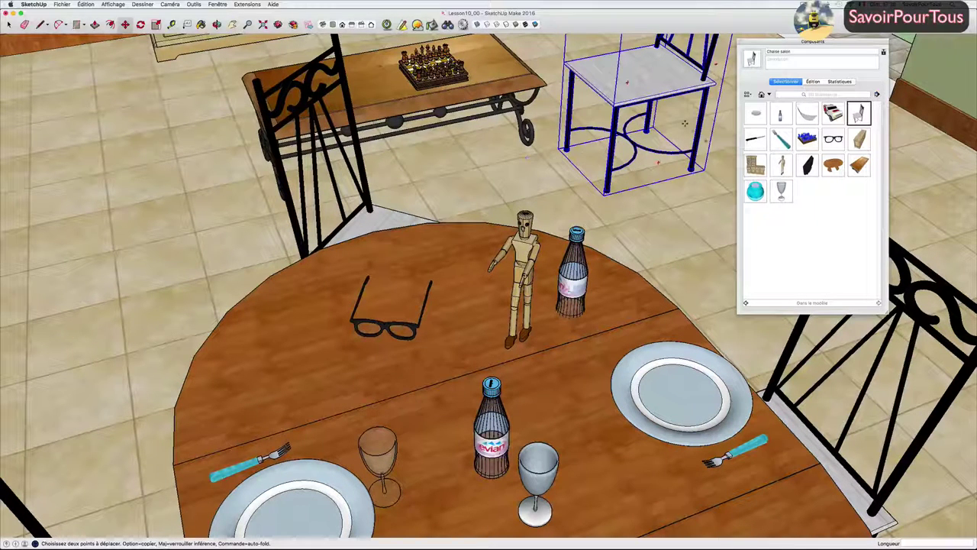
pyautogui.scroll(-3, 662, 138)
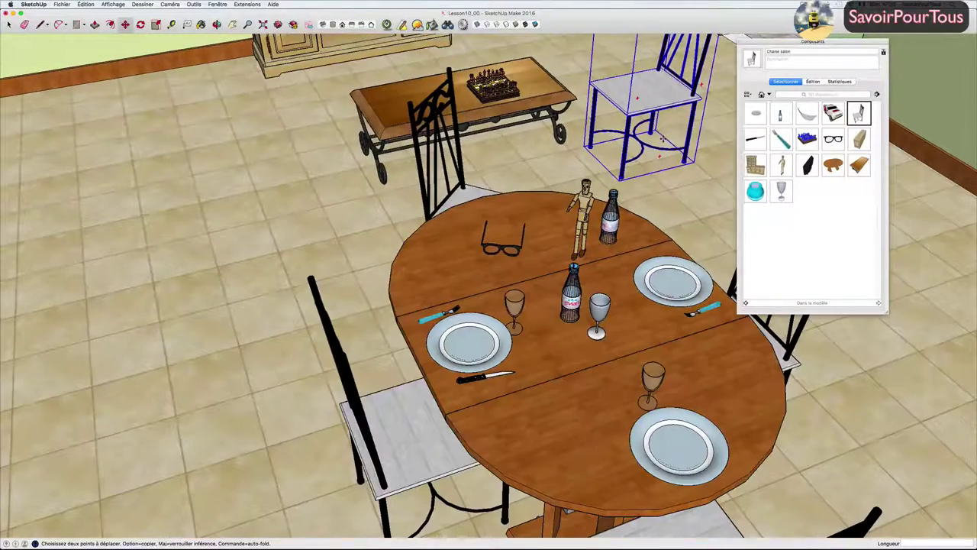
pyautogui.moveTo(662, 138); pyautogui.dragTo(670, 130, button='middle')
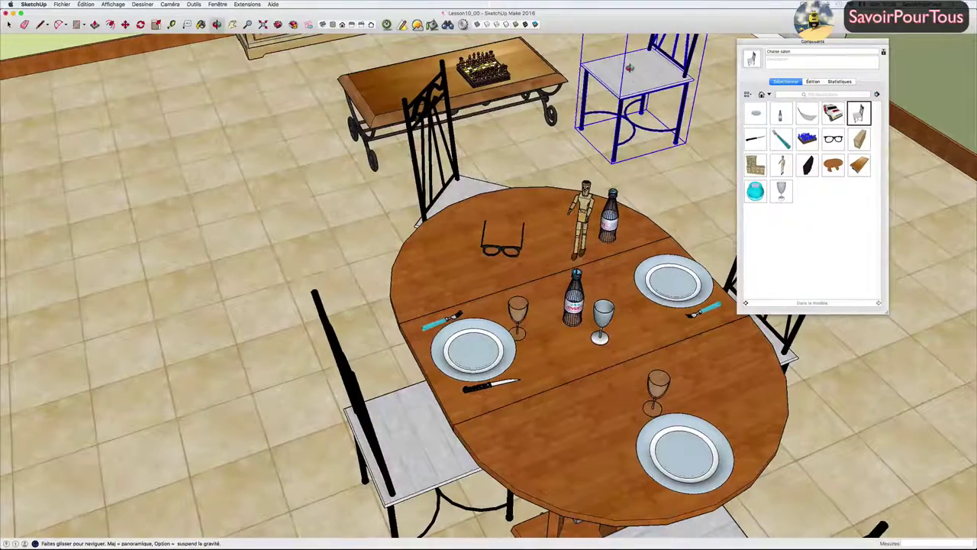
pyautogui.moveTo(637, 77); pyautogui.dragTo(609, 130, button='middle')
pyautogui.click(609, 130)
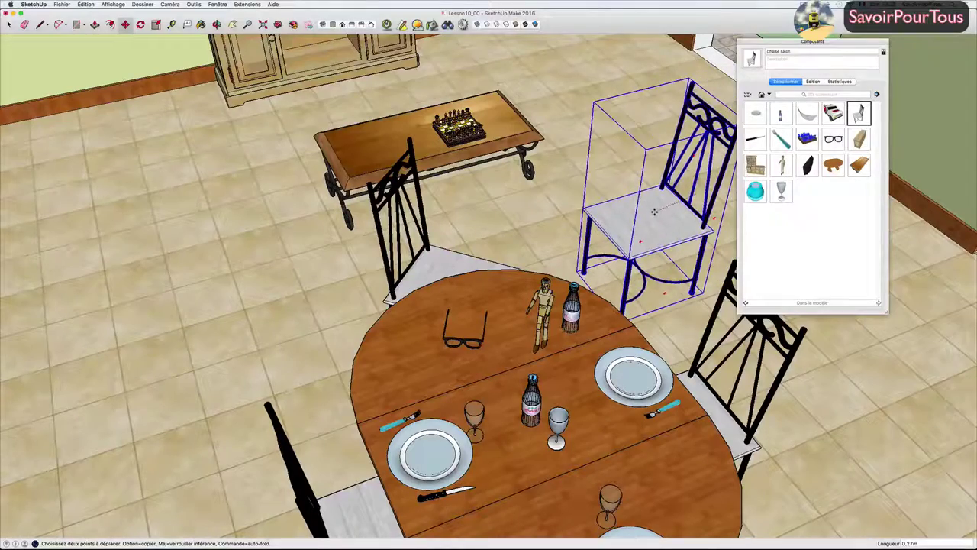
pyautogui.moveTo(656, 211)
pyautogui.mouseDown(button='middle')
pyautogui.moveTo(675, 221)
pyautogui.moveTo(644, 234)
pyautogui.moveTo(418, 203)
pyautogui.moveTo(465, 205)
pyautogui.moveTo(414, 220)
pyautogui.mouseUp(button='middle')
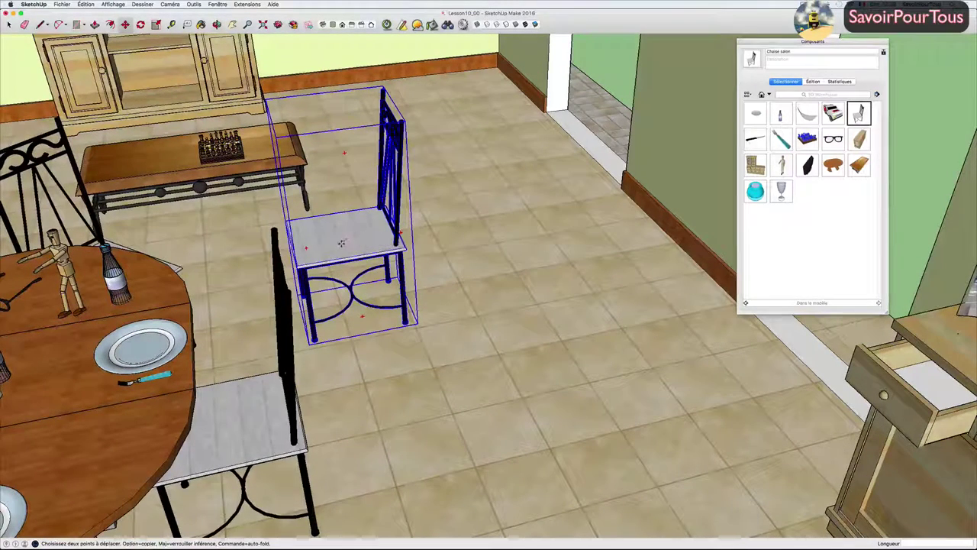
pyautogui.click(357, 250)
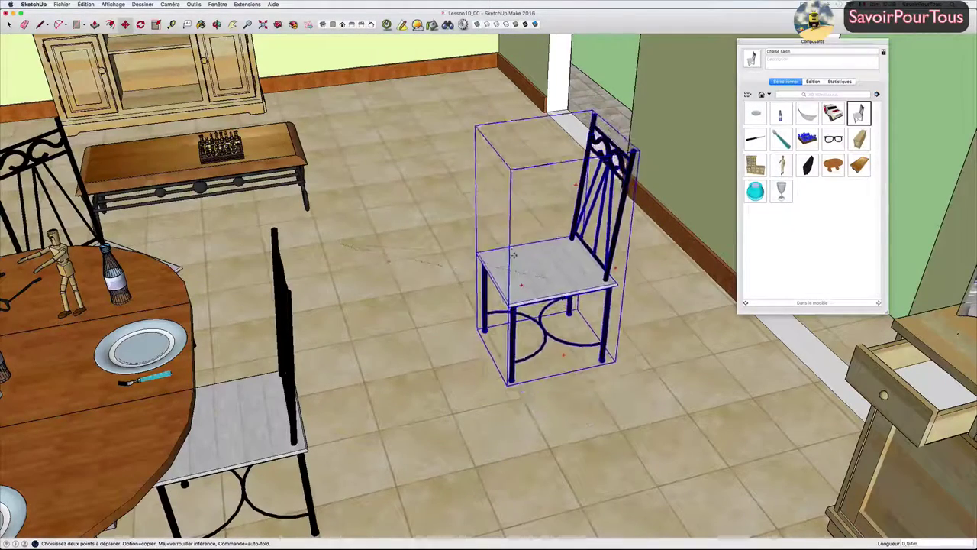
pyautogui.press('Escape')
pyautogui.moveTo(450, 258); pyautogui.dragTo(602, 278, button='middle')
pyautogui.moveTo(601, 236)
pyautogui.mouseDown(button='middle')
pyautogui.moveTo(530, 260)
pyautogui.moveTo(519, 252)
pyautogui.mouseUp(button='middle')
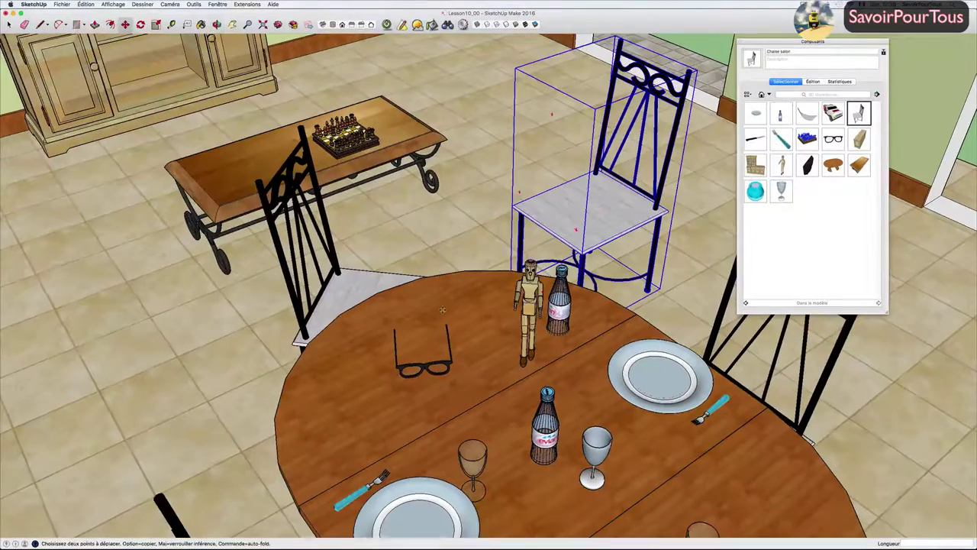
pyautogui.press('space')
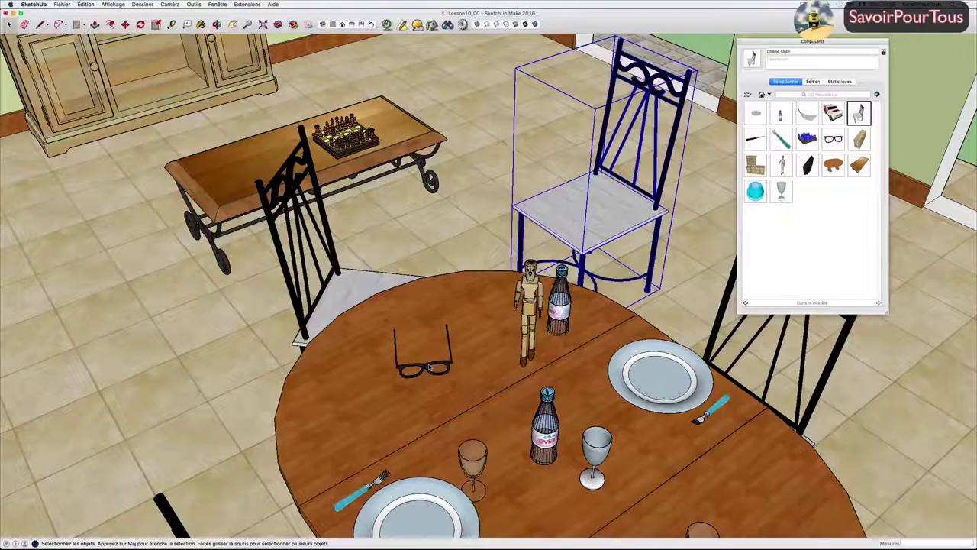
# - Select the glasses and review their Statistiques for components, then all geometry without nested counts
pyautogui.click(429, 367)
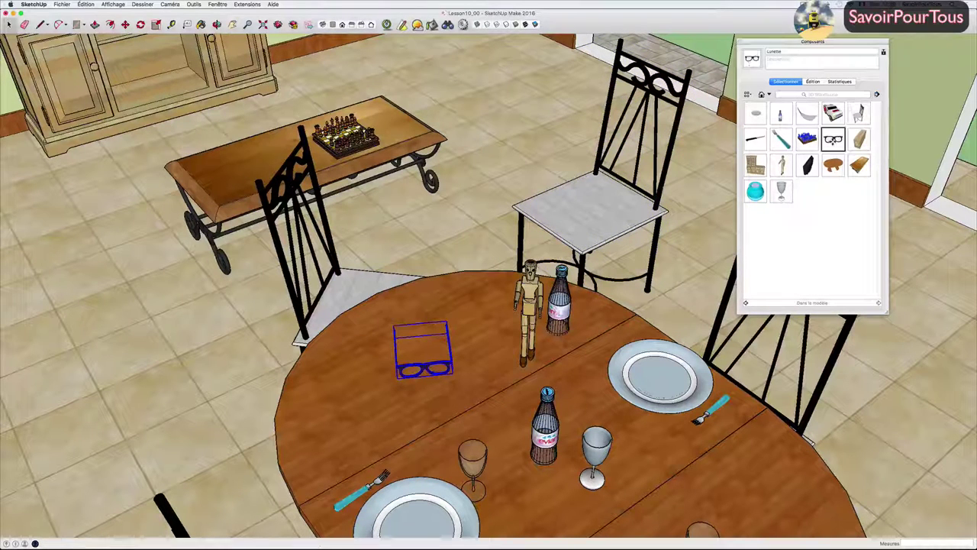
pyautogui.click(814, 81)
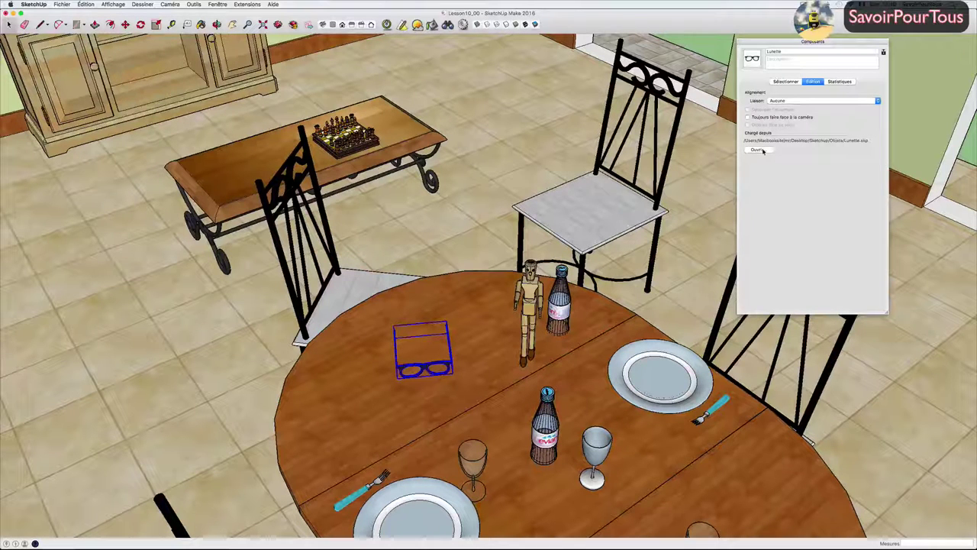
pyautogui.click(835, 83)
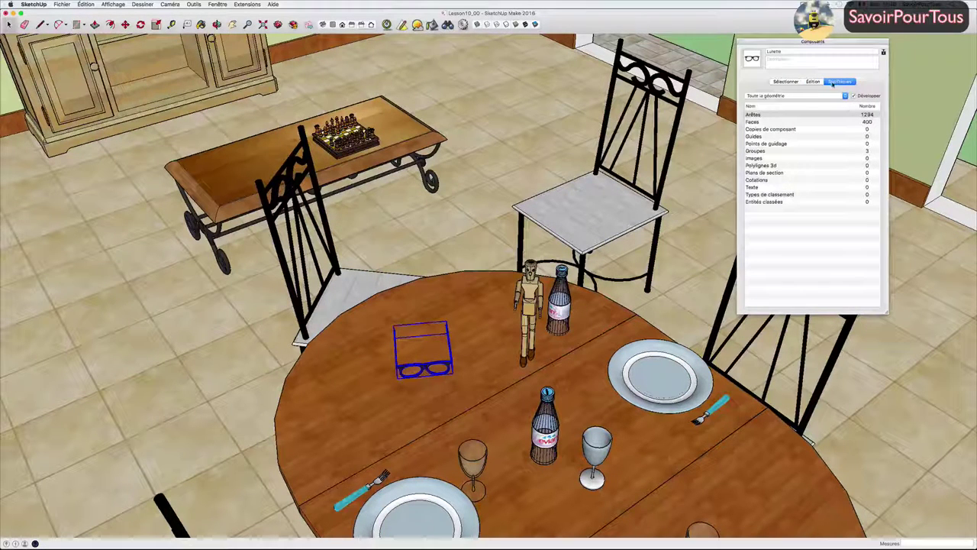
pyautogui.click(798, 95)
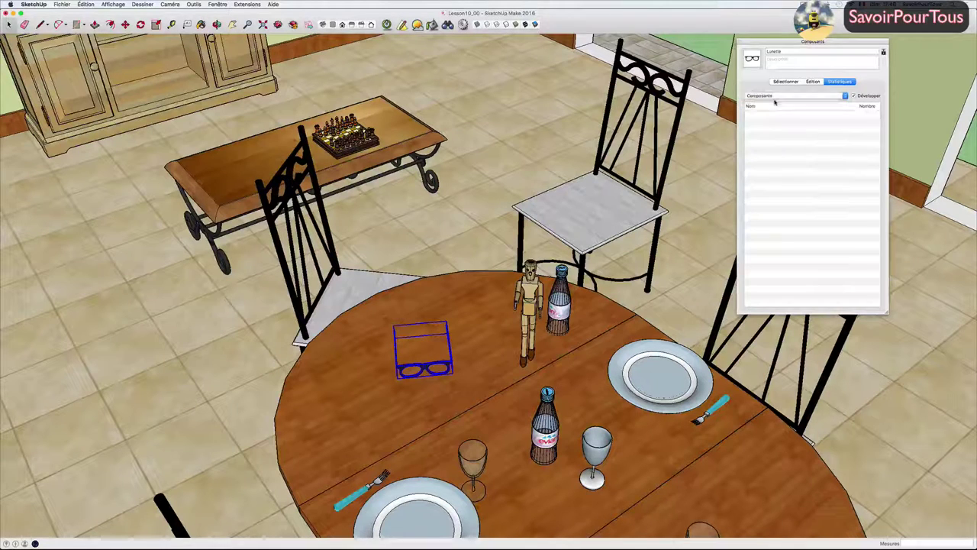
pyautogui.click(776, 102)
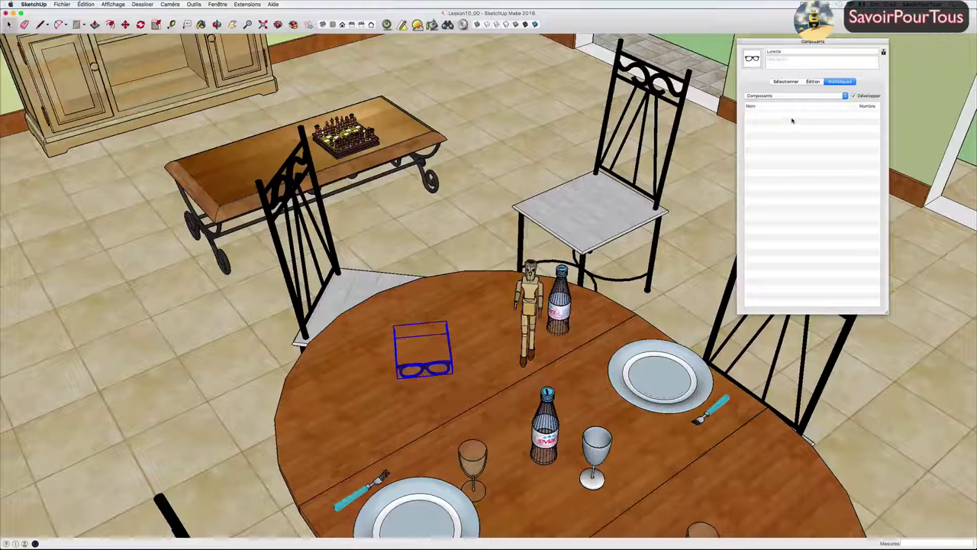
pyautogui.click(798, 96)
pyautogui.click(789, 91)
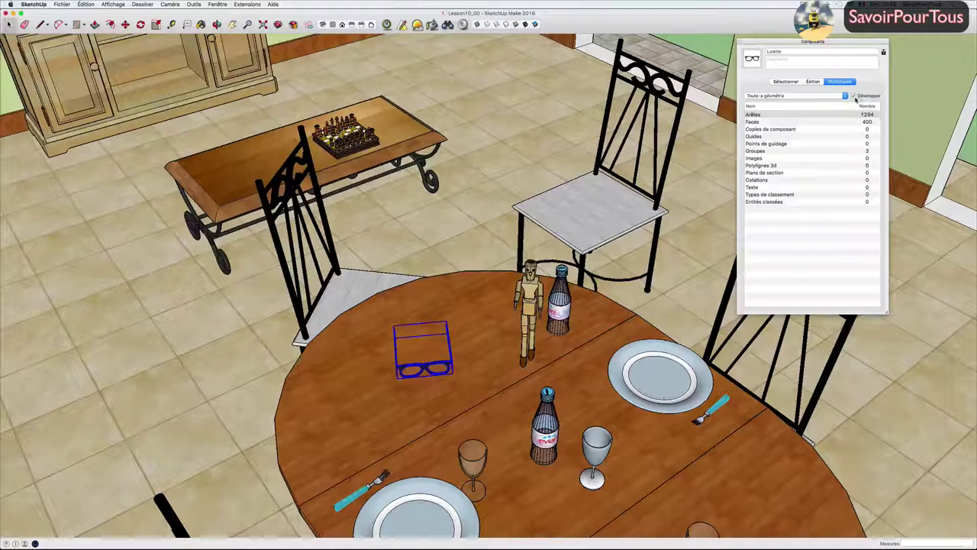
pyautogui.click(854, 96)
# - Pick the Meuble vitrine complet + verre cabinet from the model's components to place
pyautogui.click(812, 81)
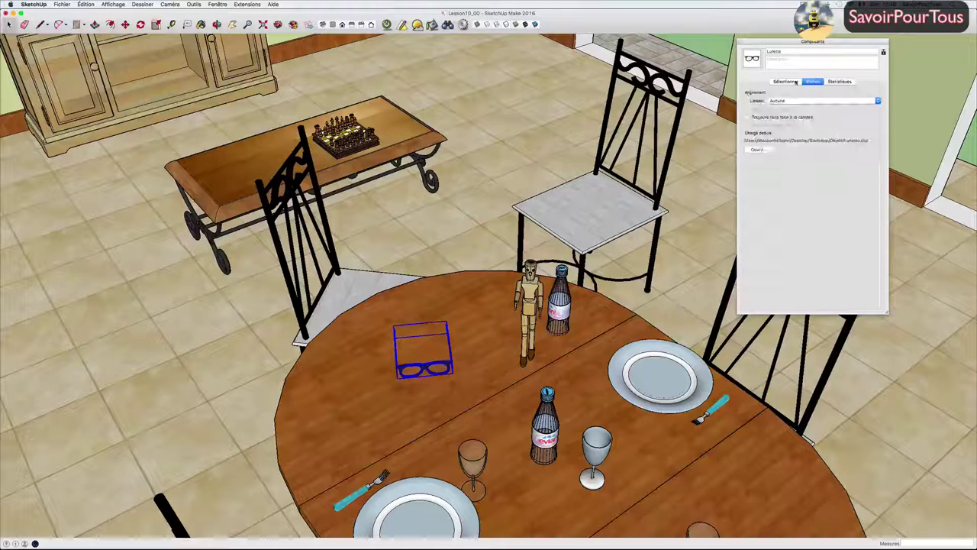
pyautogui.click(794, 82)
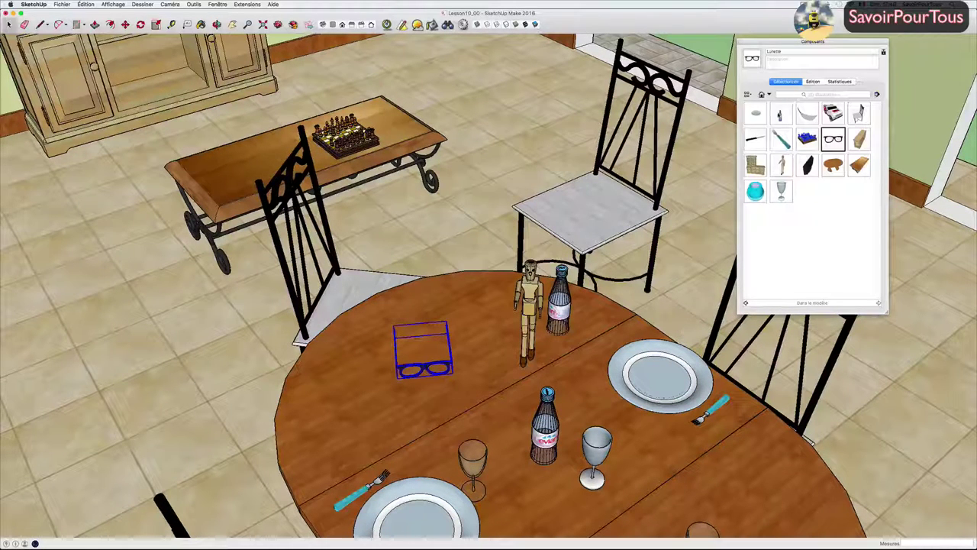
pyautogui.click(755, 165)
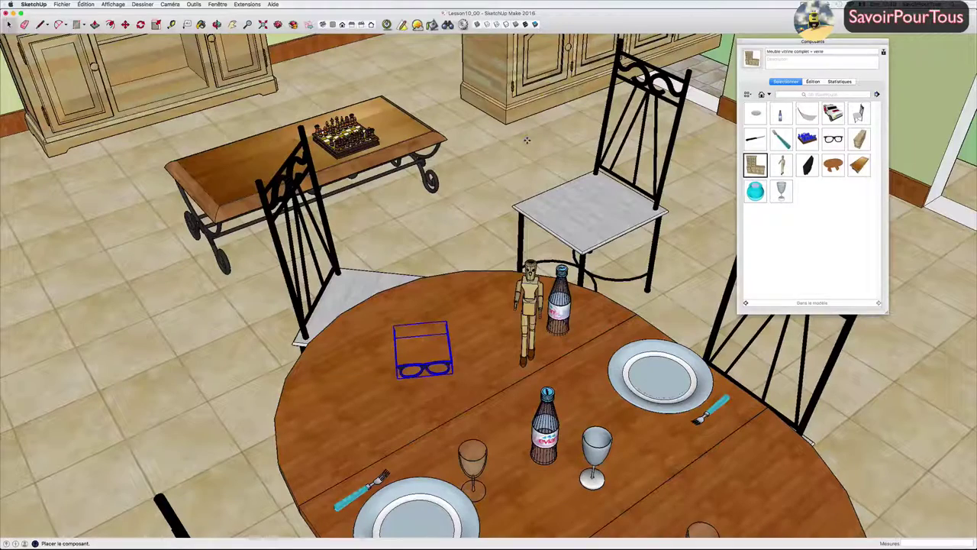
# - Place the display cabinet against the back wall, then delete it
pyautogui.click(503, 142)
pyautogui.press('space')
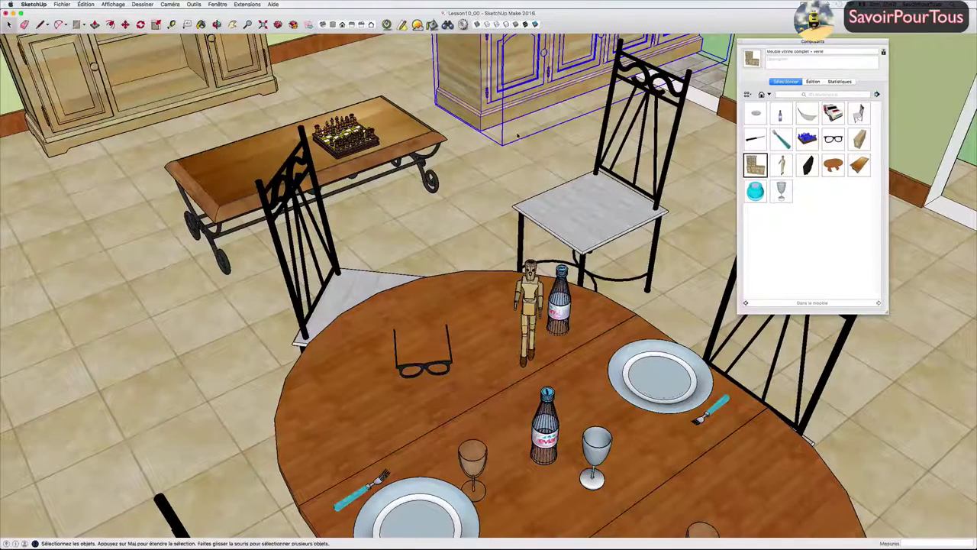
pyautogui.press('Delete')
# - Walk forward to the dining table and select the plate at the front place setting
pyautogui.press('w')
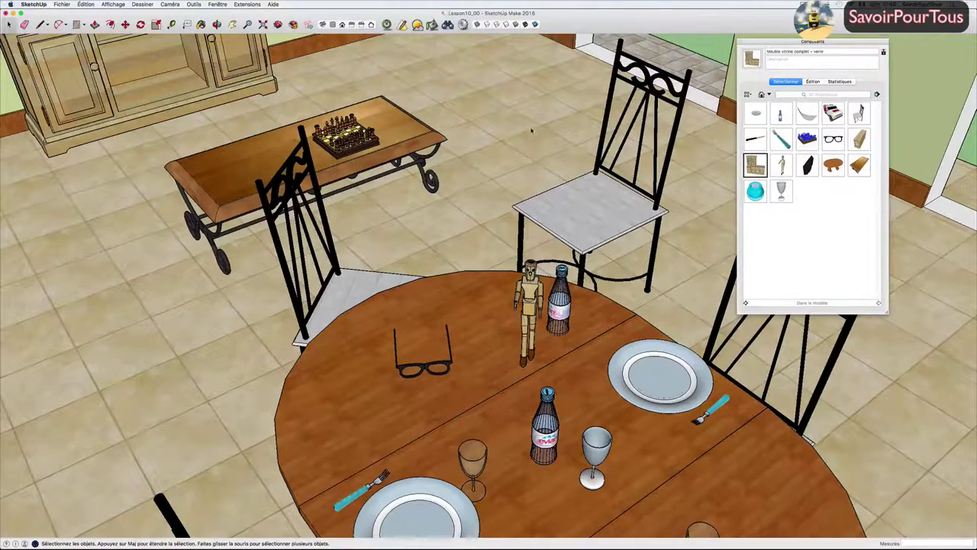
pyautogui.moveTo(519, 135)
pyautogui.mouseDown()
pyautogui.moveTo(518, 118)
pyautogui.moveTo(493, 290)
pyautogui.mouseUp()
pyautogui.press('space')
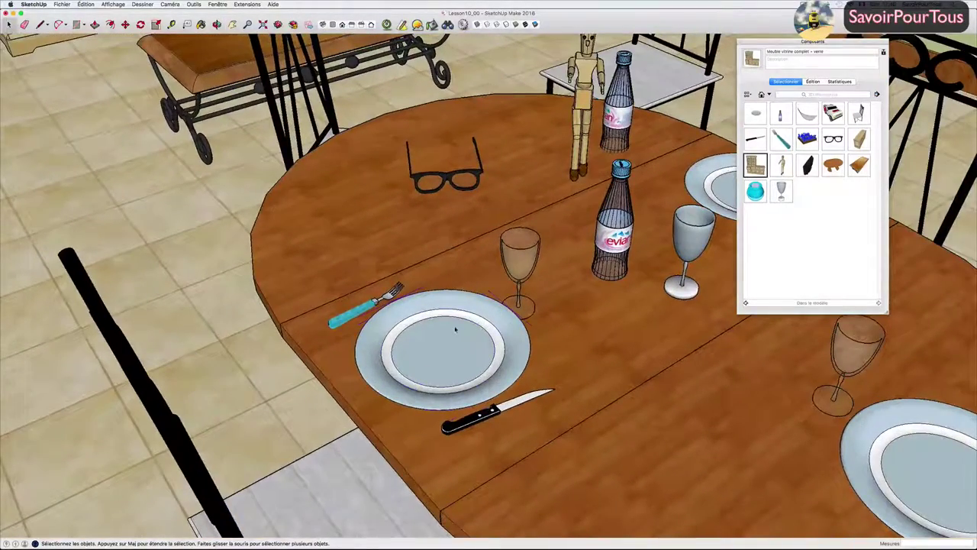
pyautogui.click(456, 322)
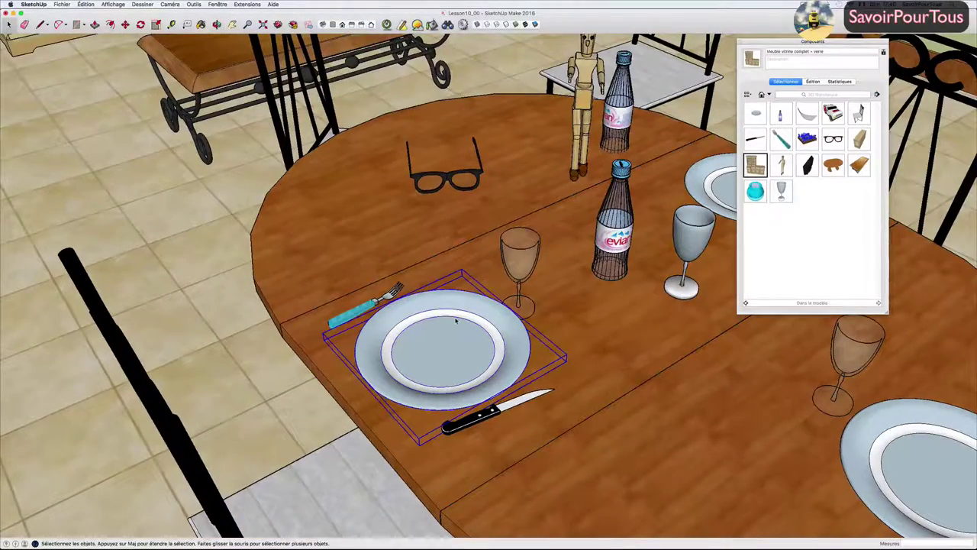
# - Open the plate's Infos sur l'entité (layer Salon, Assiette2) and toggle Verrouillé on, then off
pyautogui.rightClick(456, 322)
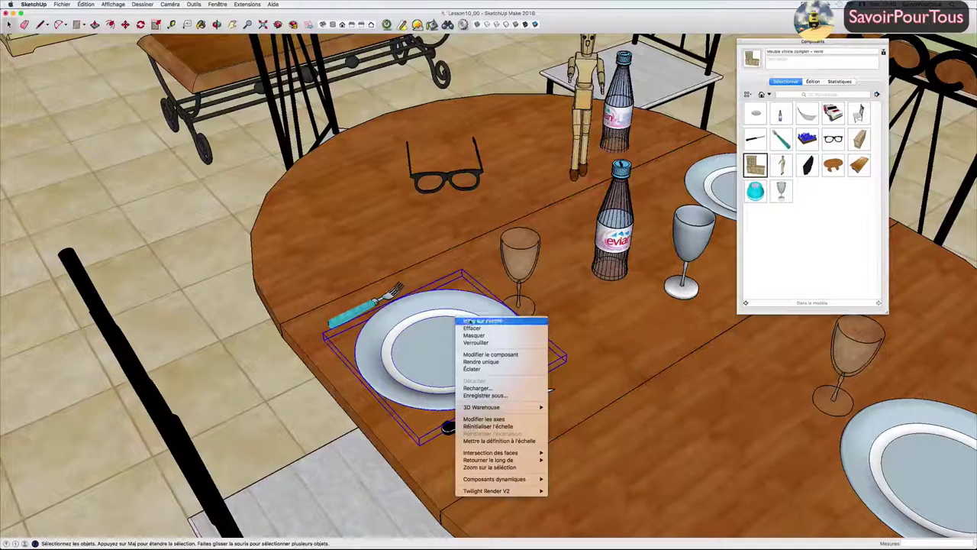
pyautogui.click(467, 321)
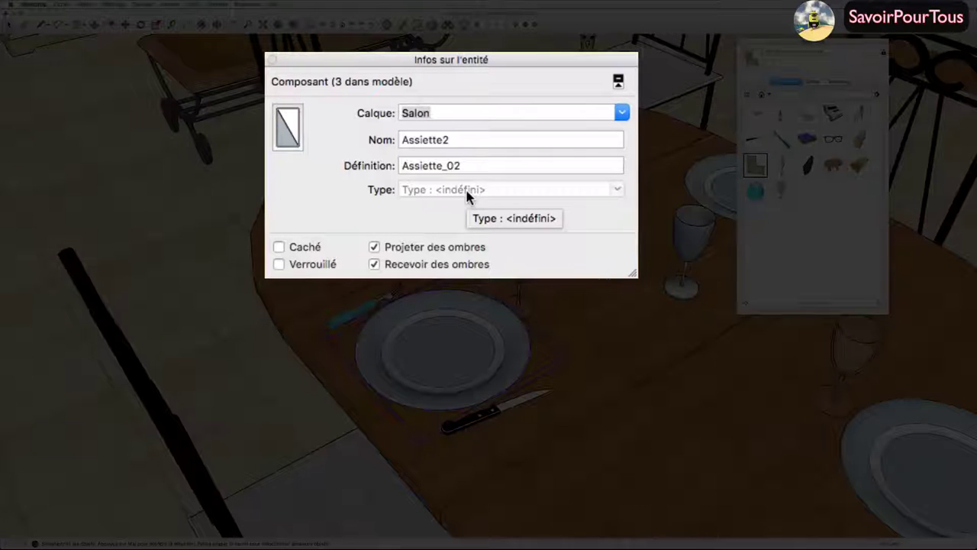
pyautogui.click(278, 266)
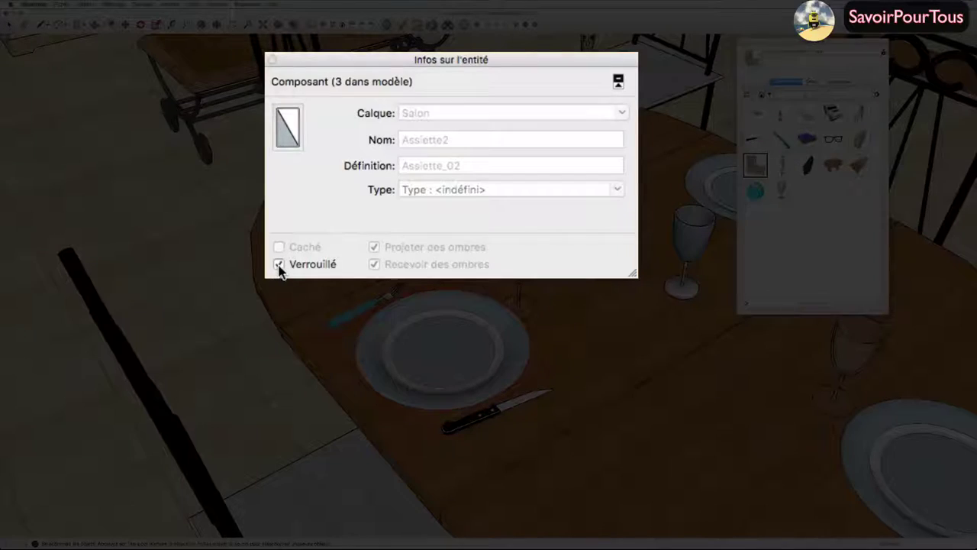
pyautogui.click(286, 263)
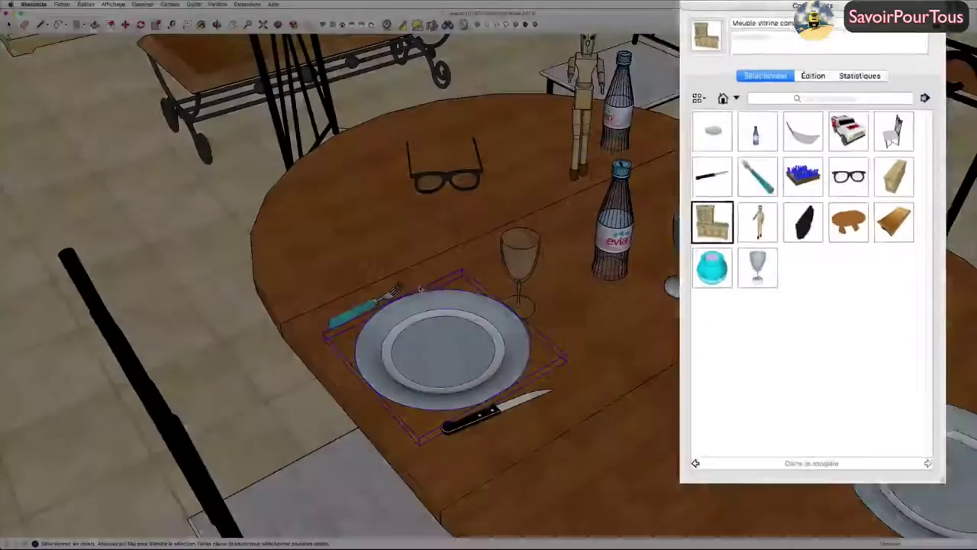
# - Edit the Assiette2 plate component on its own, orbit around it, and check Affichage's component-editing settings
pyautogui.rightClick(443, 303)
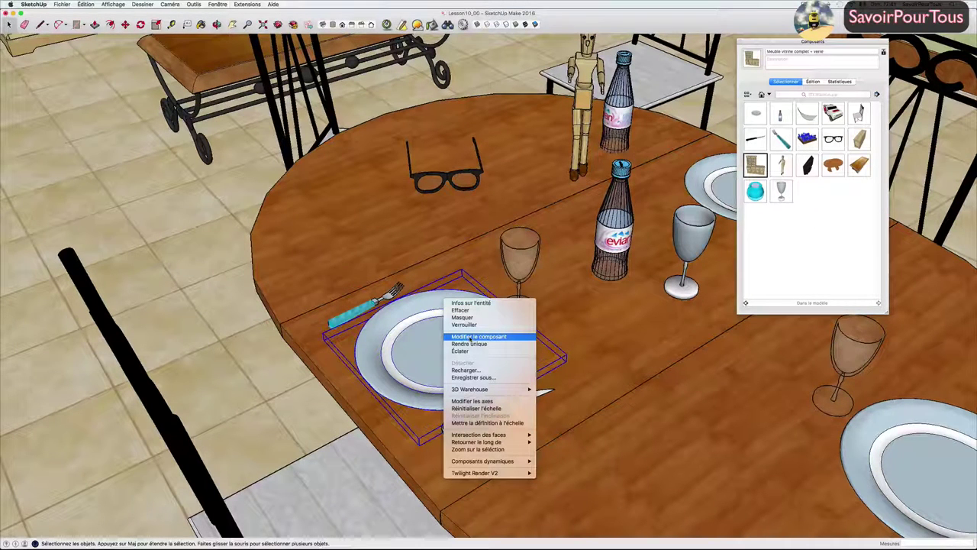
pyautogui.click(470, 337)
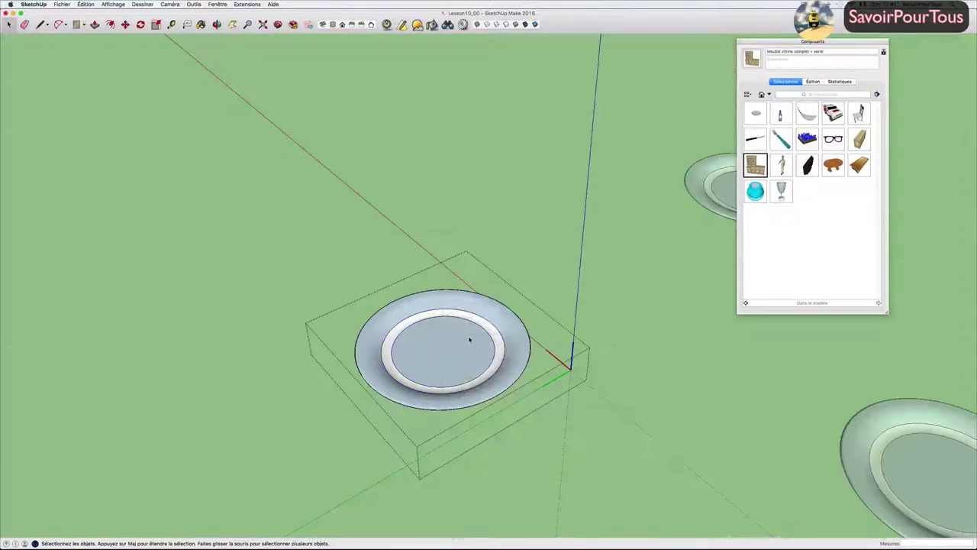
pyautogui.moveTo(524, 323); pyautogui.dragTo(534, 327, button='middle')
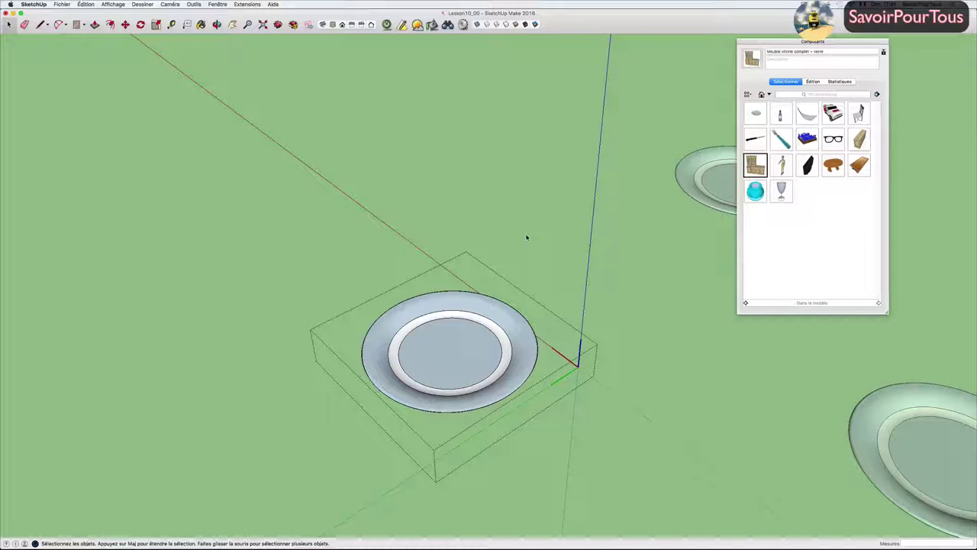
pyautogui.moveTo(526, 237)
pyautogui.mouseDown(button='middle')
pyautogui.moveTo(474, 321)
pyautogui.moveTo(516, 283)
pyautogui.moveTo(508, 308)
pyautogui.mouseUp(button='middle')
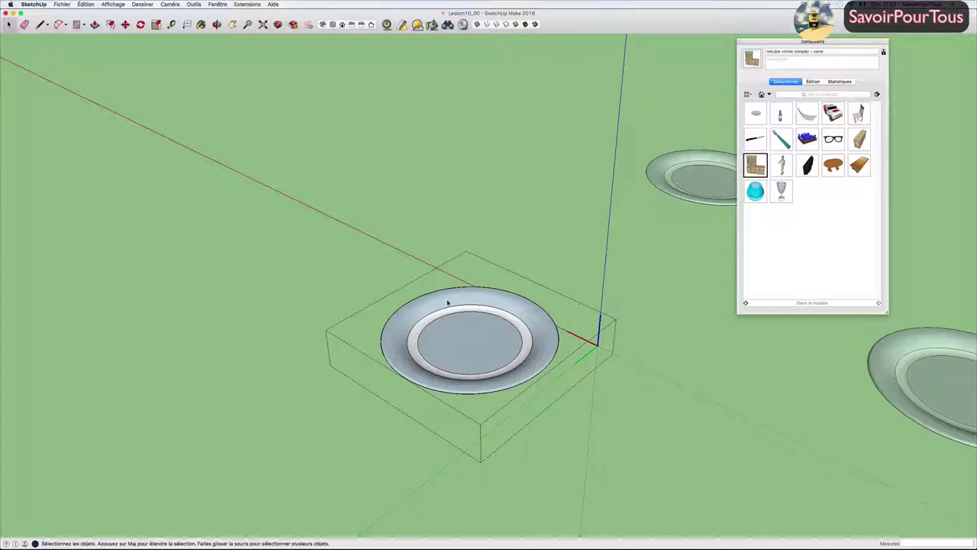
pyautogui.click(115, 4)
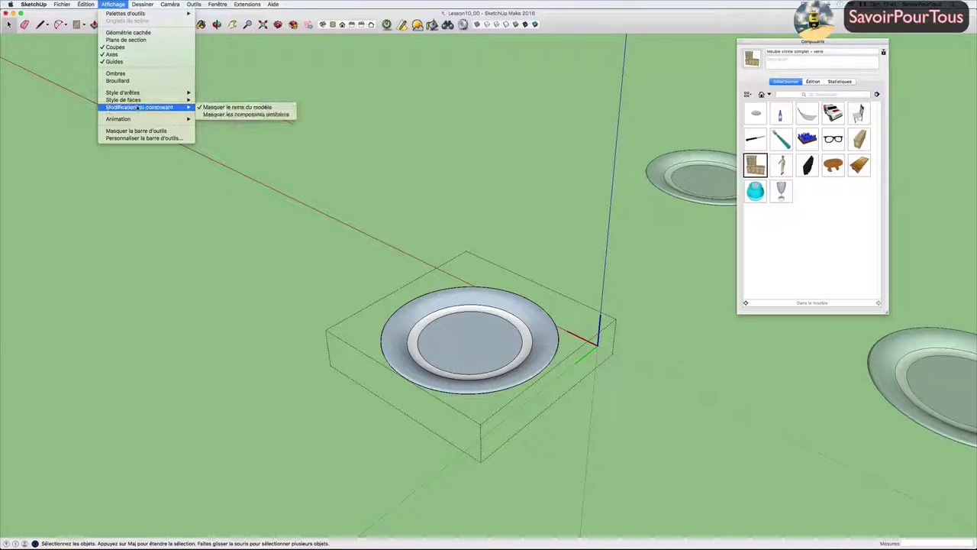
pyautogui.moveTo(140, 107)
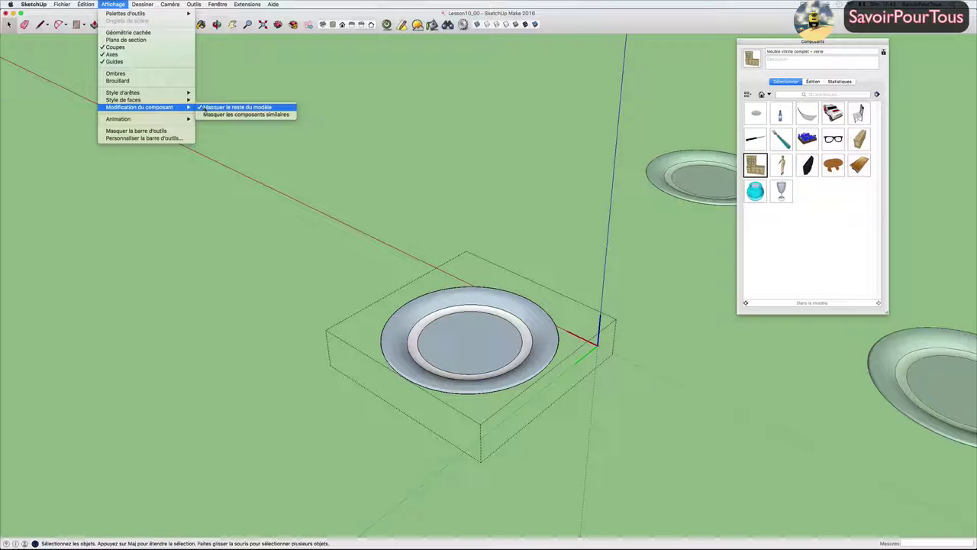
# - Turn off Masquer le reste du modèle, exit plate editing, and orbit toward the coffee table
pyautogui.click(205, 108)
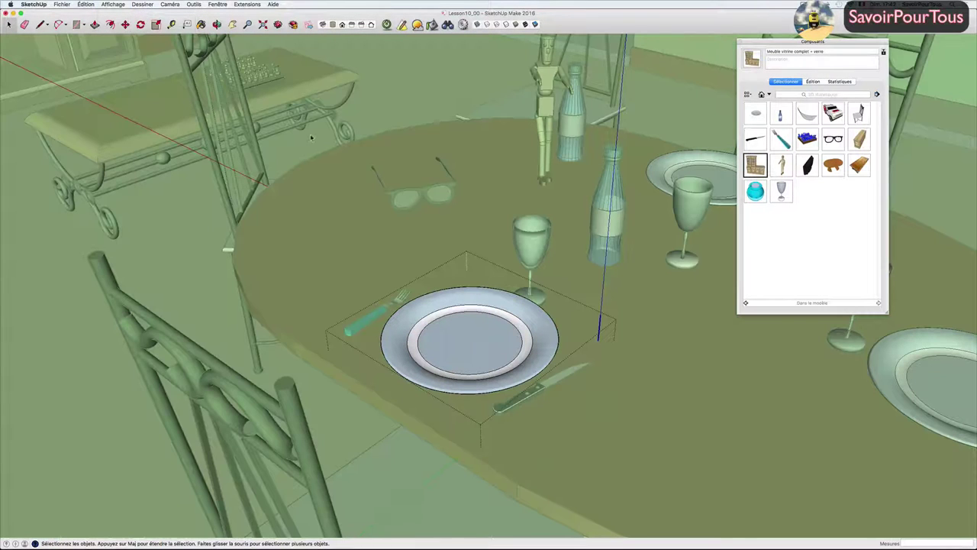
pyautogui.press('Escape')
pyautogui.moveTo(364, 115); pyautogui.dragTo(377, 138, button='middle')
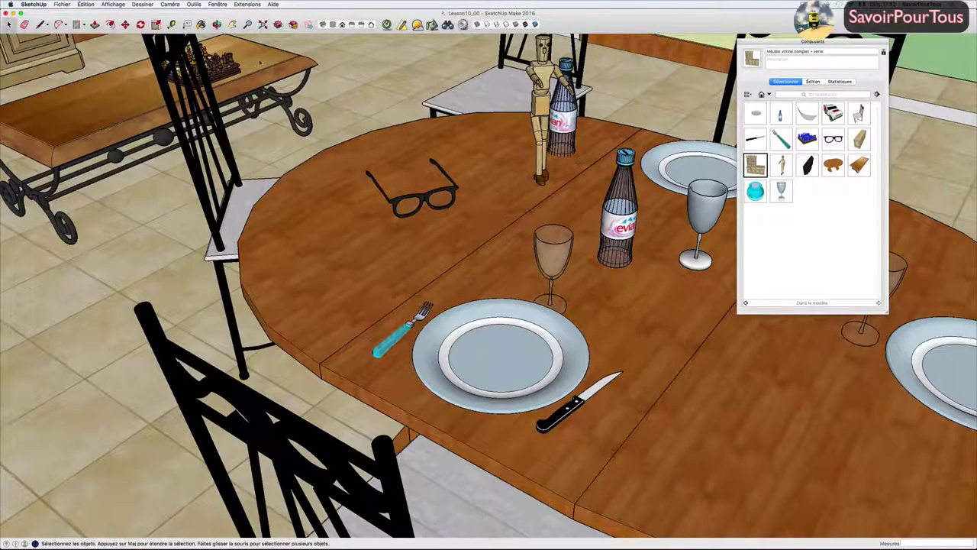
pyautogui.click(113, 4)
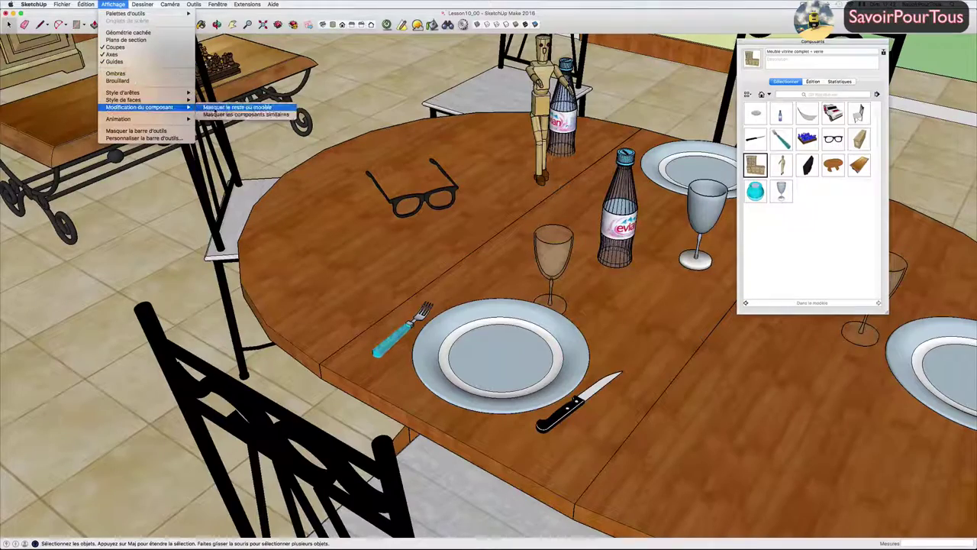
pyautogui.click(237, 107)
pyautogui.moveTo(419, 202)
pyautogui.mouseDown(button='middle')
pyautogui.moveTo(396, 202)
pyautogui.moveTo(401, 231)
pyautogui.moveTo(354, 240)
pyautogui.mouseUp(button='middle')
pyautogui.scroll(3, 358, 236)
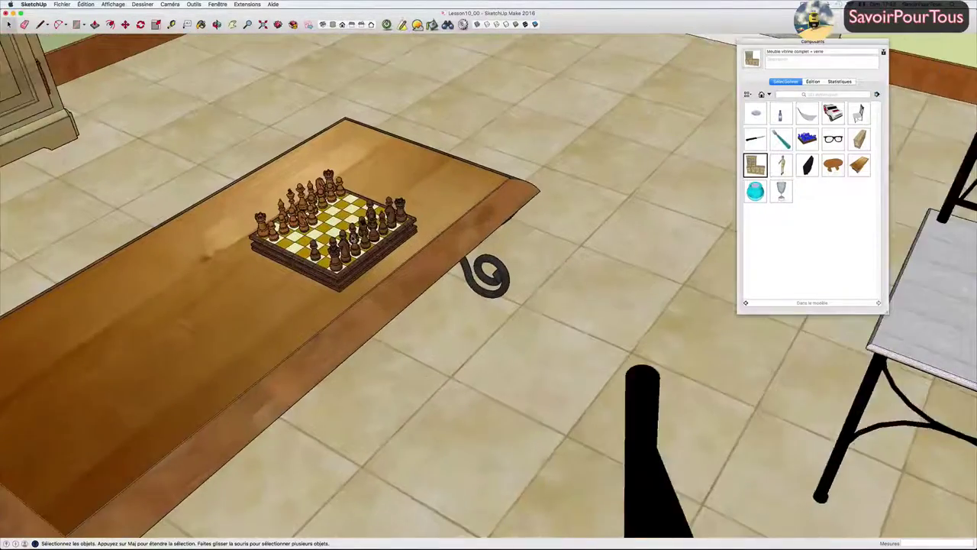
pyautogui.scroll(2, 367, 240)
pyautogui.click(380, 243)
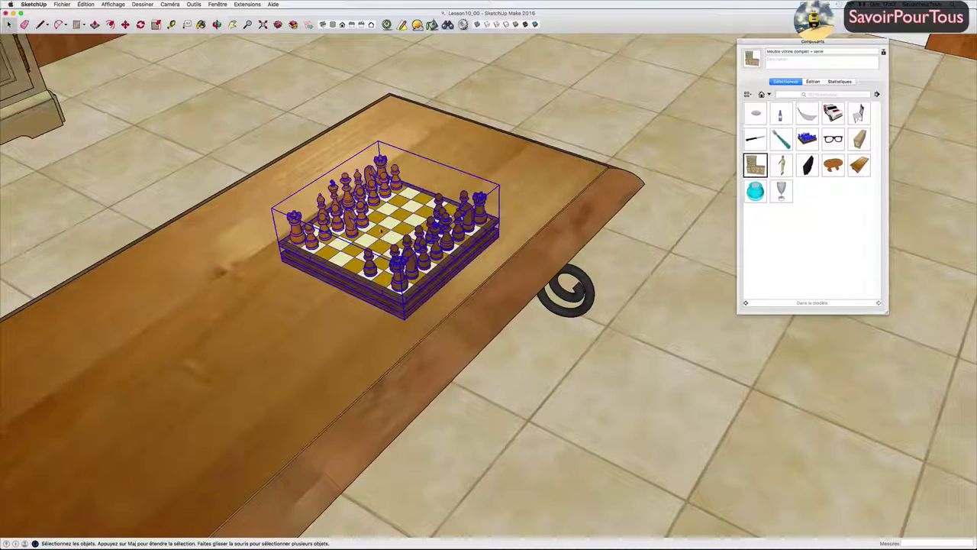
pyautogui.doubleClick(380, 233)
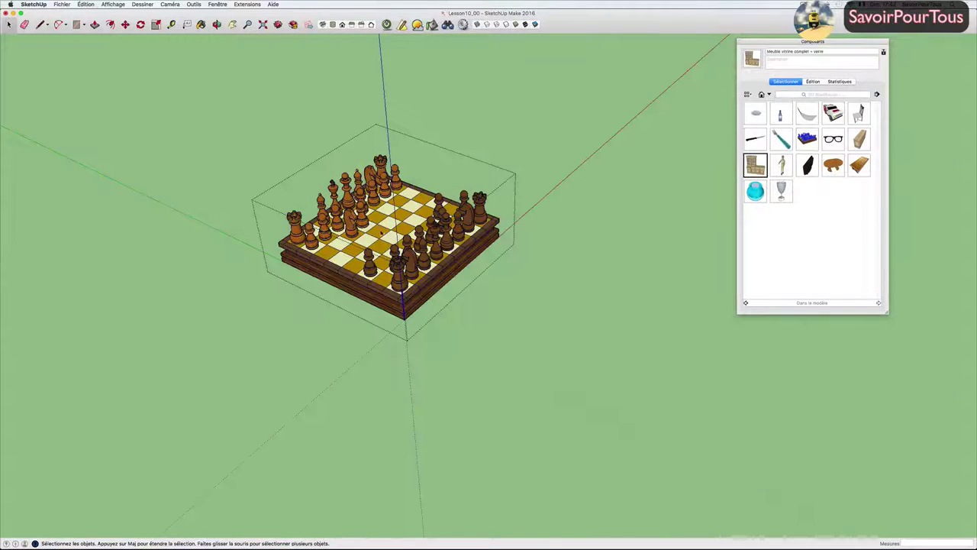
pyautogui.press('o')
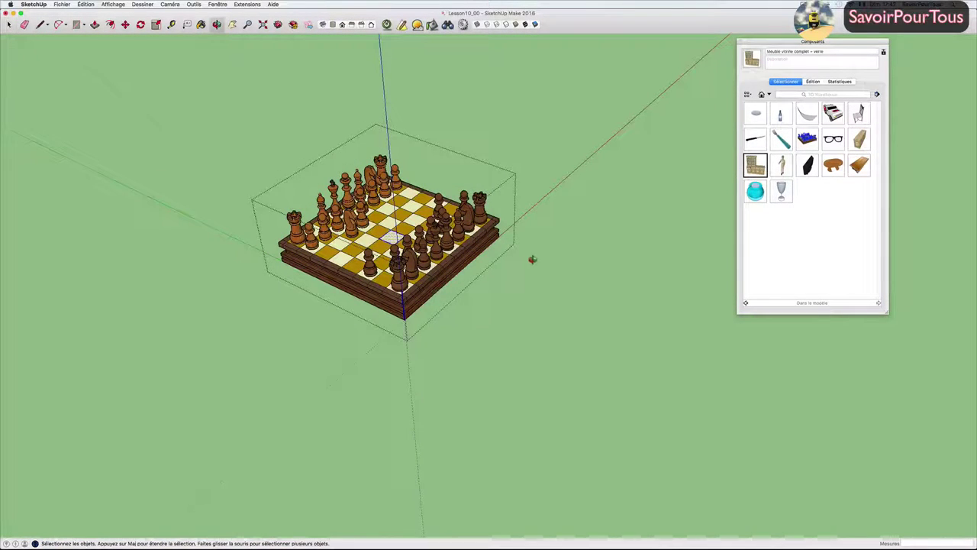
pyautogui.moveTo(530, 259)
pyautogui.mouseDown()
pyautogui.moveTo(619, 267)
pyautogui.moveTo(576, 266)
pyautogui.mouseUp()
pyautogui.press('space')
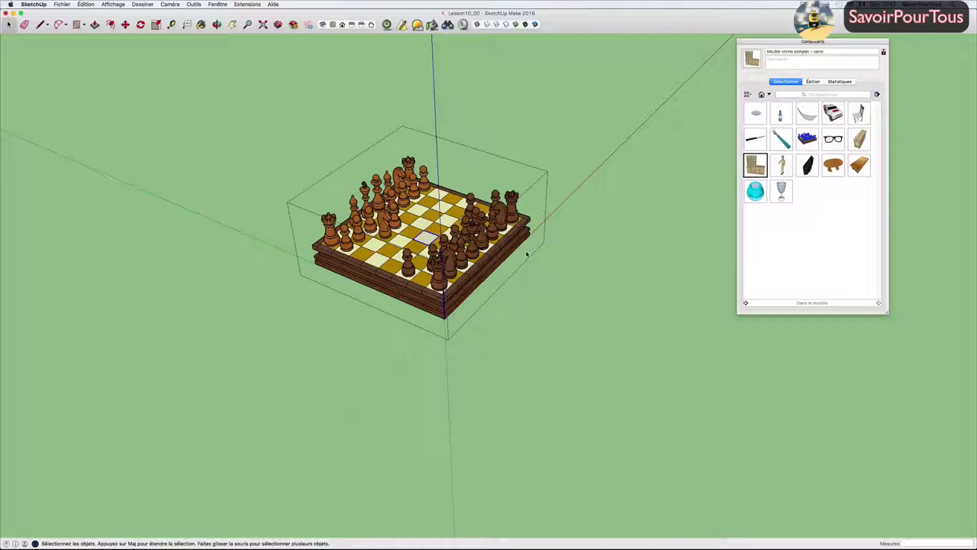
pyautogui.click(561, 262)
pyautogui.moveTo(560, 262); pyautogui.dragTo(578, 289, button='middle')
pyautogui.moveTo(514, 255); pyautogui.dragTo(471, 223)
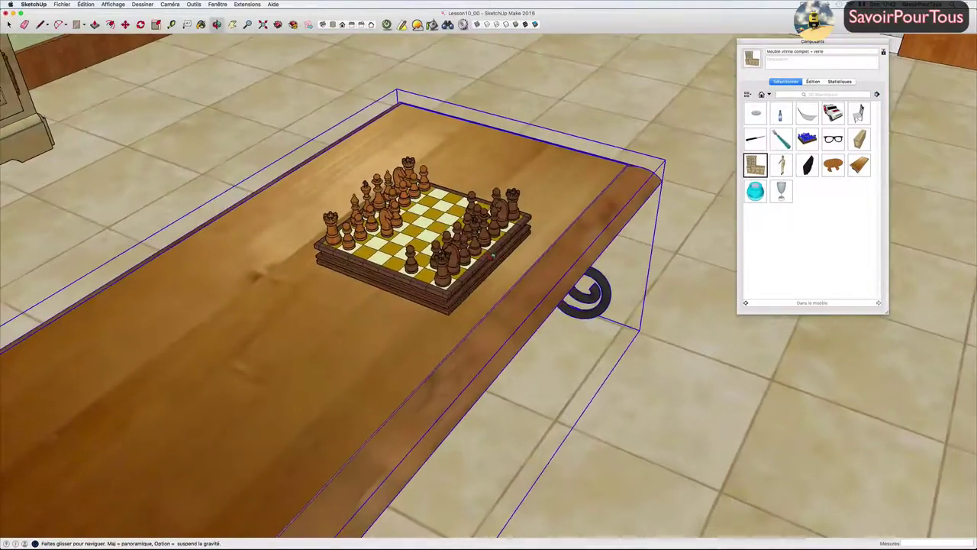
pyautogui.press('space')
pyautogui.moveTo(472, 221)
pyautogui.mouseDown(button='middle')
pyautogui.moveTo(543, 229)
pyautogui.moveTo(526, 252)
pyautogui.moveTo(564, 244)
pyautogui.moveTo(515, 240)
pyautogui.mouseUp(button='middle')
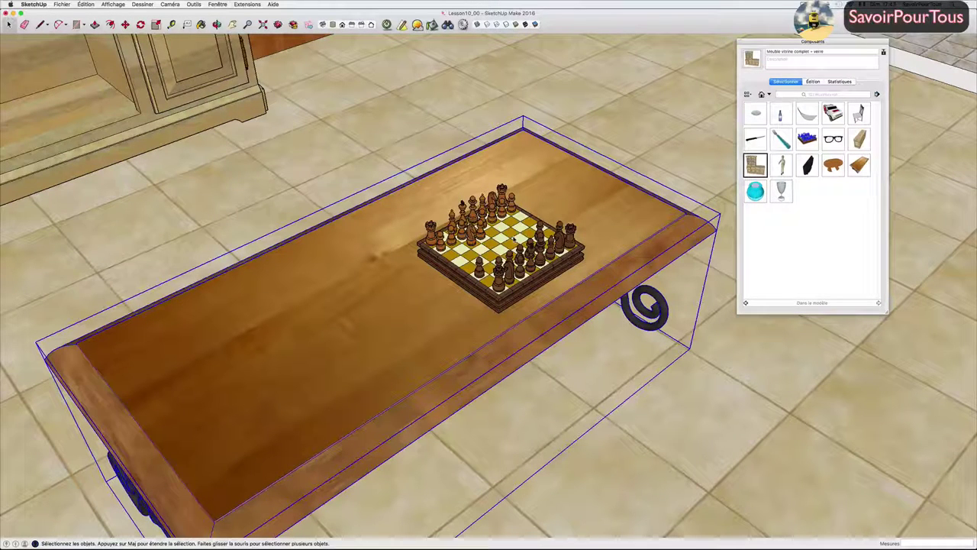
pyautogui.press('w')
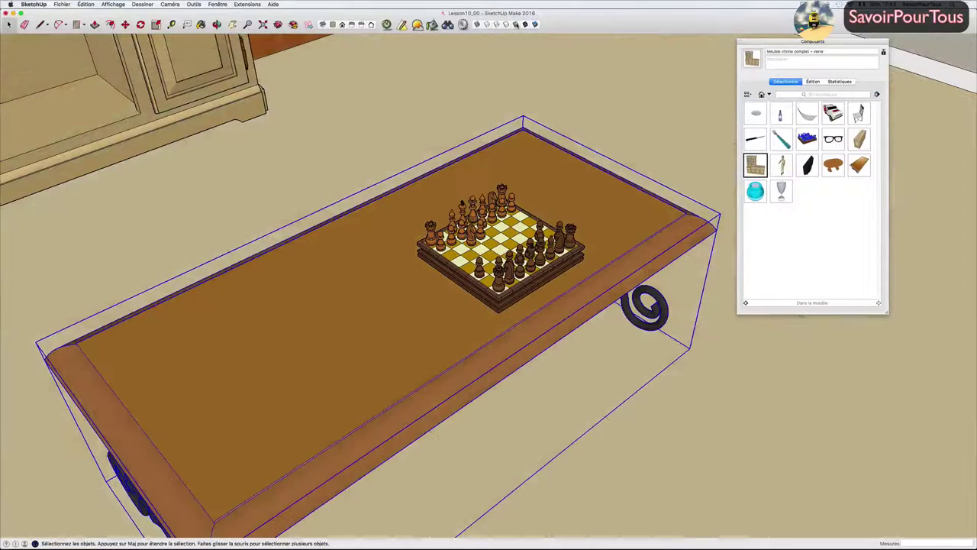
pyautogui.moveTo(500, 147); pyautogui.dragTo(497, 92)
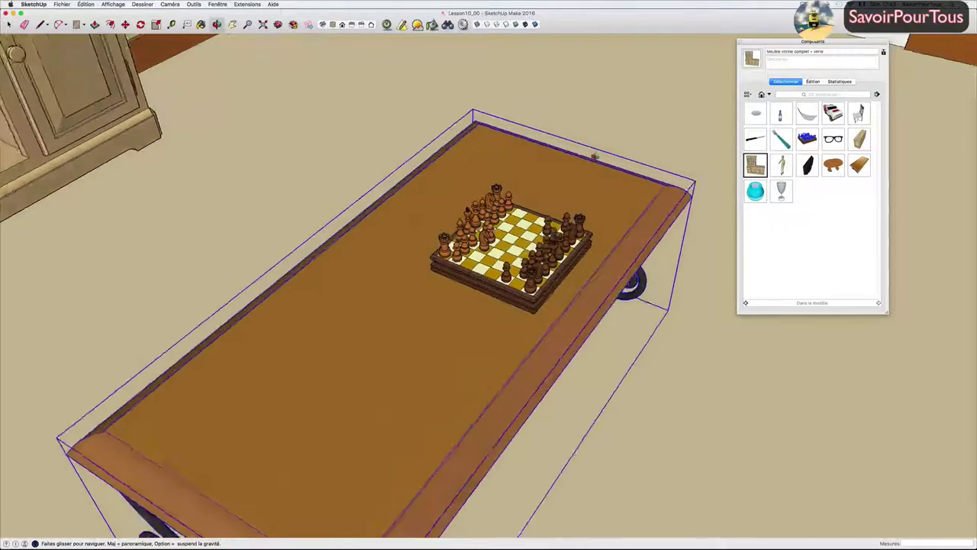
pyautogui.press('space')
pyautogui.click(506, 27)
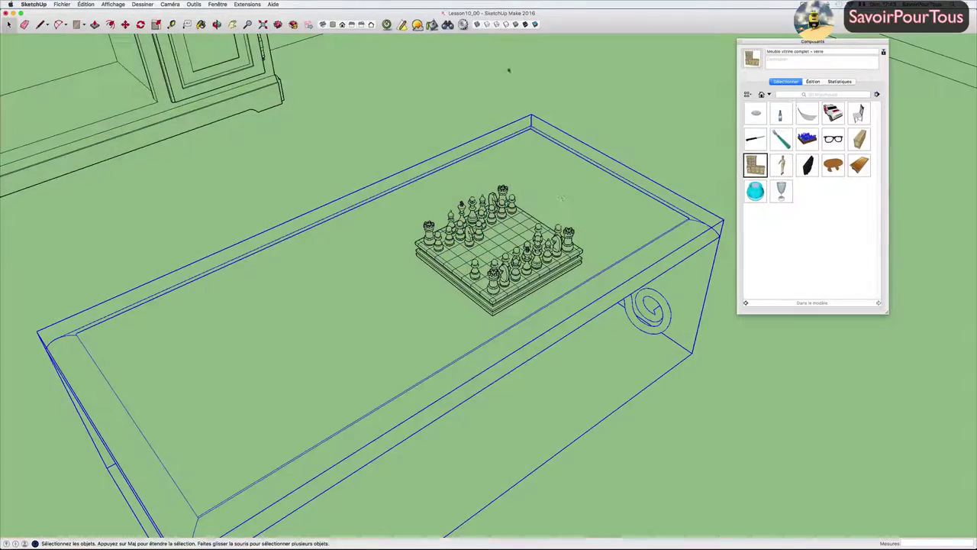
pyautogui.press('w')
pyautogui.moveTo(527, 191)
pyautogui.mouseDown()
pyautogui.moveTo(528, 224)
pyautogui.moveTo(519, 210)
pyautogui.mouseUp()
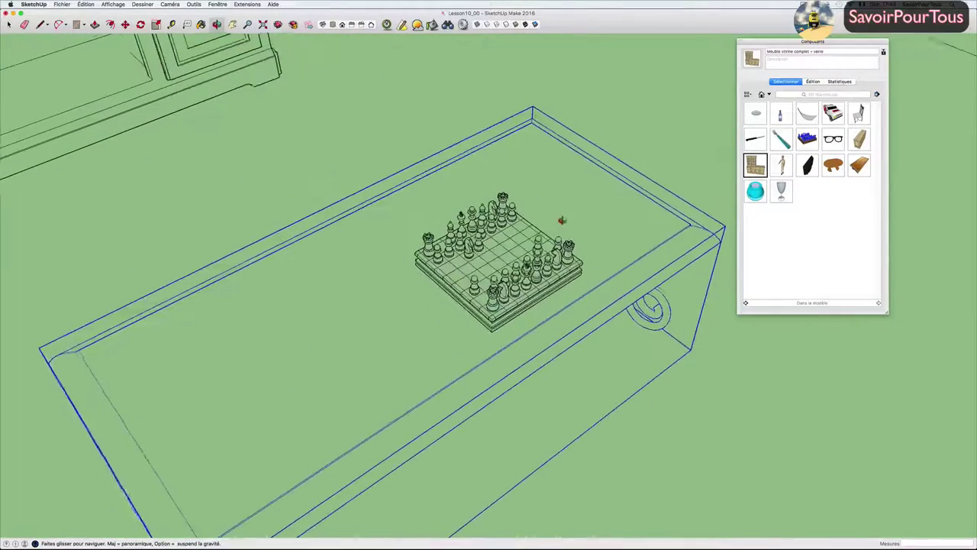
pyautogui.press('space')
pyautogui.scroll(3, 507, 219)
pyautogui.scroll(3, 506, 219)
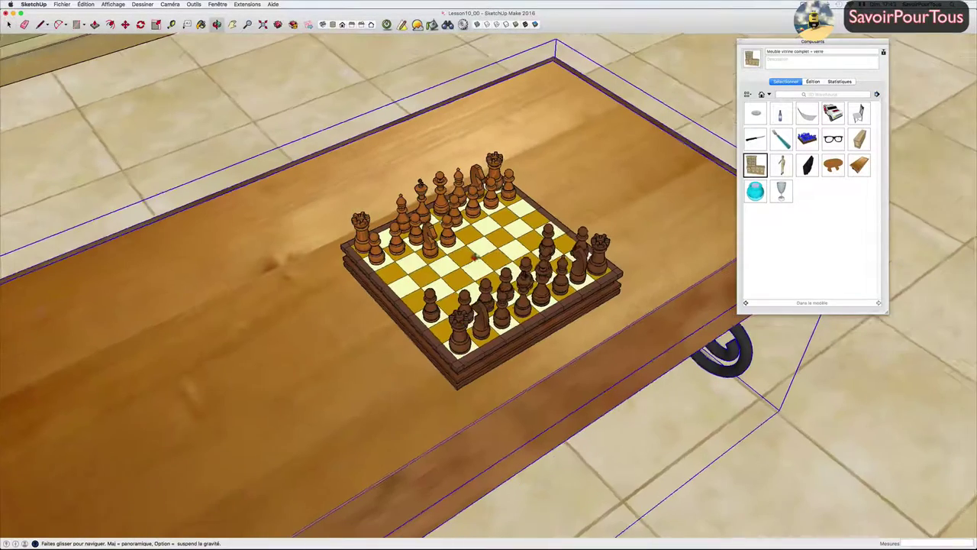
pyautogui.click(481, 267)
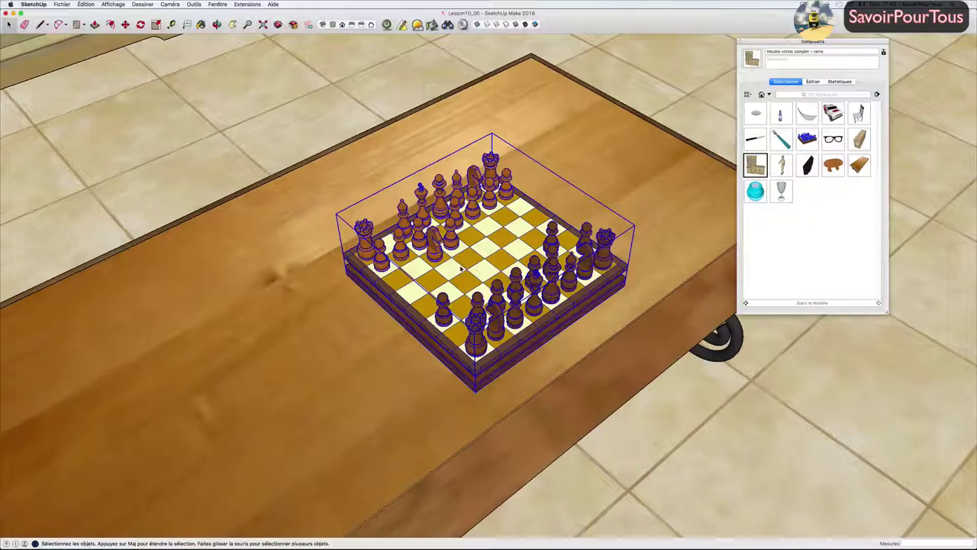
pyautogui.doubleClick(450, 269)
pyautogui.moveTo(451, 269)
pyautogui.mouseDown(button='middle')
pyautogui.moveTo(542, 255)
pyautogui.moveTo(494, 269)
pyautogui.mouseUp(button='middle')
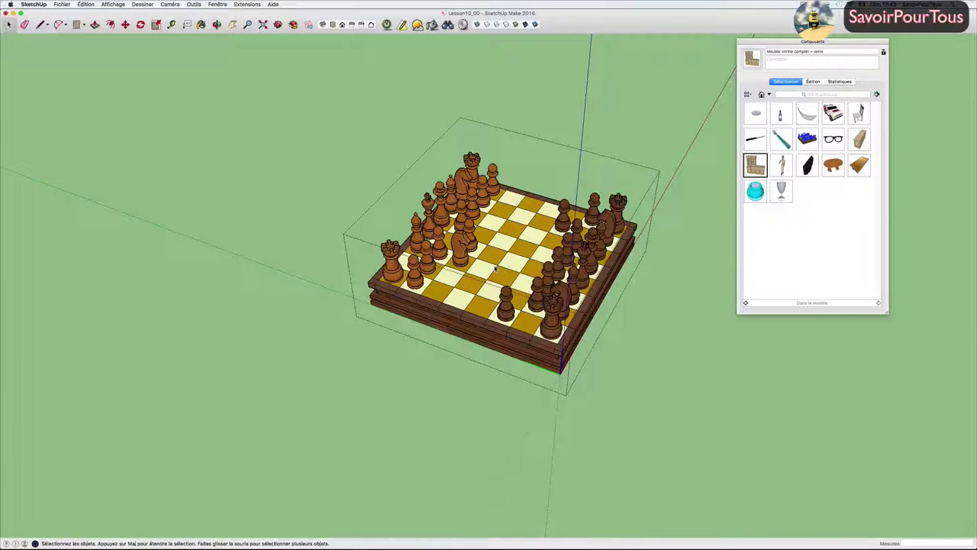
pyautogui.scroll(2, 494, 268)
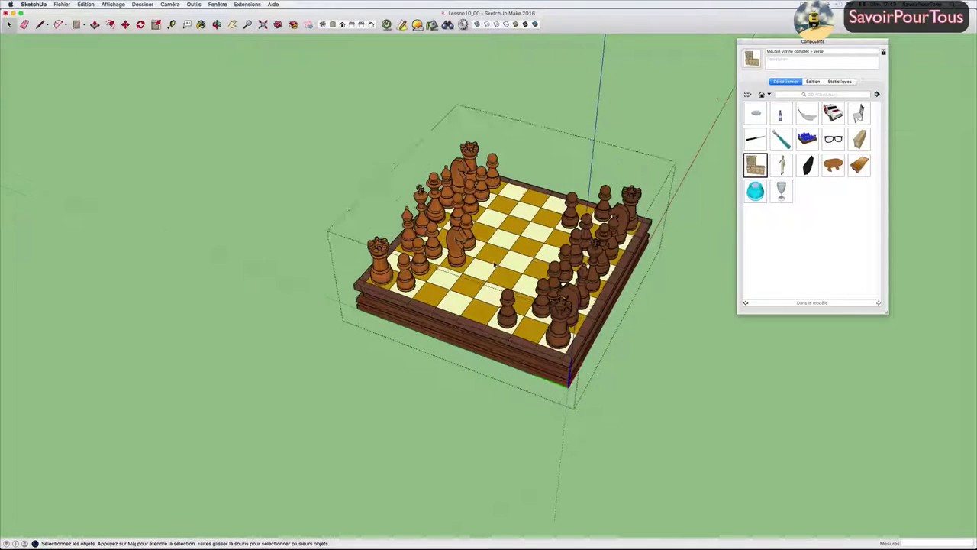
pyautogui.scroll(2, 496, 268)
pyautogui.scroll(2, 499, 267)
pyautogui.scroll(2, 504, 266)
pyautogui.moveTo(503, 265); pyautogui.dragTo(434, 253, button='middle')
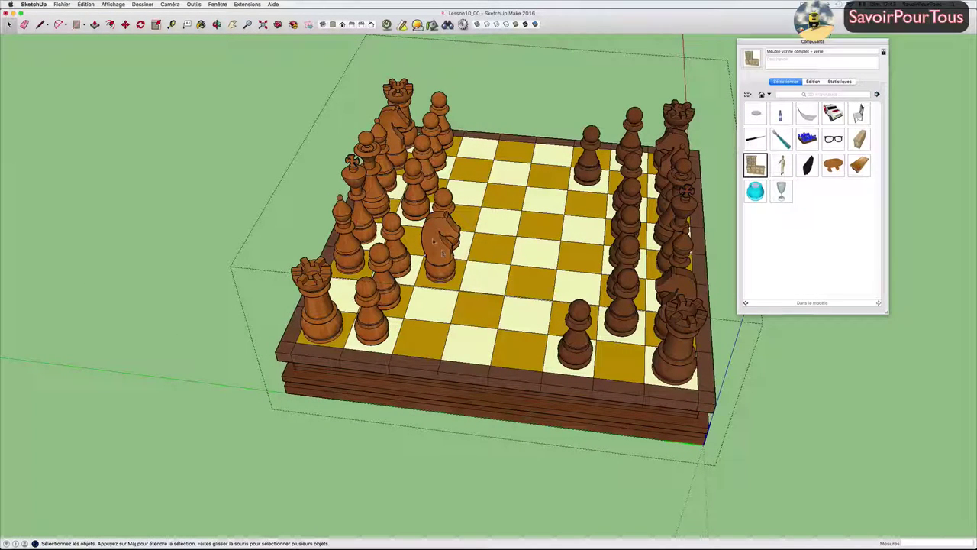
pyautogui.click(433, 242)
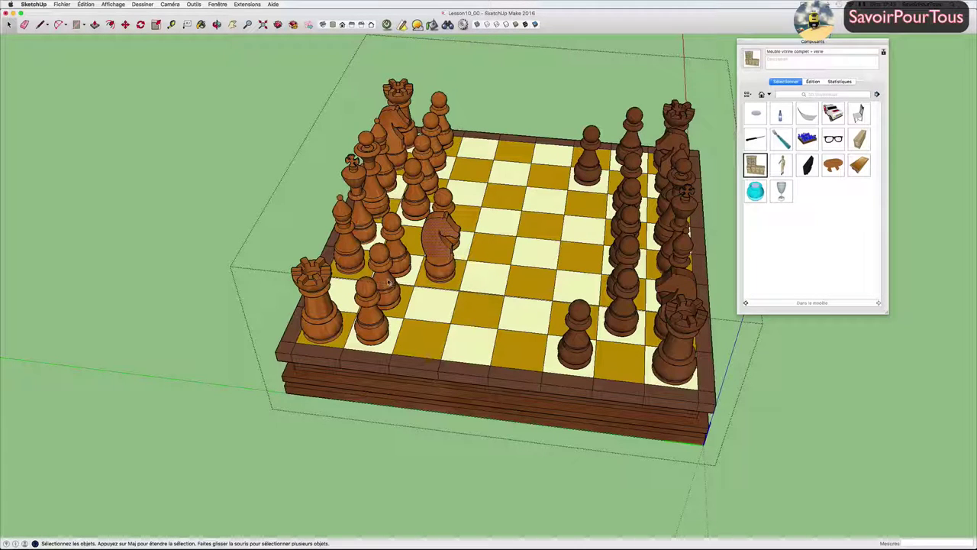
pyautogui.scroll(-2, 388, 281)
pyautogui.scroll(-2, 388, 281)
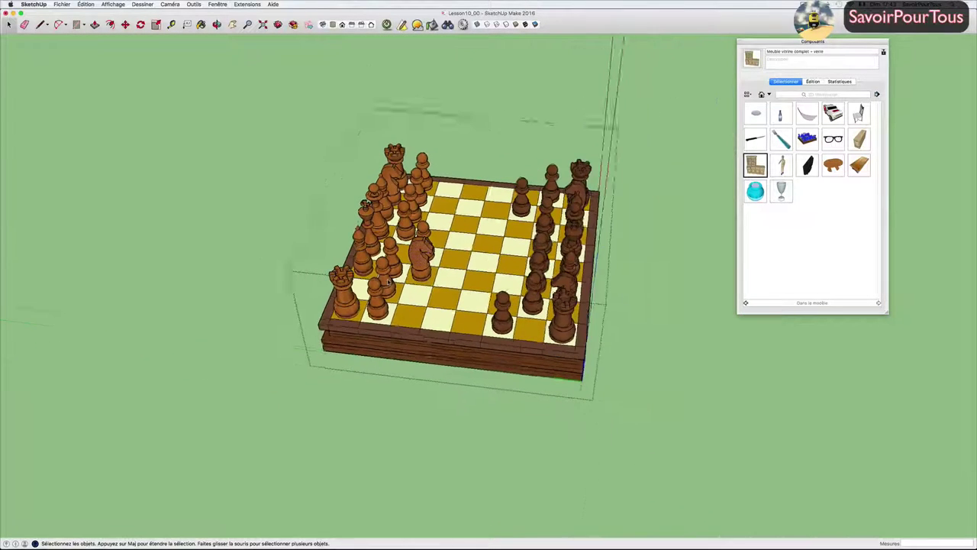
pyautogui.scroll(-2, 389, 282)
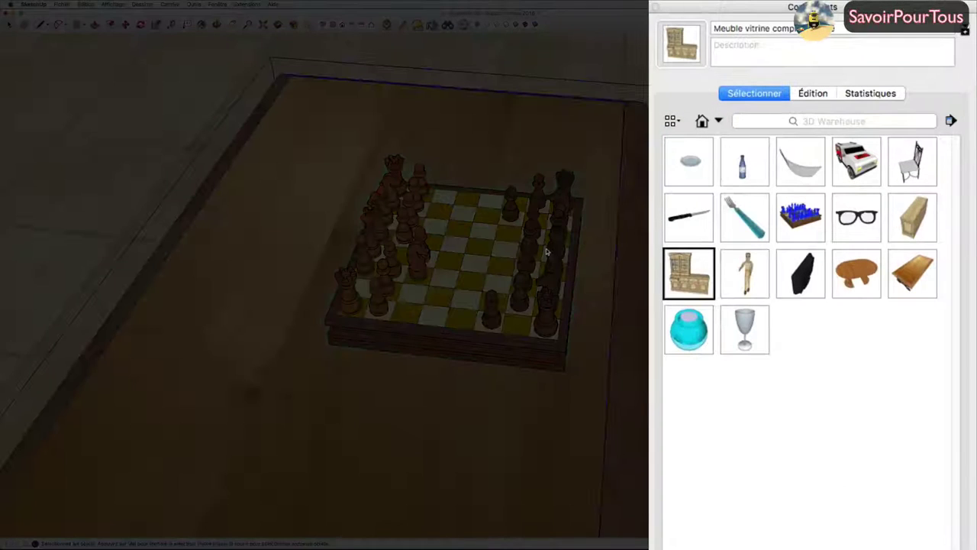
# - Open the context menu of the chess set component on the coffee table
pyautogui.rightClick(437, 200)
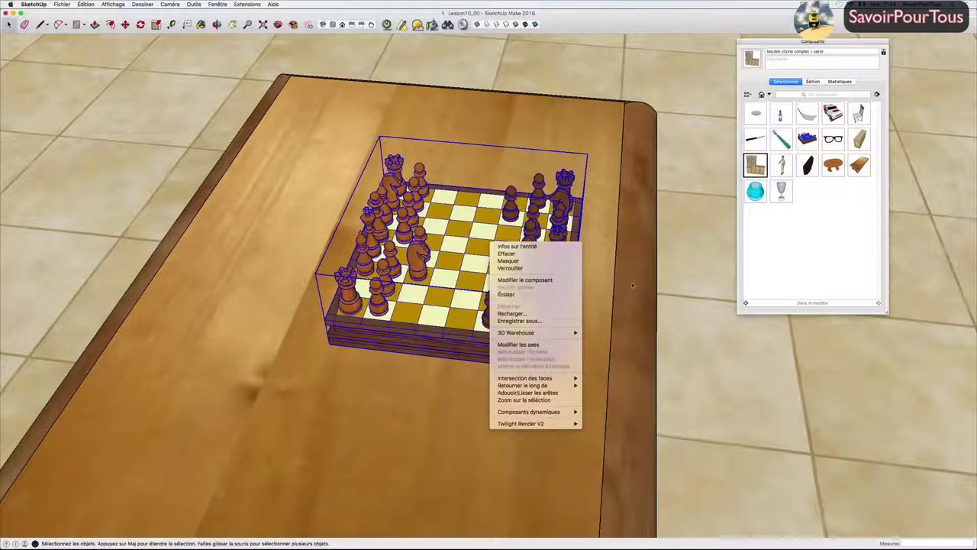
# - Orbit and walk from the coffee table to the dining table, then right-click the front plate
pyautogui.press('Escape')
pyautogui.moveTo(507, 295); pyautogui.dragTo(534, 290, button='middle')
pyautogui.moveTo(530, 298); pyautogui.dragTo(529, 312)
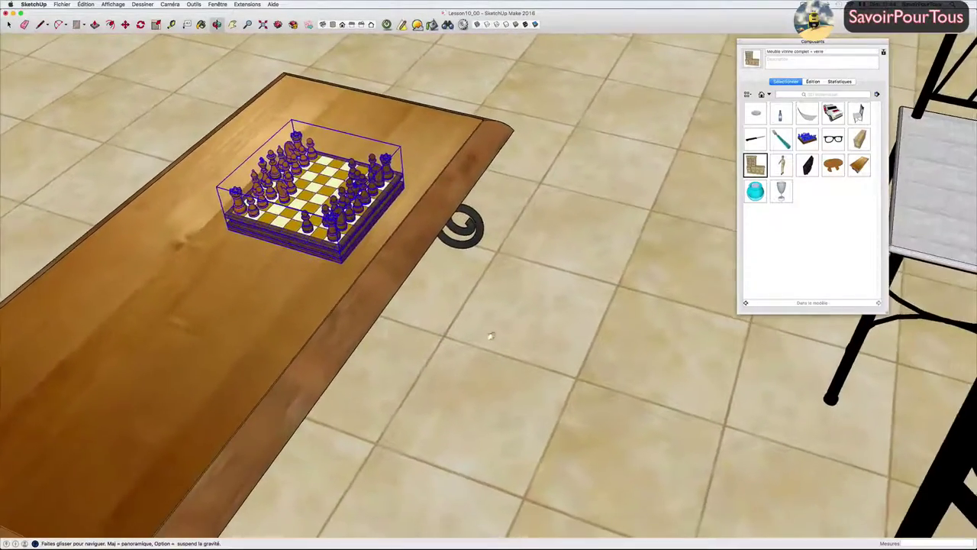
pyautogui.moveTo(530, 312)
pyautogui.mouseDown()
pyautogui.moveTo(492, 319)
pyautogui.moveTo(460, 275)
pyautogui.moveTo(426, 284)
pyautogui.mouseUp()
pyautogui.press('space')
pyautogui.press('space')
pyautogui.rightClick(429, 276)
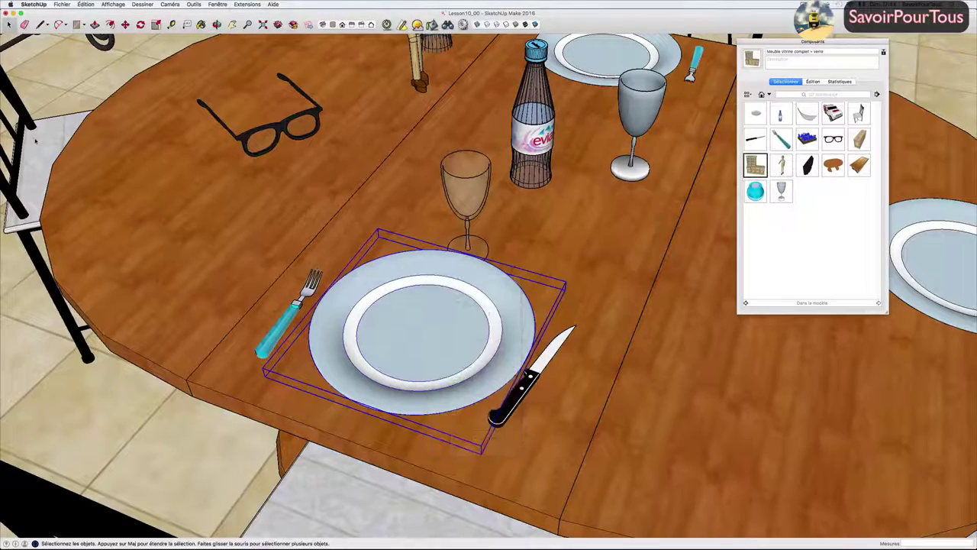
pyautogui.click(33, 138)
pyautogui.rightClick(34, 139)
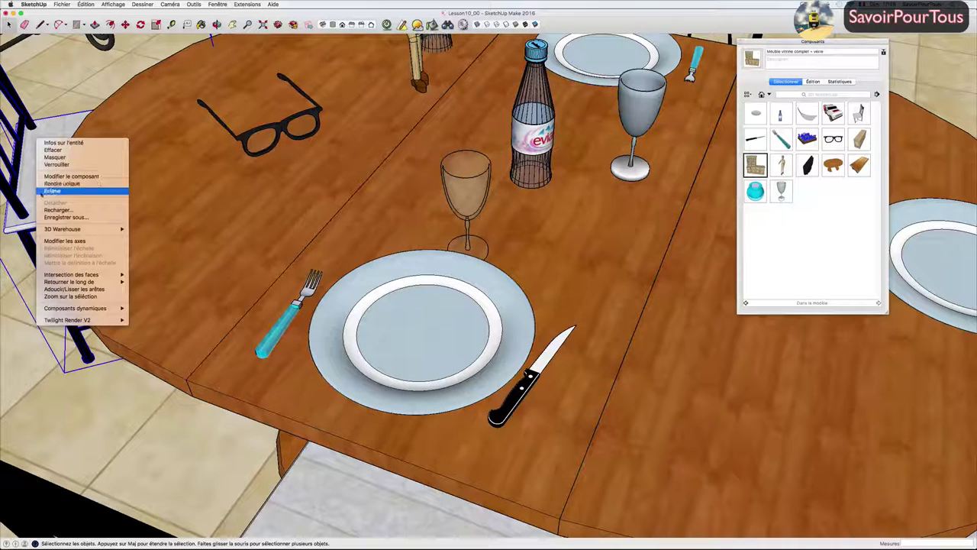
pyautogui.click(47, 191)
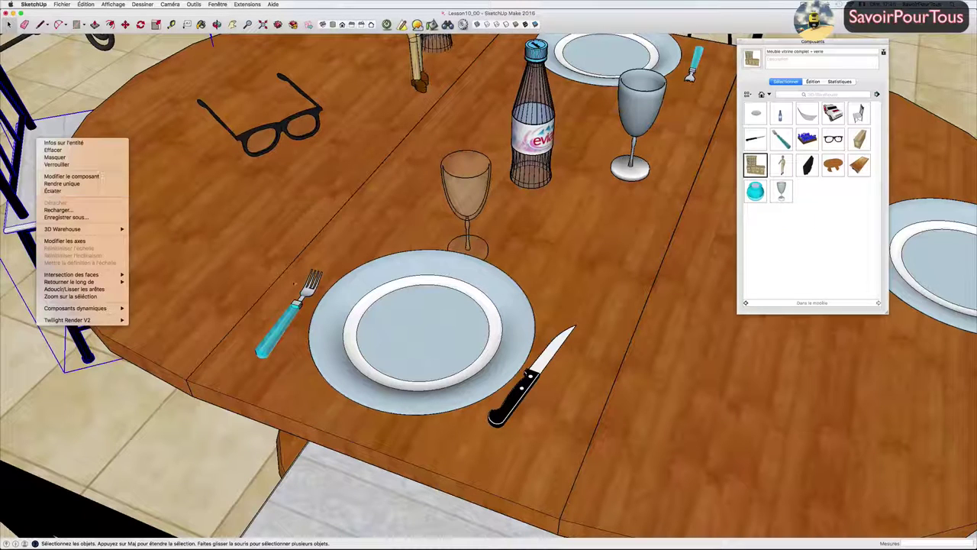
pyautogui.click(405, 300)
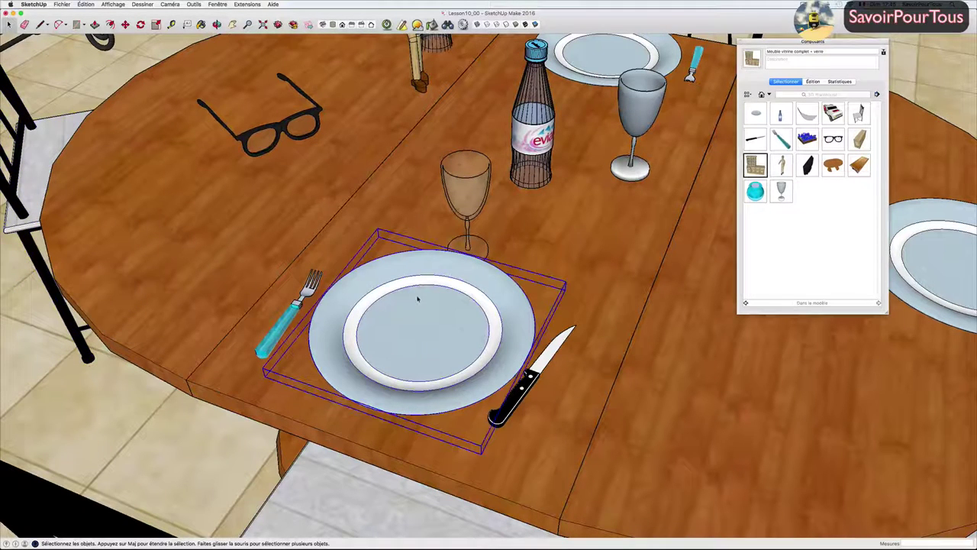
pyautogui.rightClick(418, 299)
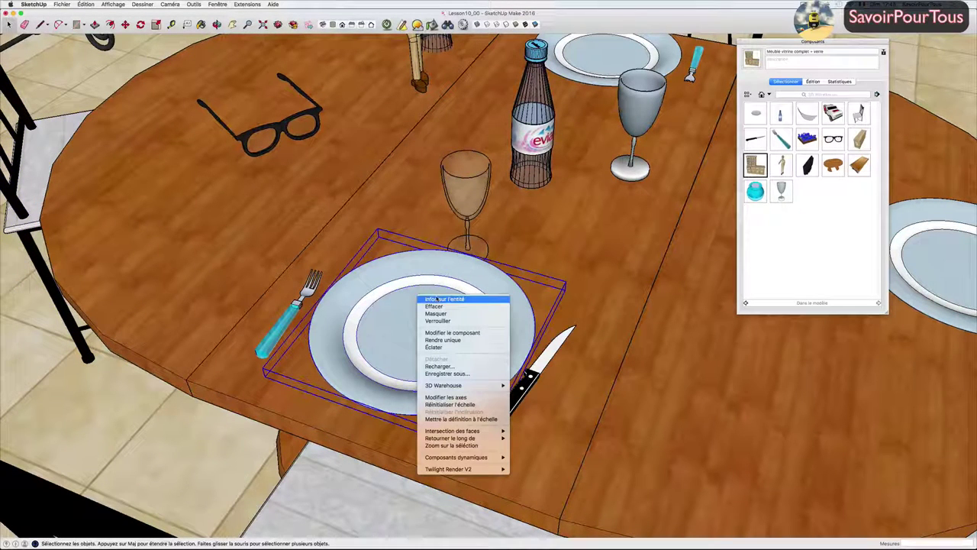
pyautogui.click(439, 367)
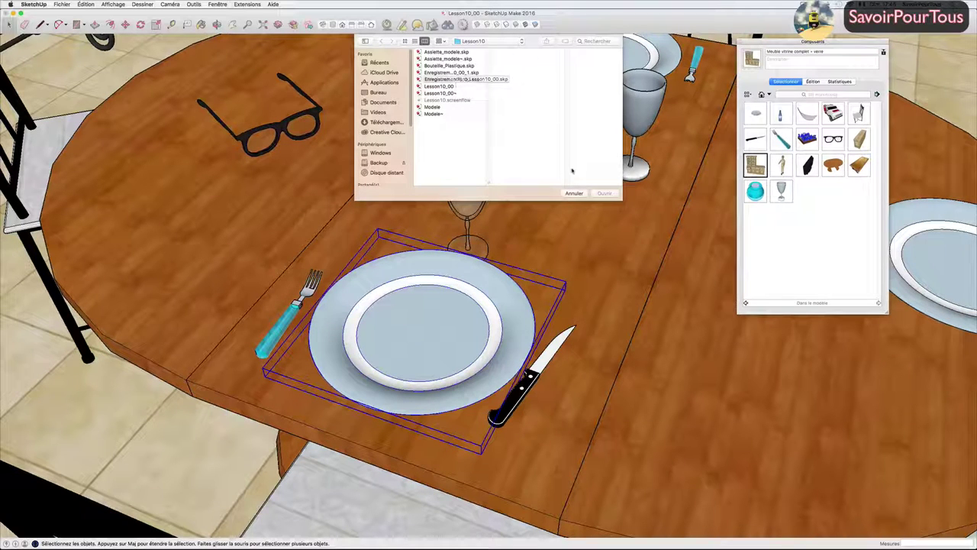
pyautogui.click(570, 193)
pyautogui.scroll(-3, 569, 193)
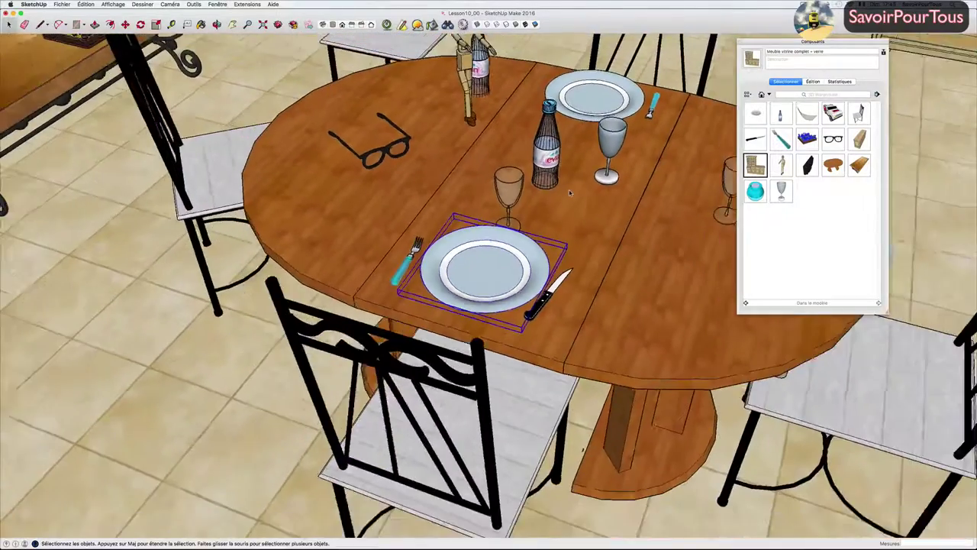
pyautogui.scroll(-2, 570, 193)
pyautogui.scroll(-2, 569, 193)
pyautogui.scroll(-1, 569, 193)
pyautogui.moveTo(569, 193); pyautogui.dragTo(690, 153, button='middle')
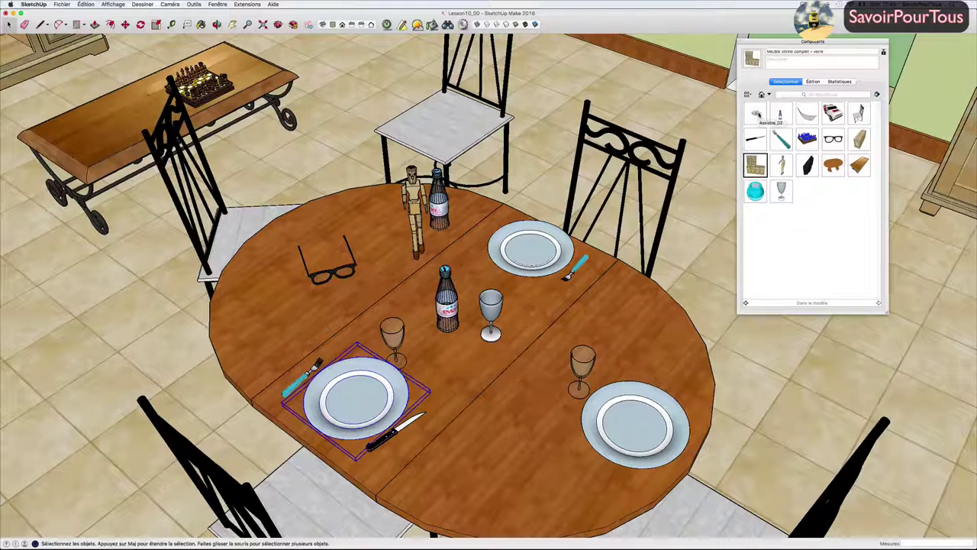
# - Pick the Assiette_02 plate from the components and place a copy in the scene
pyautogui.click(756, 113)
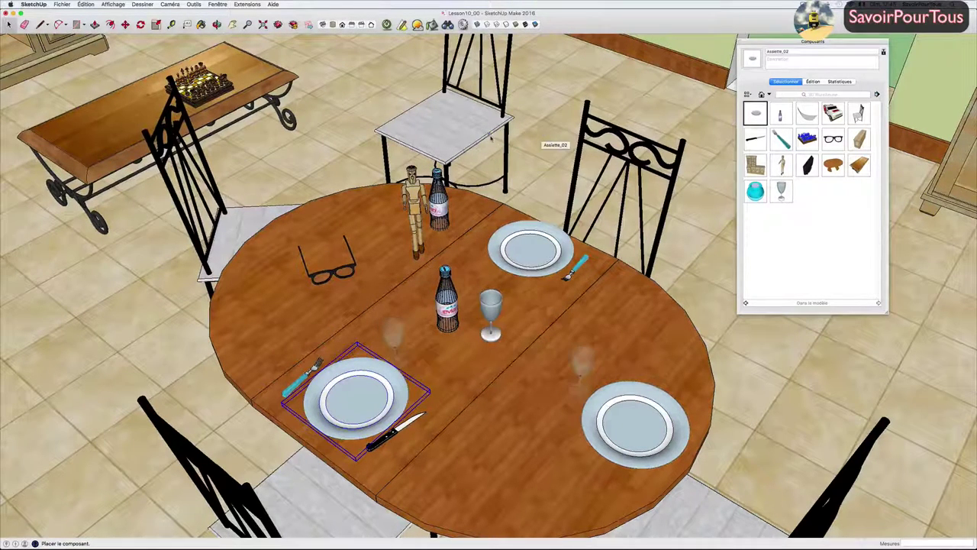
pyautogui.scroll(-2, 491, 135)
pyautogui.scroll(-3, 491, 135)
pyautogui.scroll(-3, 491, 135)
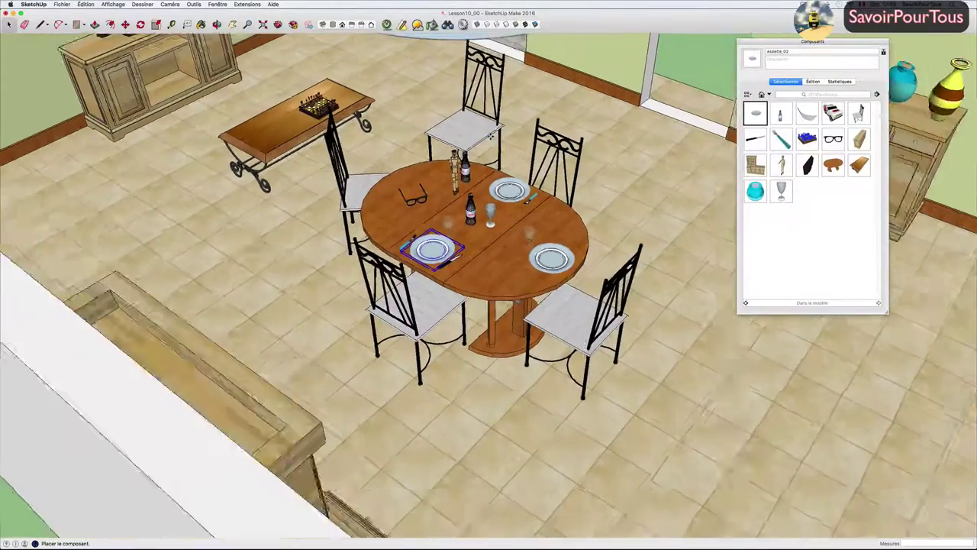
pyautogui.moveTo(507, 127); pyautogui.dragTo(511, 195, button='middle')
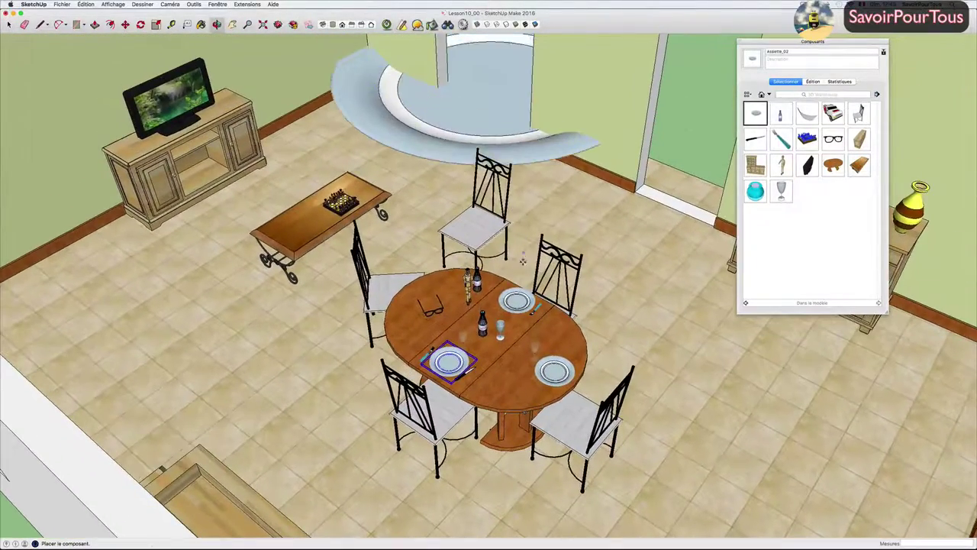
pyautogui.moveTo(458, 84); pyautogui.dragTo(477, 148)
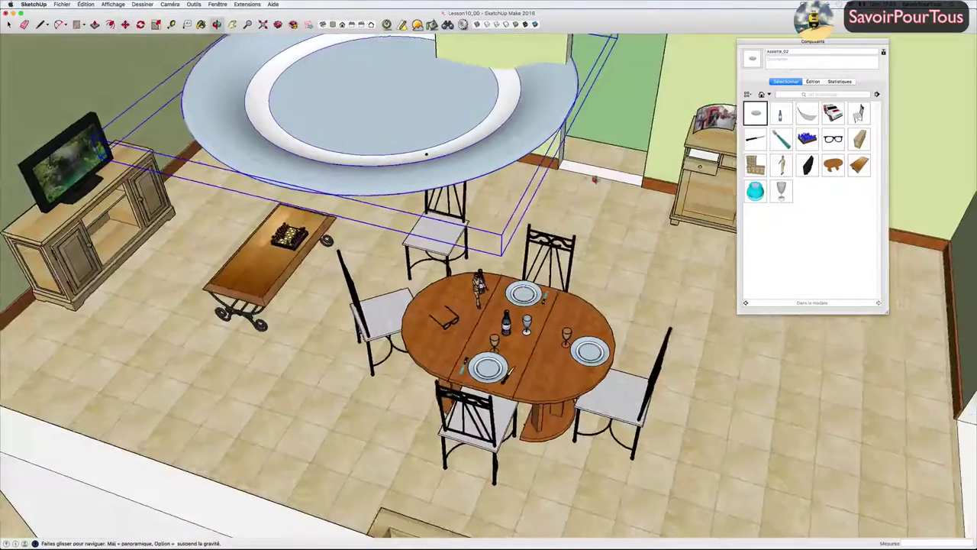
# - Orbit to the large round ceiling piece above the dining table and remove it
pyautogui.moveTo(563, 182); pyautogui.dragTo(590, 180, button='middle')
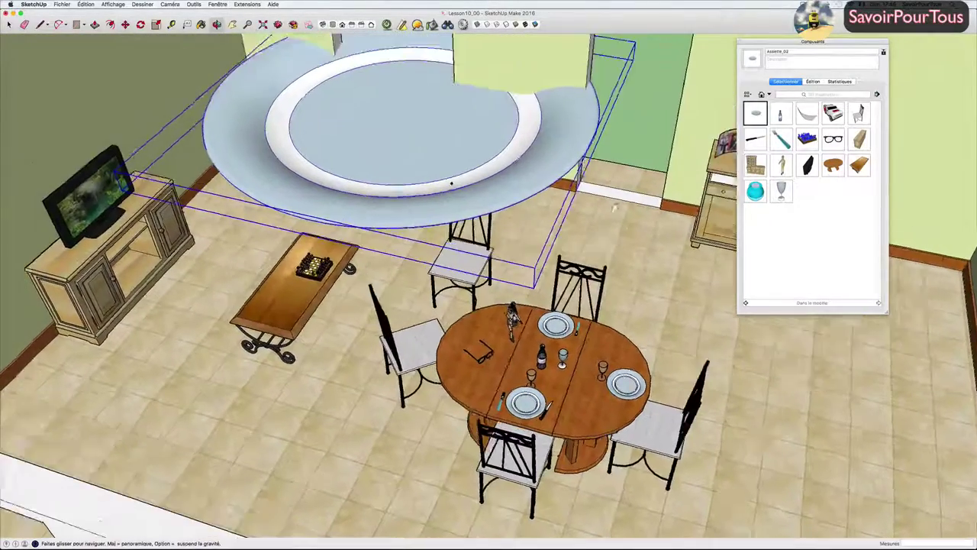
pyautogui.scroll(2, 594, 187)
pyautogui.scroll(2, 601, 208)
pyautogui.moveTo(605, 213)
pyautogui.mouseDown(button='middle')
pyautogui.moveTo(535, 145)
pyautogui.moveTo(497, 252)
pyautogui.mouseUp(button='middle')
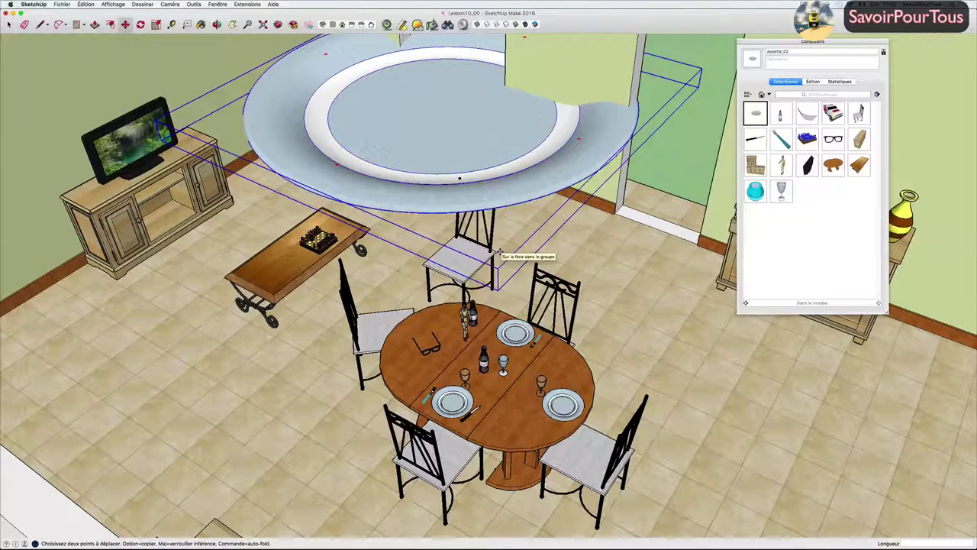
pyautogui.press('Escape')
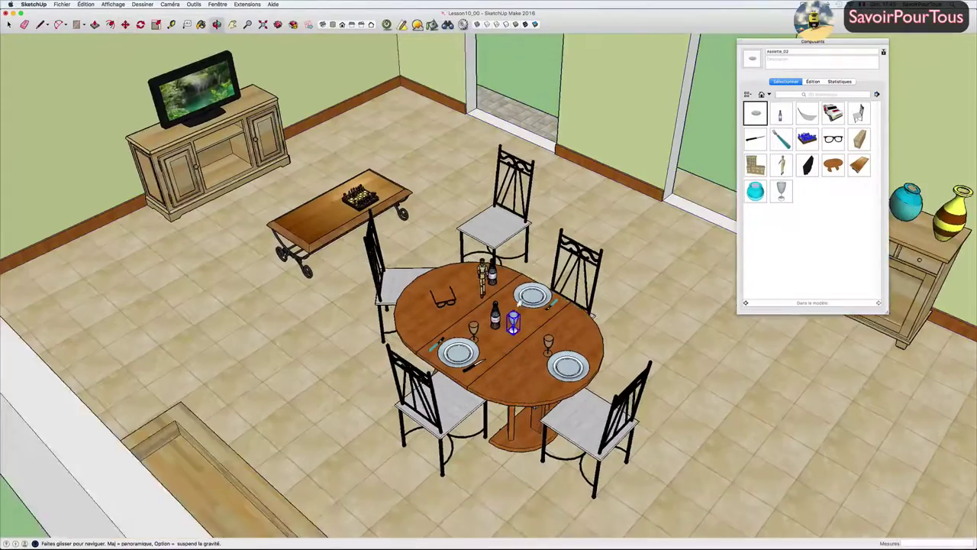
# - Zoom to the table and apply Mettre la définition à l'échelle to the front plate
pyautogui.moveTo(534, 343); pyautogui.dragTo(489, 305, button='middle')
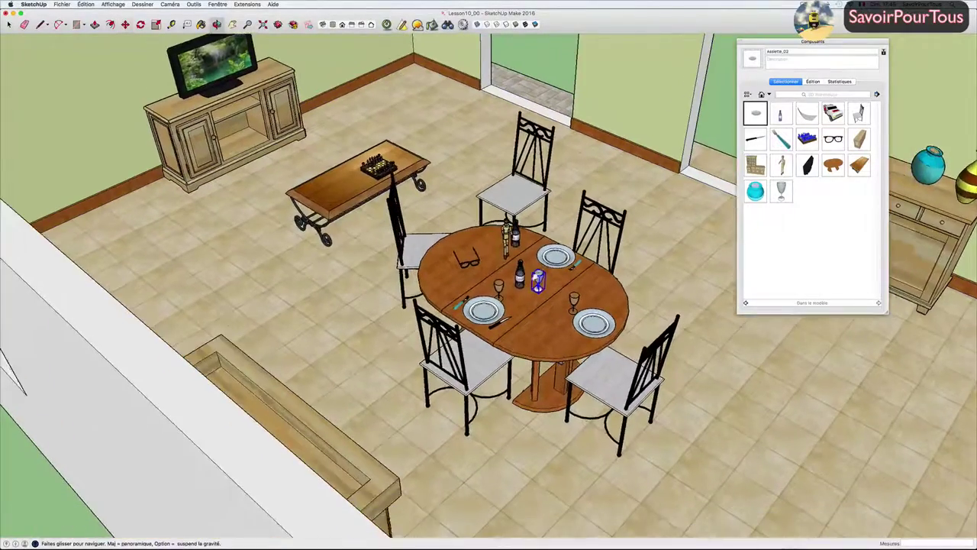
pyautogui.scroll(1, 506, 283)
pyautogui.scroll(2, 506, 282)
pyautogui.scroll(2, 505, 282)
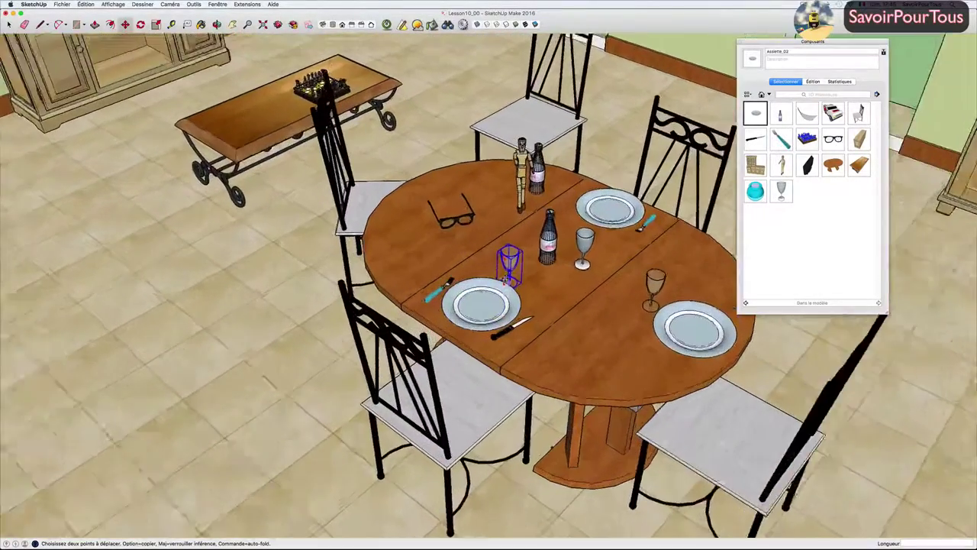
pyautogui.scroll(2, 506, 281)
pyautogui.scroll(2, 505, 281)
pyautogui.press('space')
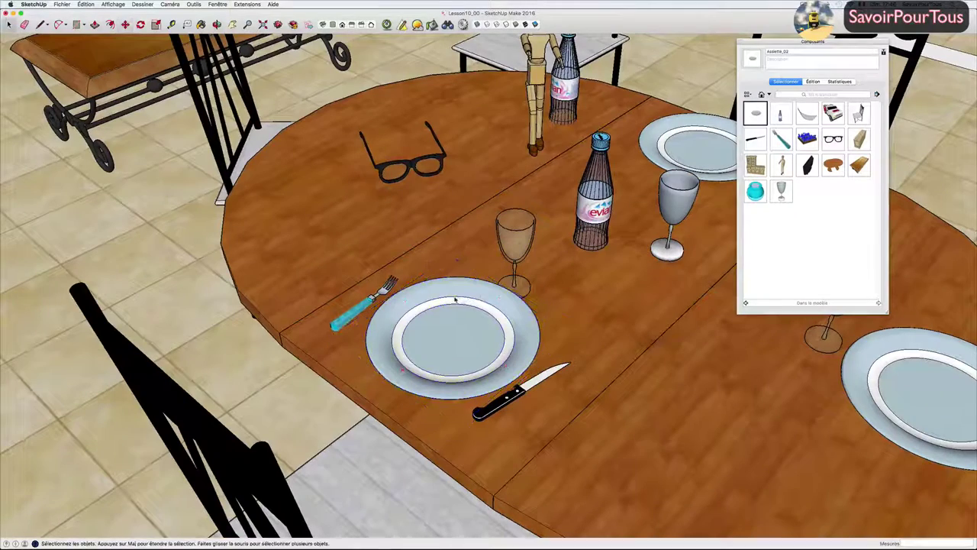
pyautogui.rightClick(452, 289)
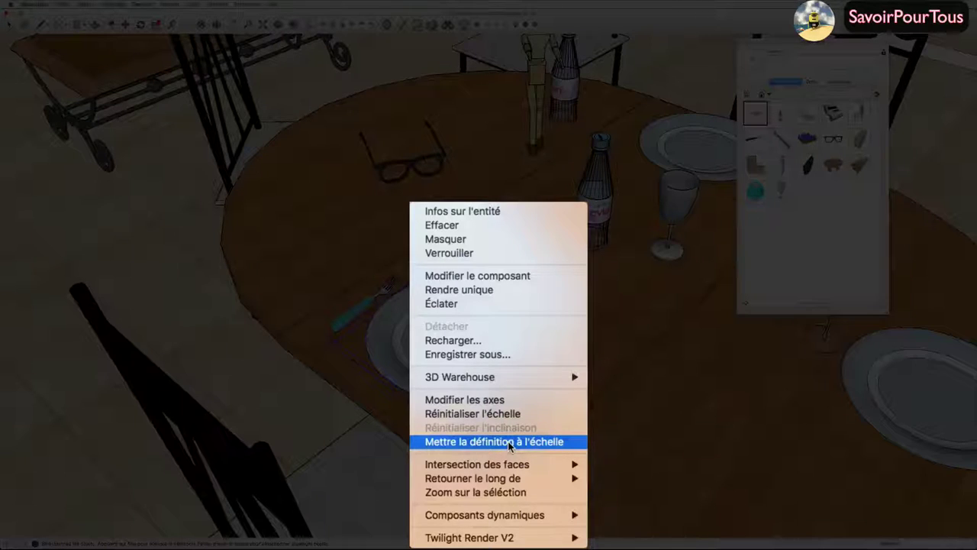
pyautogui.click(509, 443)
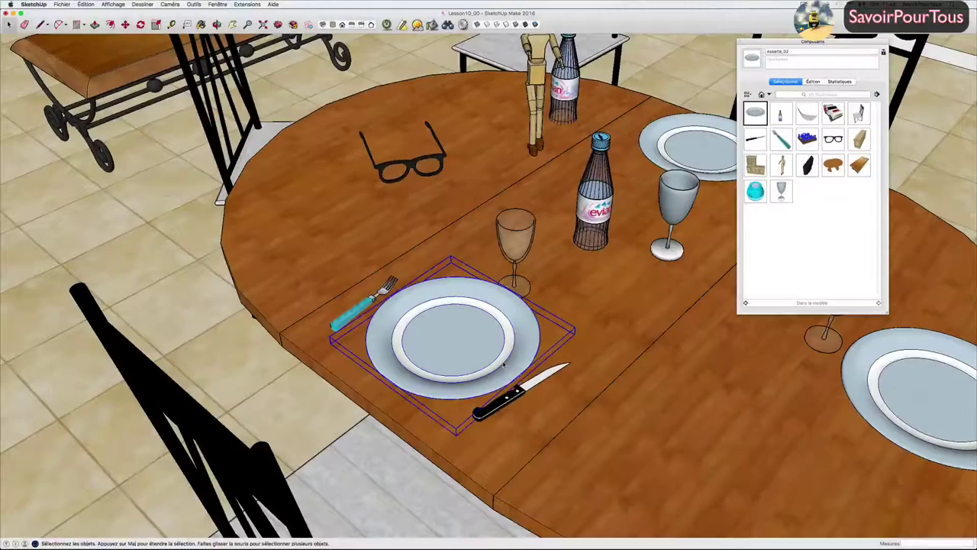
# - Tilt the view over the table and start placing another copy of the plate
pyautogui.moveTo(501, 365); pyautogui.dragTo(589, 374, button='middle')
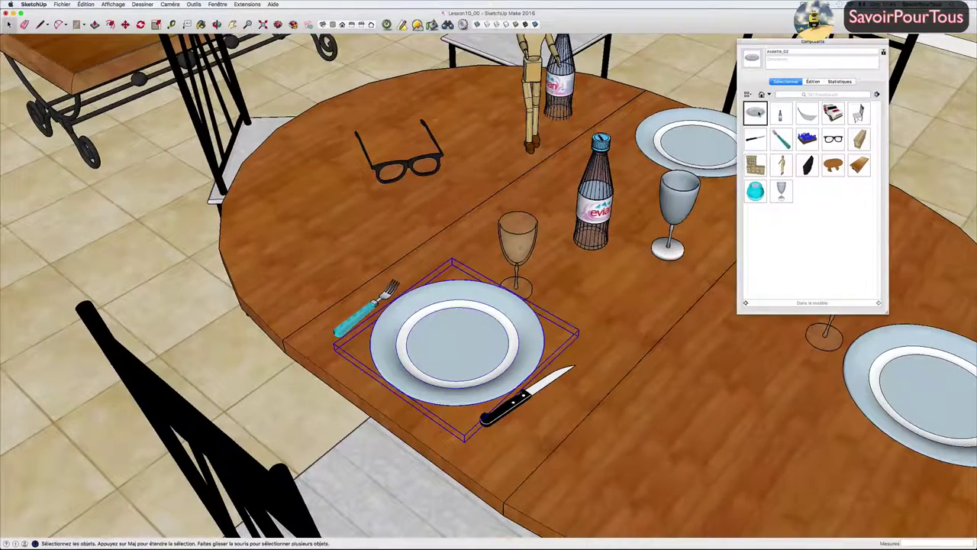
pyautogui.click(754, 113)
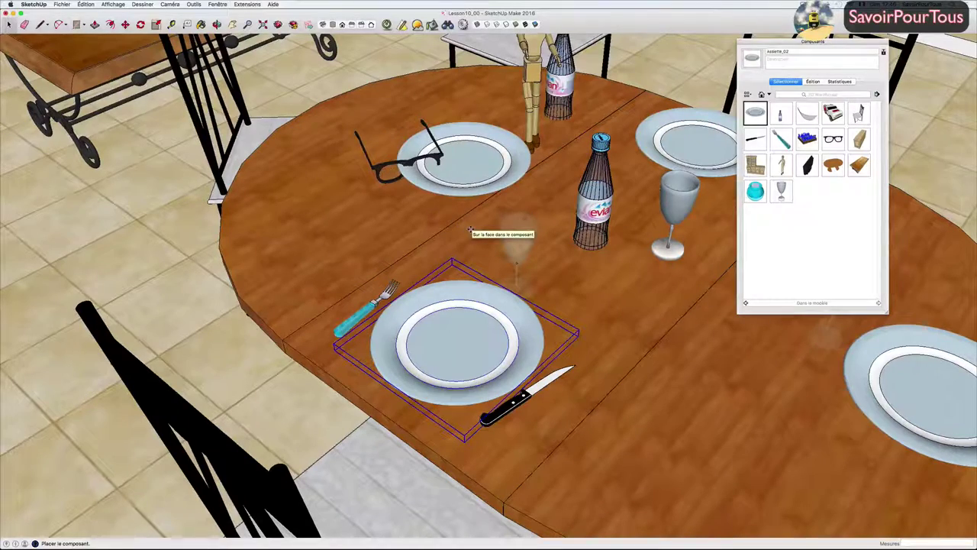
pyautogui.moveTo(471, 229)
pyautogui.mouseDown(button='middle')
pyautogui.moveTo(537, 192)
pyautogui.moveTo(487, 197)
pyautogui.mouseUp(button='middle')
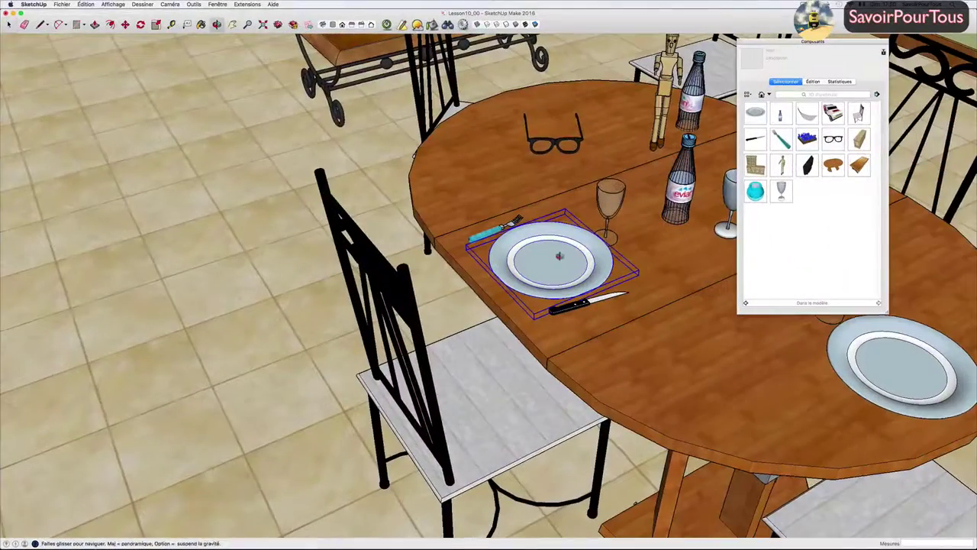
# - Reload the plate component from Assiette_modele.skp so every table plate turns olive green
pyautogui.rightClick(561, 244)
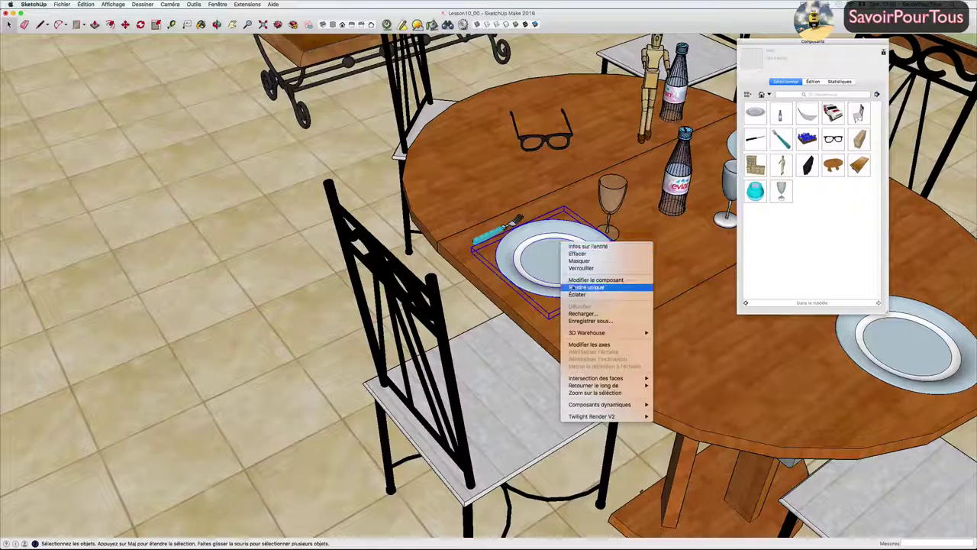
pyautogui.click(561, 271)
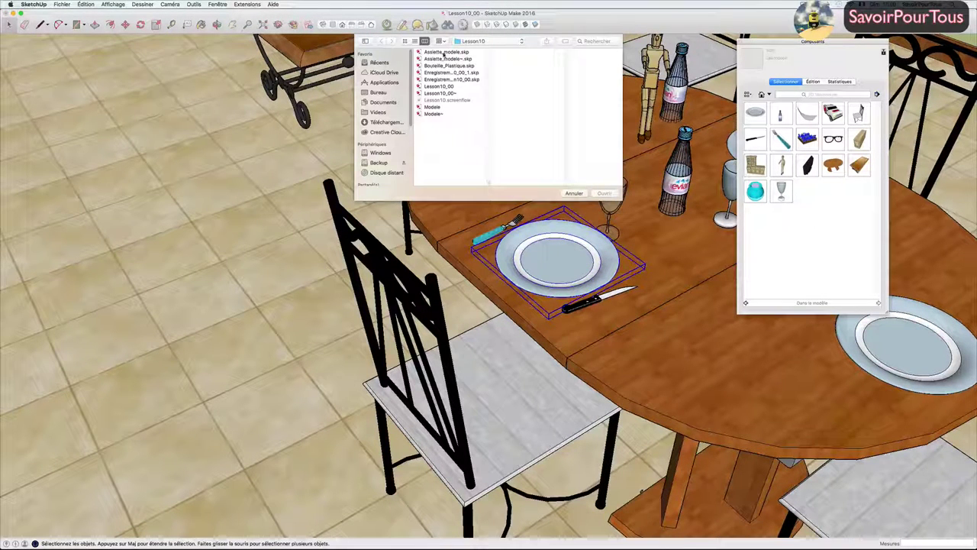
pyautogui.click(445, 52)
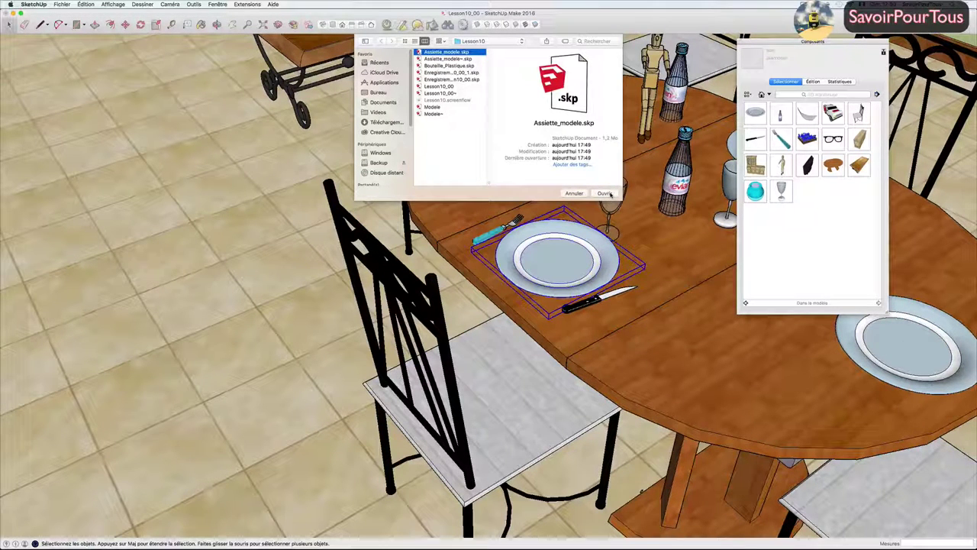
pyautogui.click(604, 193)
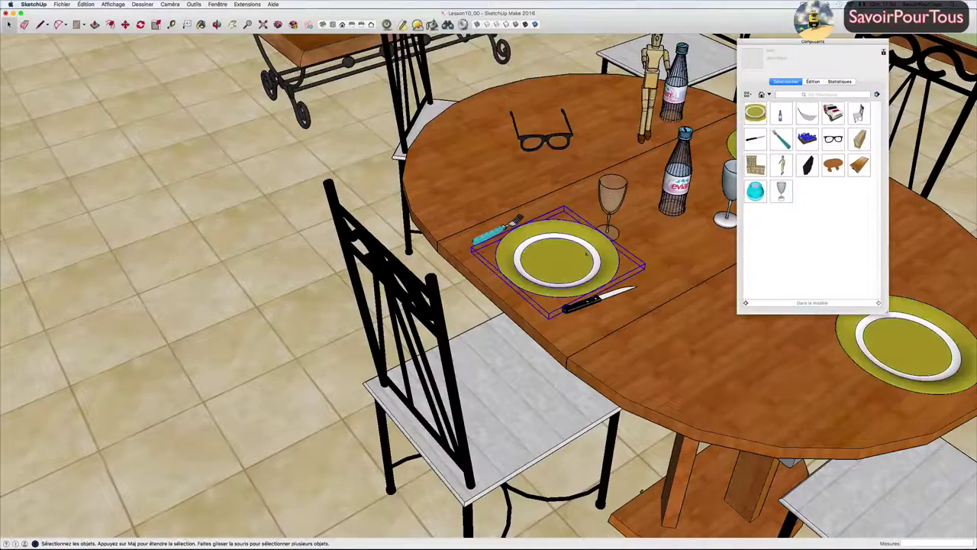
pyautogui.moveTo(610, 198); pyautogui.dragTo(682, 273, button='middle')
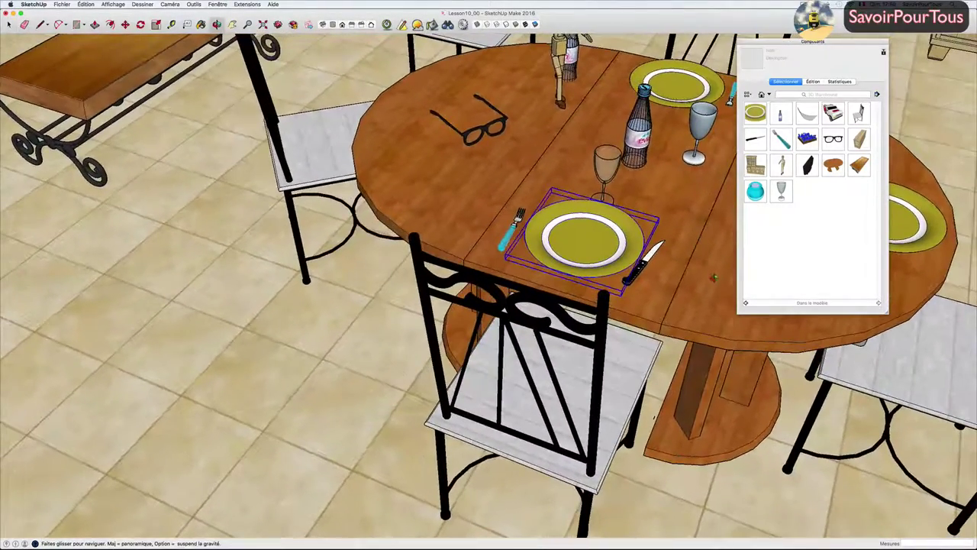
pyautogui.moveTo(691, 228)
pyautogui.mouseDown(button='middle')
pyautogui.moveTo(679, 244)
pyautogui.moveTo(582, 260)
pyautogui.moveTo(611, 245)
pyautogui.mouseUp(button='middle')
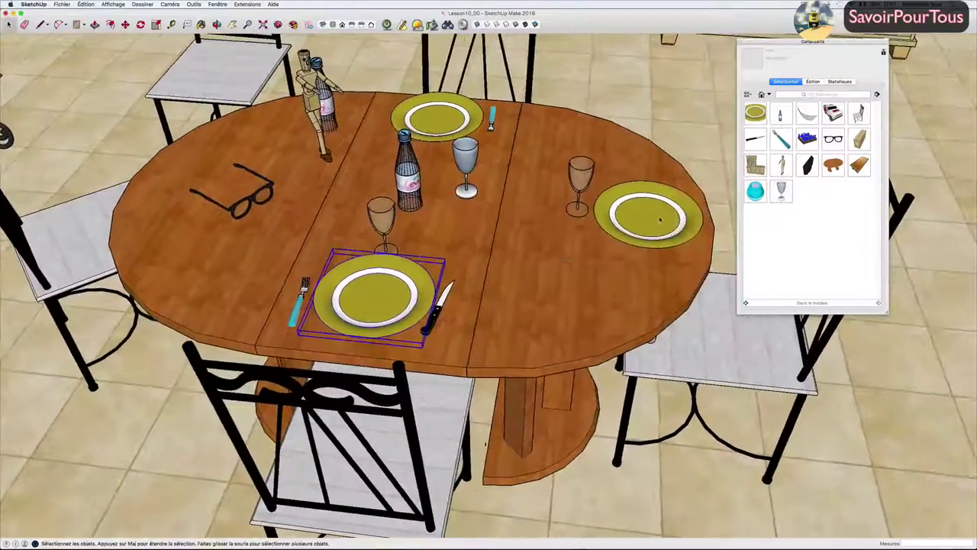
pyautogui.scroll(5, 654, 219)
pyautogui.scroll(-5, 654, 219)
pyautogui.moveTo(654, 220)
pyautogui.mouseDown(button='middle')
pyautogui.moveTo(533, 254)
pyautogui.moveTo(437, 261)
pyautogui.moveTo(474, 261)
pyautogui.mouseUp(button='middle')
pyautogui.scroll(-3, 483, 261)
pyautogui.scroll(-5, 483, 261)
pyautogui.scroll(3, 437, 261)
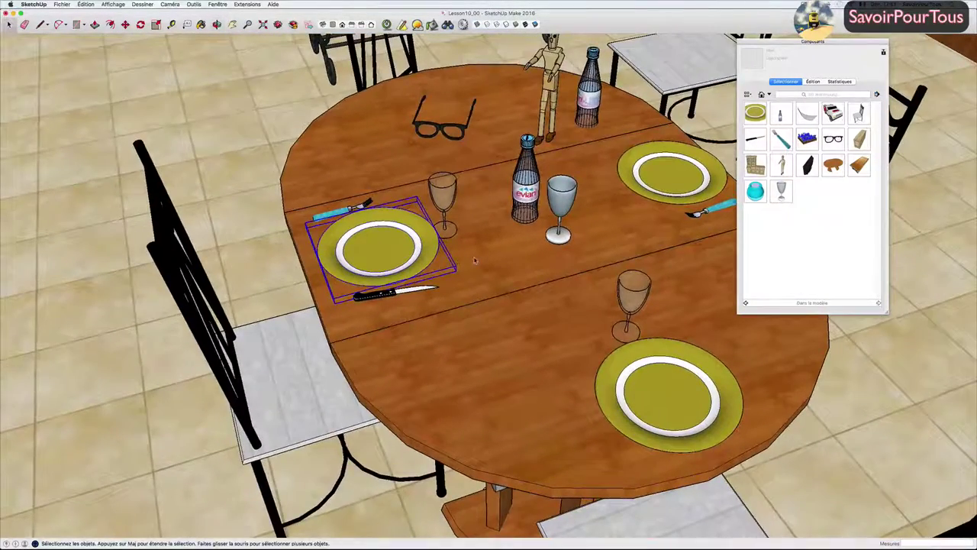
pyautogui.scroll(-3, 474, 261)
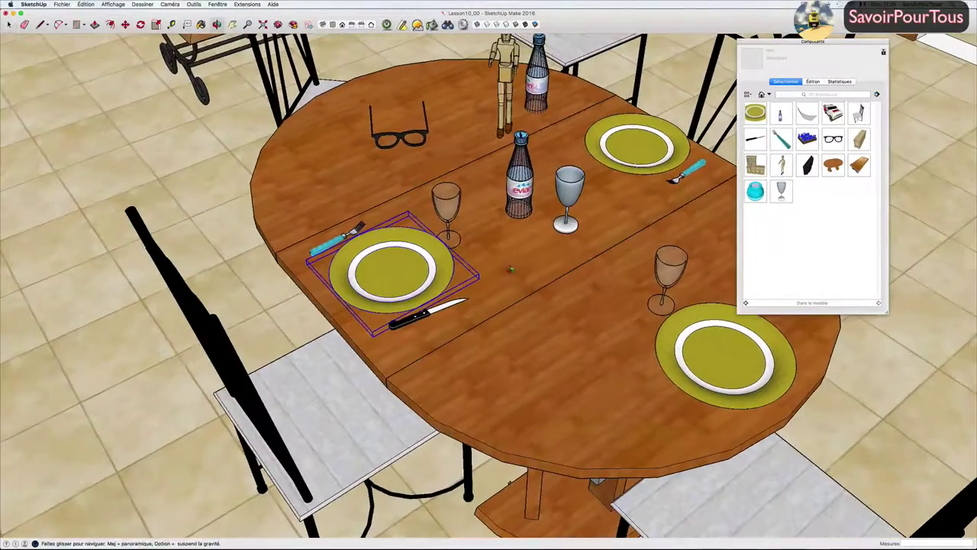
pyautogui.moveTo(474, 261); pyautogui.dragTo(460, 243, button='middle')
pyautogui.scroll(3, 481, 266)
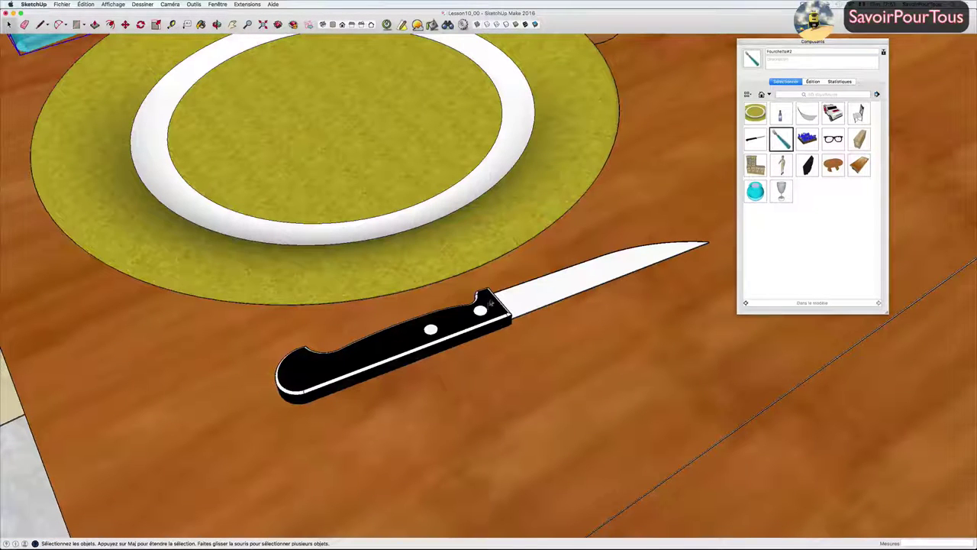
# - Open the knife beside the front plate for editing and inspect its blade group's entity info
pyautogui.click(489, 308)
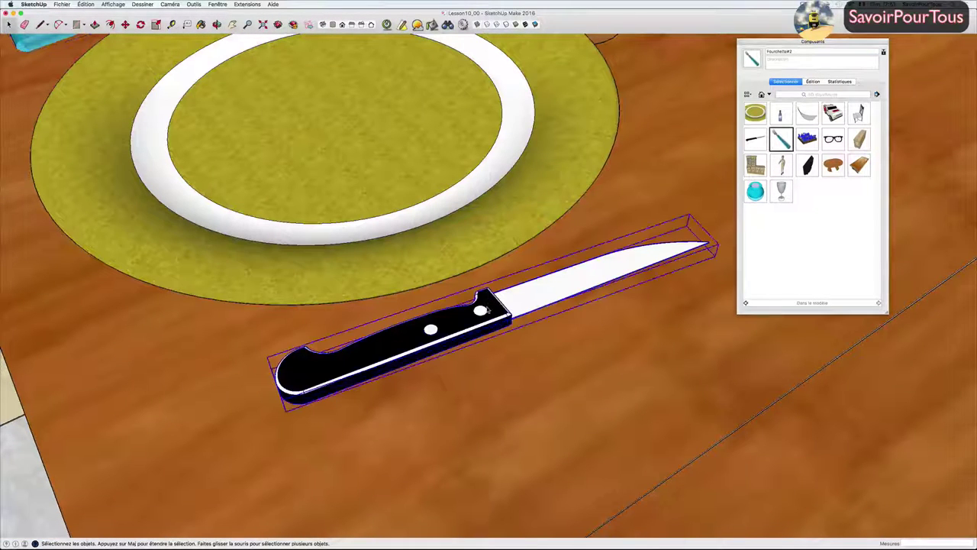
pyautogui.doubleClick(487, 309)
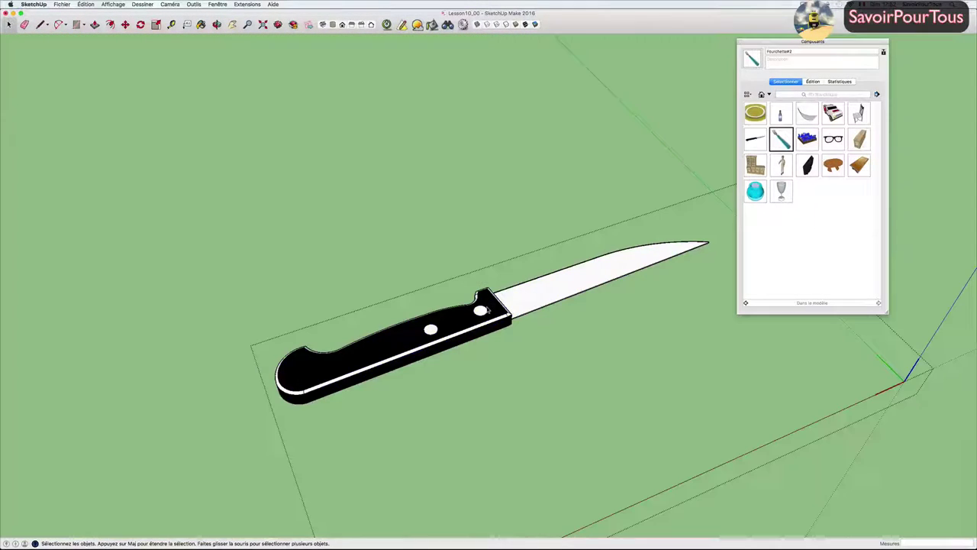
pyautogui.click(519, 300)
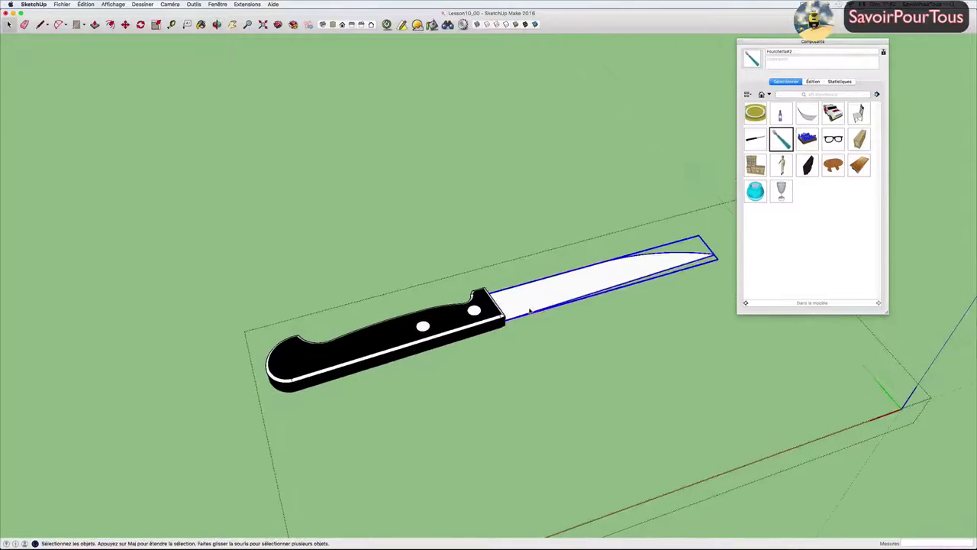
pyautogui.scroll(3, 529, 307)
pyautogui.rightClick(529, 307)
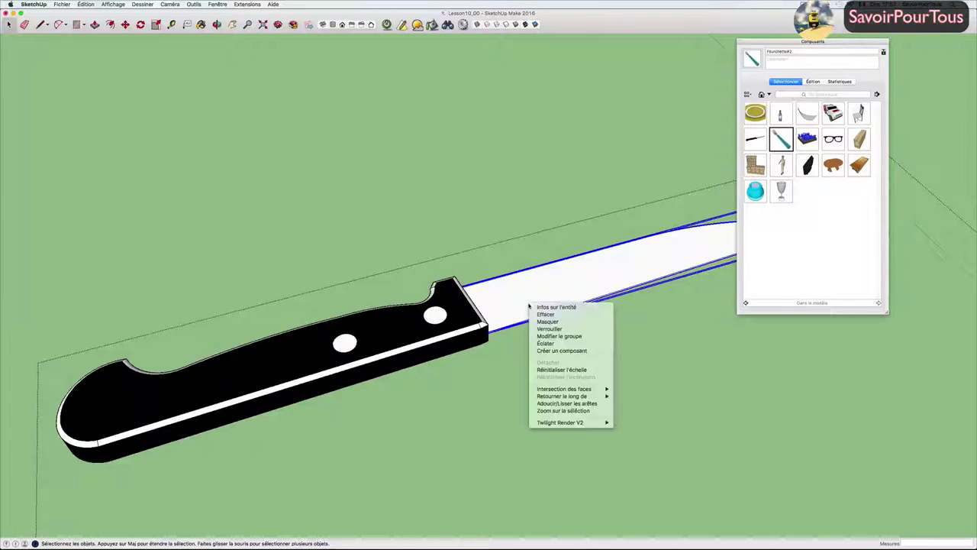
pyautogui.click(540, 306)
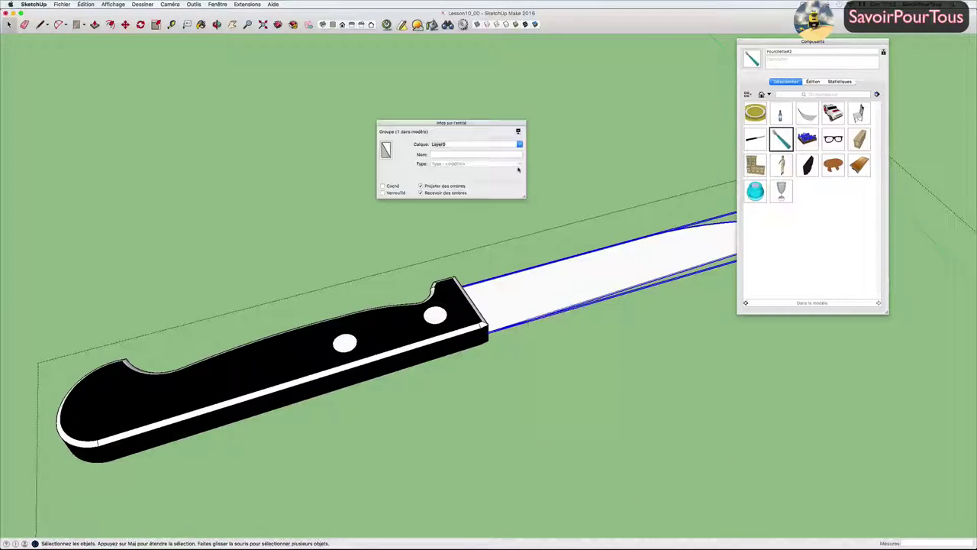
pyautogui.click(383, 126)
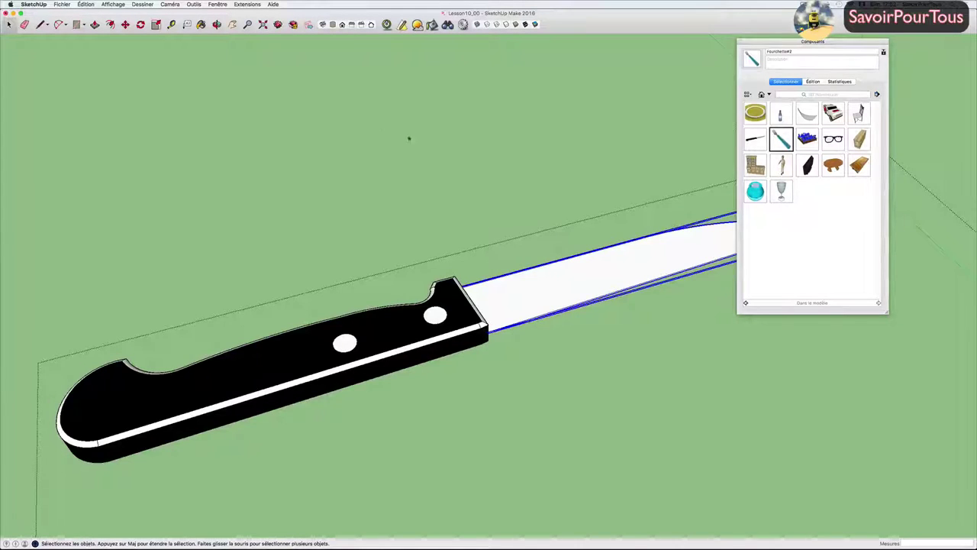
pyautogui.scroll(-5, 435, 157)
# - Exit, reopen the knife for editing, orbit around it, and select the blade group
pyautogui.click(425, 140)
pyautogui.scroll(3, 431, 145)
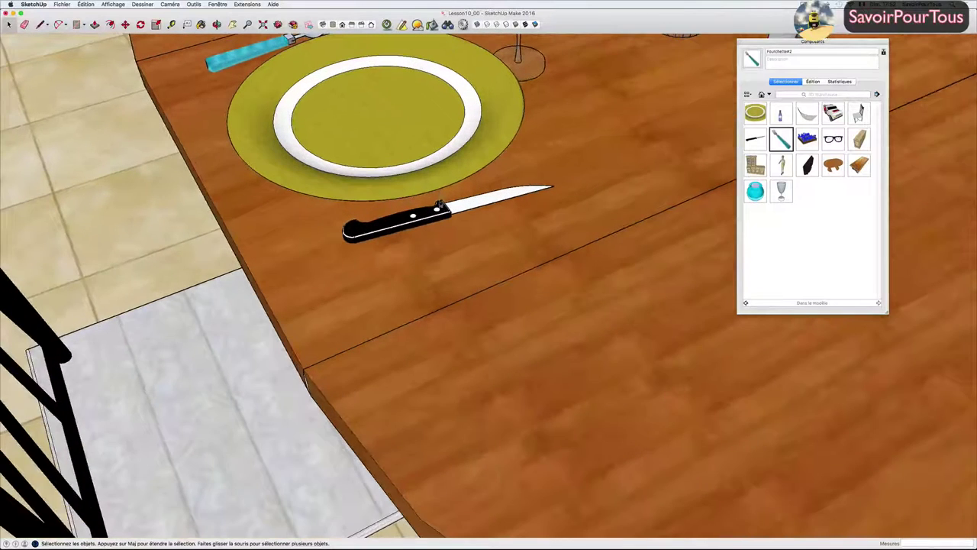
pyautogui.doubleClick(442, 207)
pyautogui.scroll(3, 454, 210)
pyautogui.scroll(3, 468, 211)
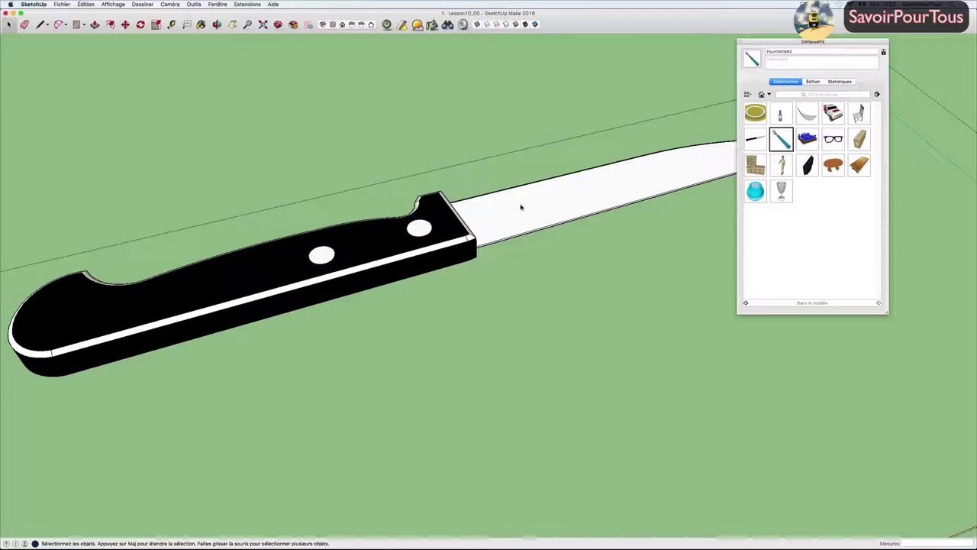
pyautogui.moveTo(519, 203)
pyautogui.mouseDown(button='middle')
pyautogui.moveTo(453, 221)
pyautogui.moveTo(475, 227)
pyautogui.moveTo(491, 216)
pyautogui.moveTo(344, 243)
pyautogui.mouseUp(button='middle')
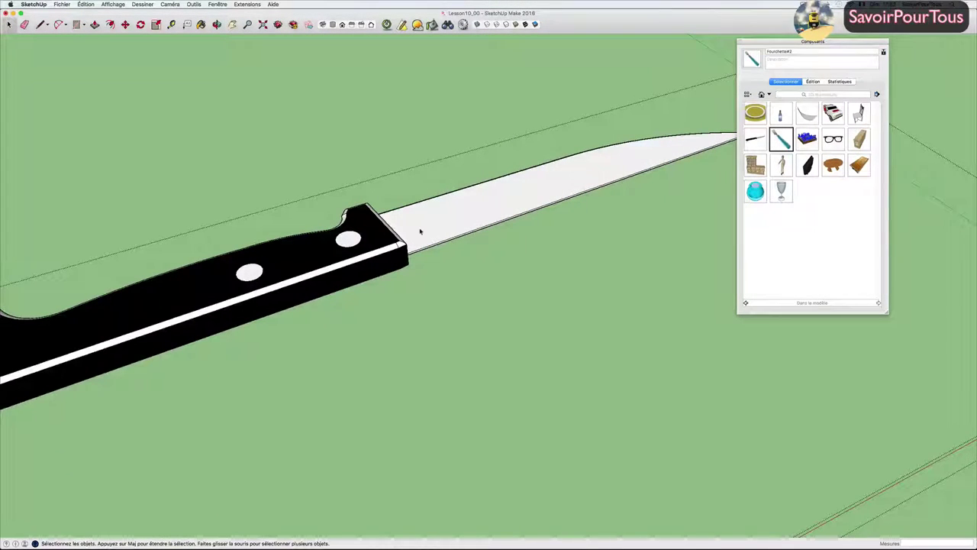
pyautogui.moveTo(428, 234)
pyautogui.mouseDown(button='middle')
pyautogui.moveTo(372, 225)
pyautogui.moveTo(451, 223)
pyautogui.moveTo(436, 233)
pyautogui.moveTo(478, 234)
pyautogui.moveTo(439, 234)
pyautogui.mouseUp(button='middle')
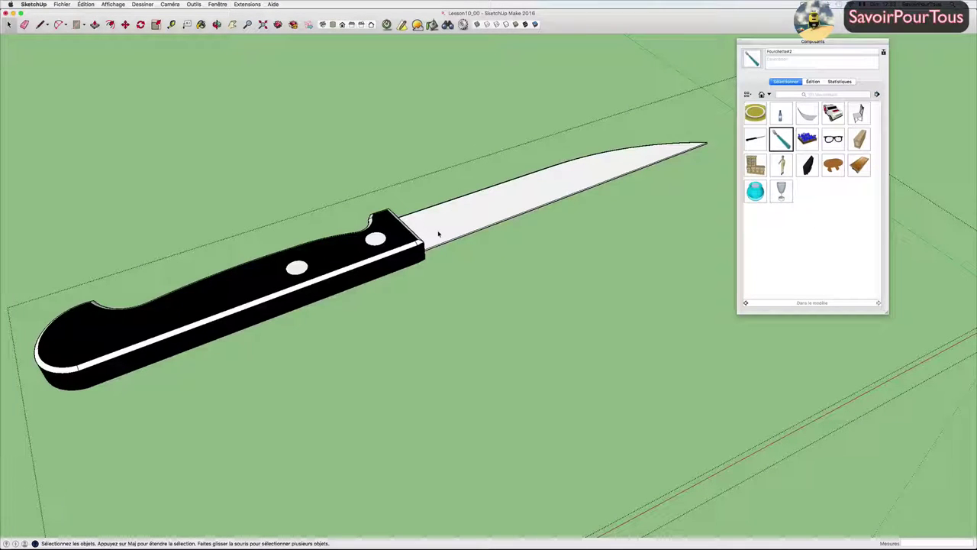
pyautogui.click(437, 228)
# - Explode the knife's blade group, select the knife, and show the Components collection options menu
pyautogui.rightClick(441, 223)
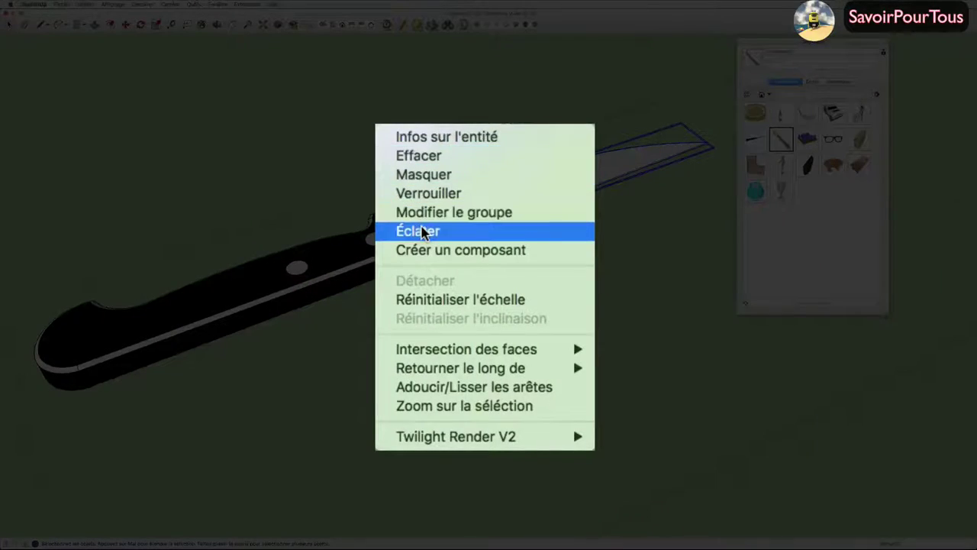
pyautogui.click(412, 230)
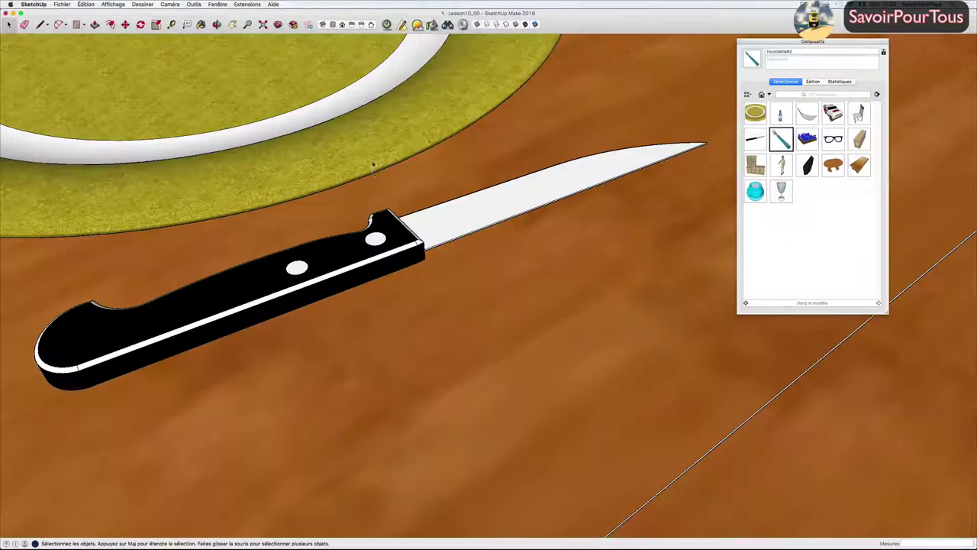
pyautogui.click(368, 239)
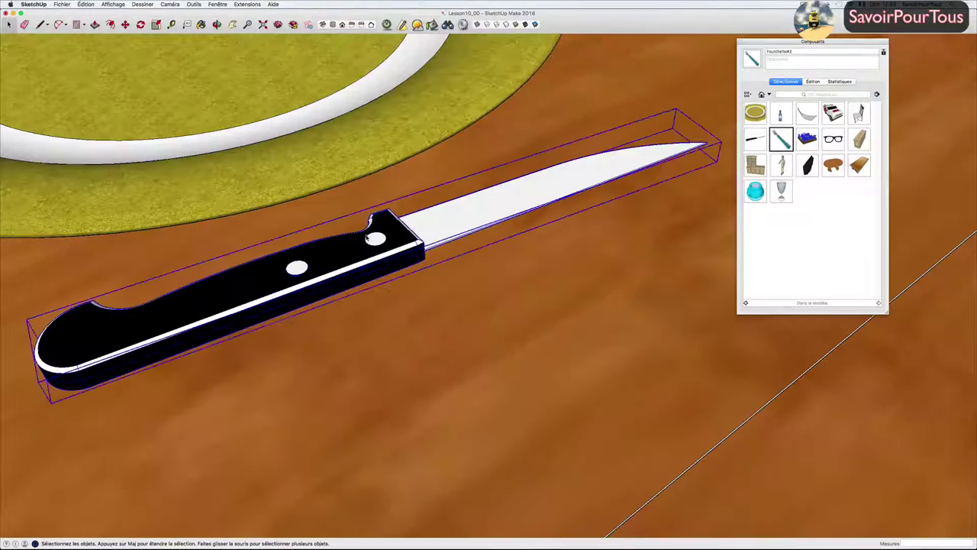
pyautogui.moveTo(367, 238)
pyautogui.mouseDown(button='middle')
pyautogui.moveTo(432, 243)
pyautogui.moveTo(450, 214)
pyautogui.mouseUp(button='middle')
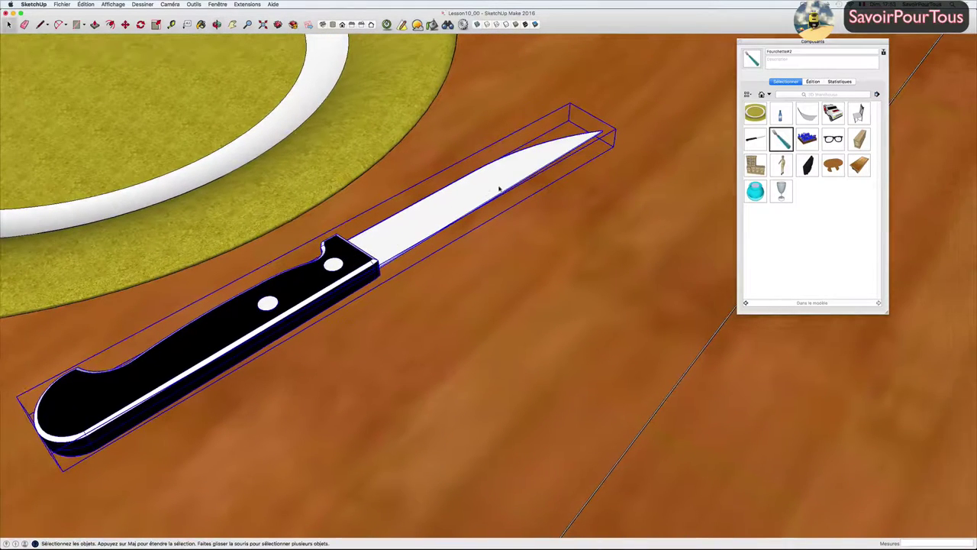
pyautogui.click(876, 93)
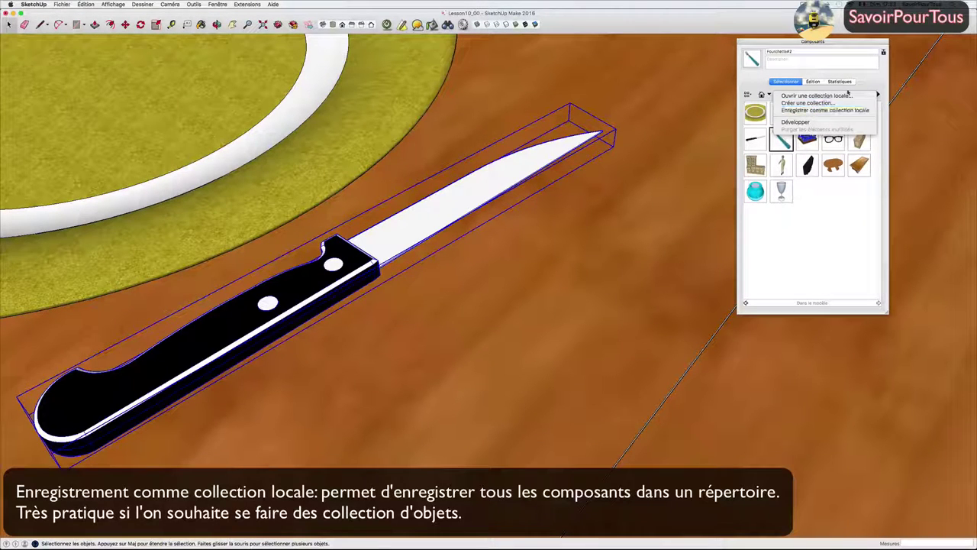
# - Browse Composants > Échantillon de composants and pick the standing woman figure
pyautogui.click(867, 88)
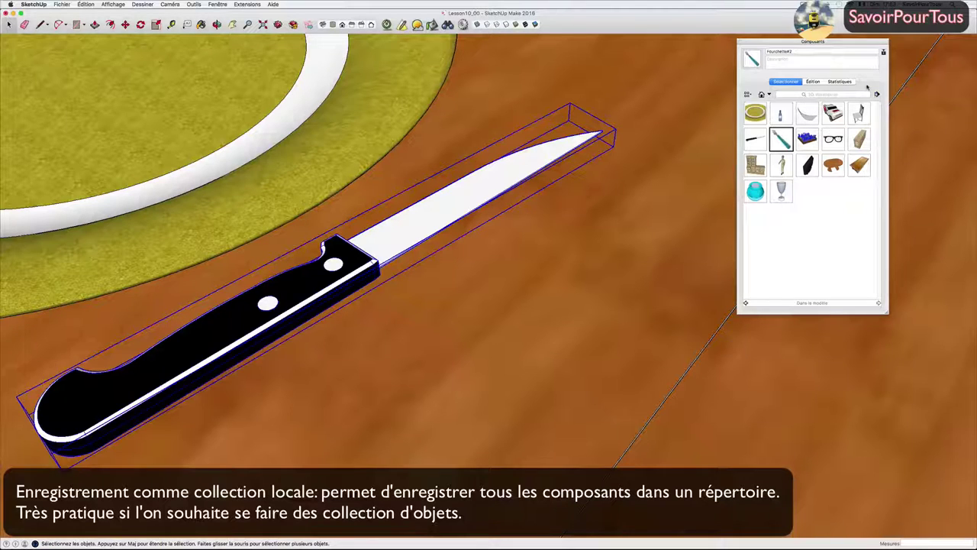
pyautogui.click(770, 95)
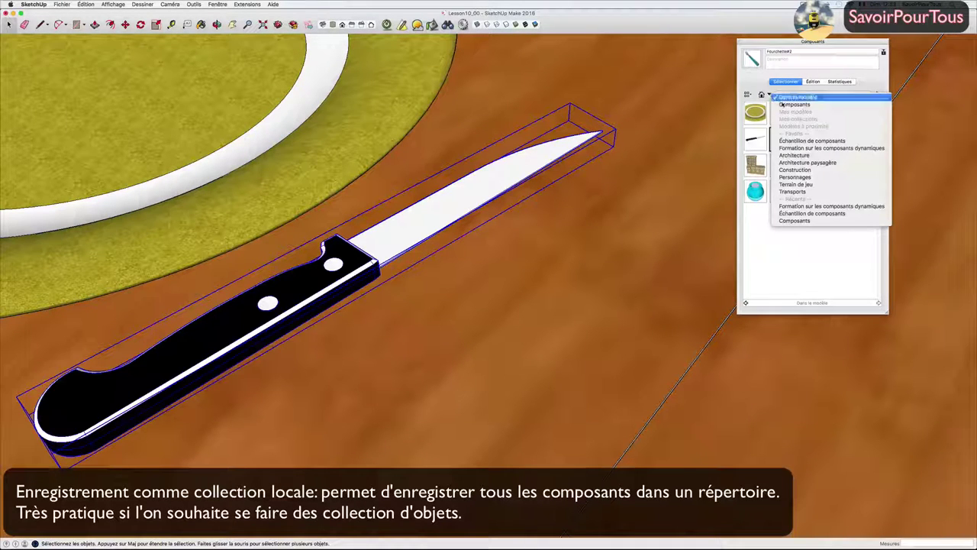
pyautogui.click(785, 105)
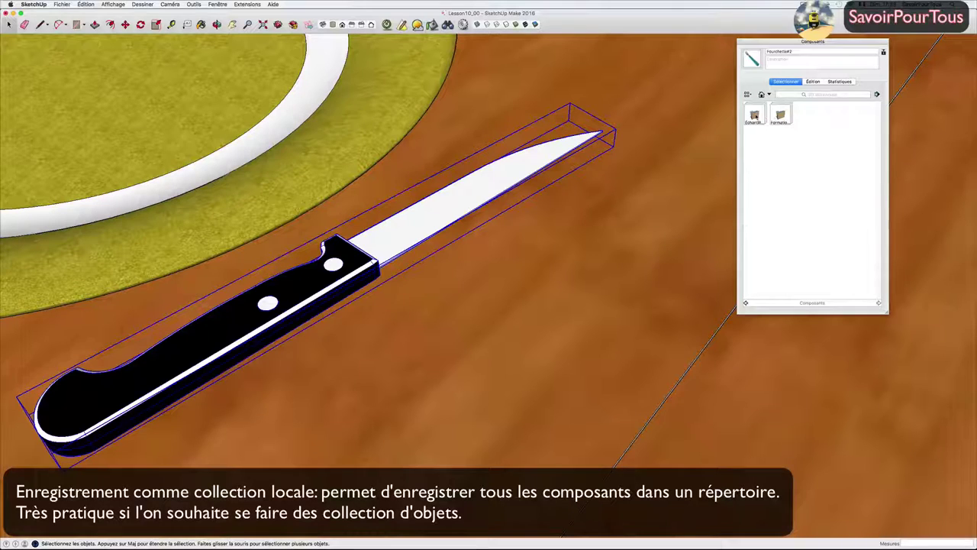
pyautogui.click(755, 114)
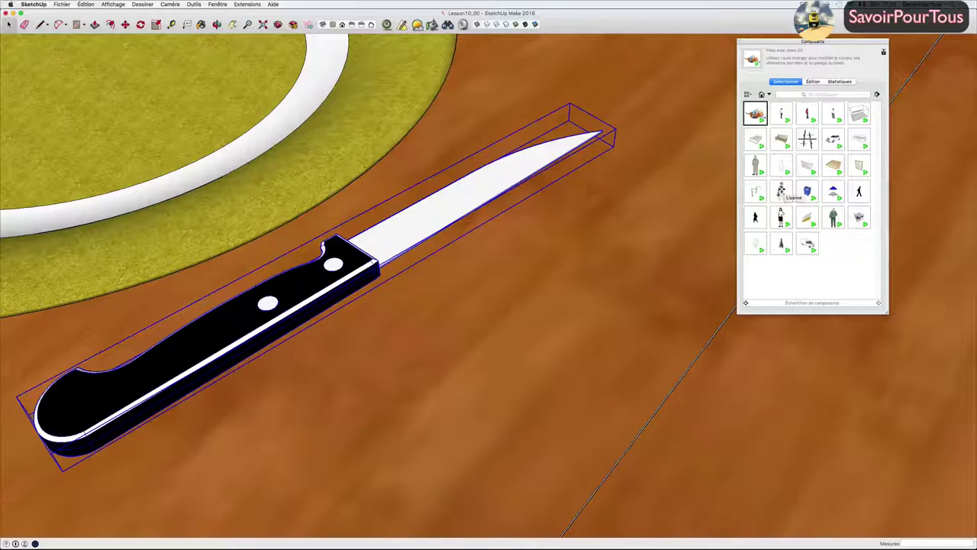
pyautogui.click(781, 189)
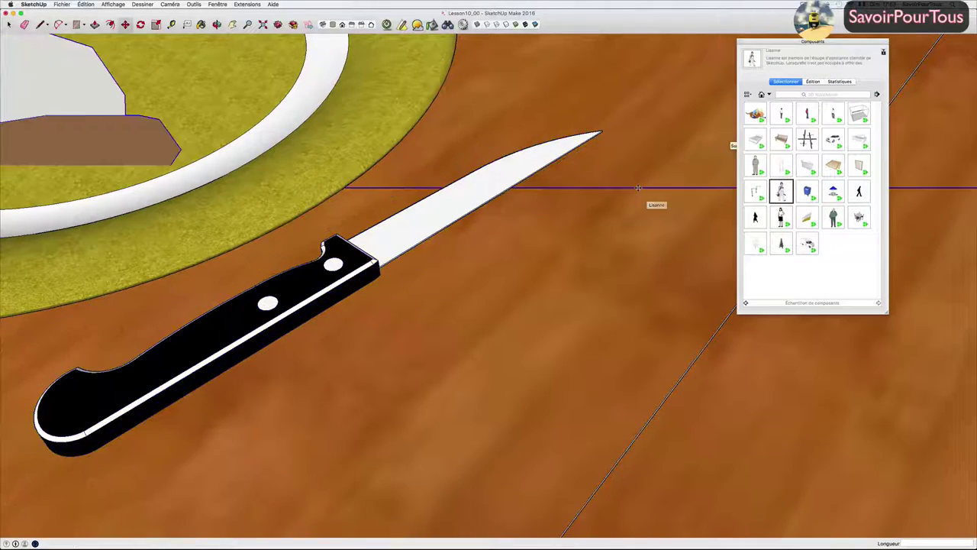
# - Adjust the view around the dining table, then cancel placing the woman figure with Esc
pyautogui.scroll(-2, 638, 188)
pyautogui.scroll(-2, 638, 188)
pyautogui.scroll(-2, 638, 187)
pyautogui.scroll(-2, 638, 188)
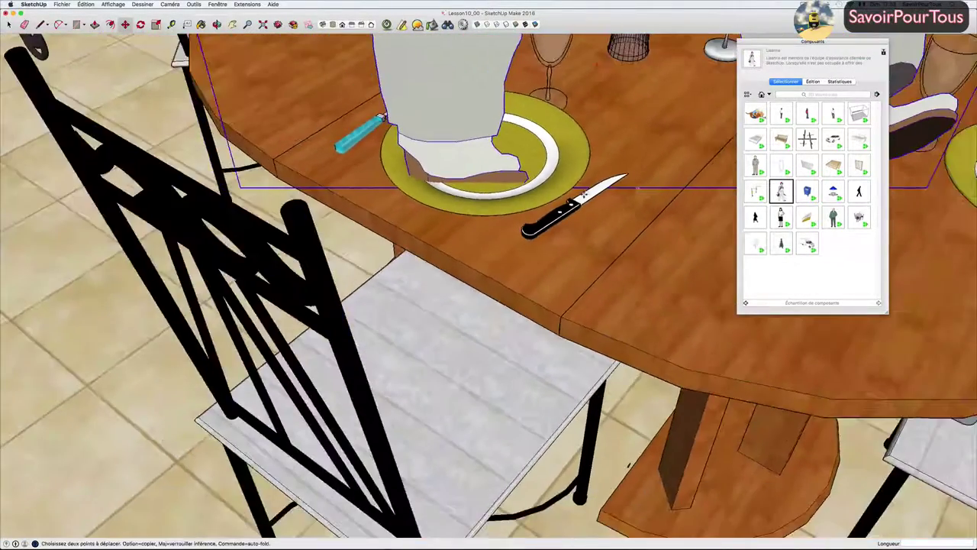
pyautogui.scroll(-2, 638, 188)
pyautogui.scroll(-2, 610, 194)
pyautogui.scroll(-2, 590, 200)
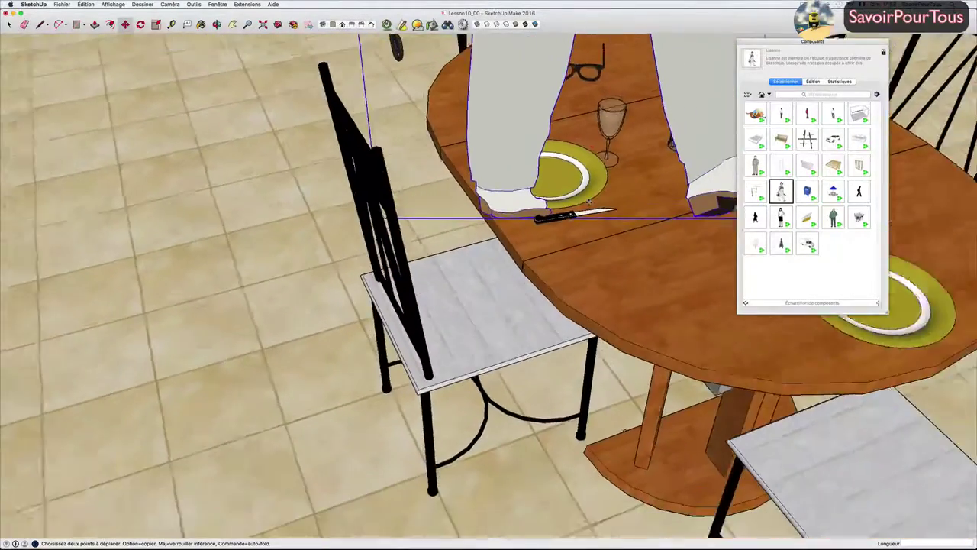
pyautogui.scroll(-2, 592, 197)
pyautogui.scroll(-2, 593, 191)
pyautogui.scroll(-1, 597, 186)
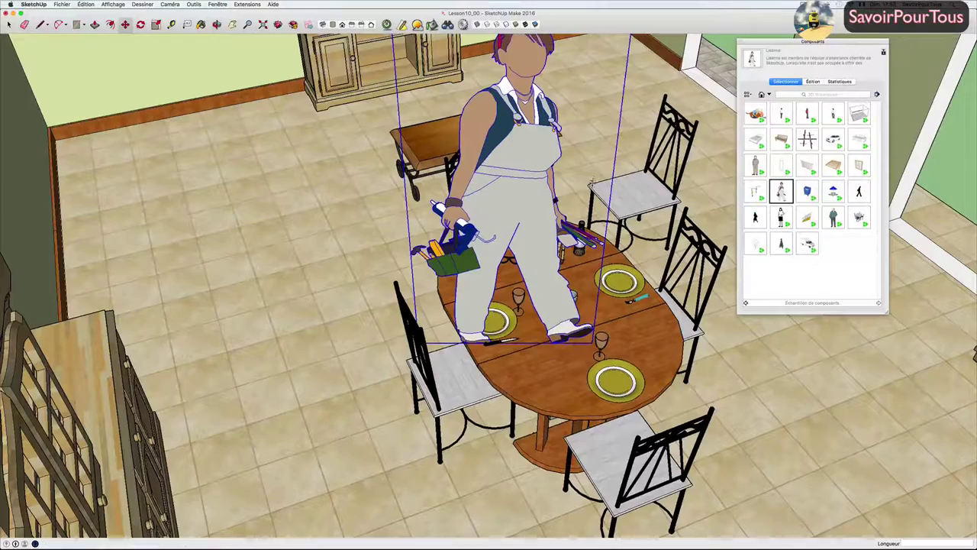
pyautogui.moveTo(534, 299); pyautogui.dragTo(527, 180, button='middle')
pyautogui.press('o')
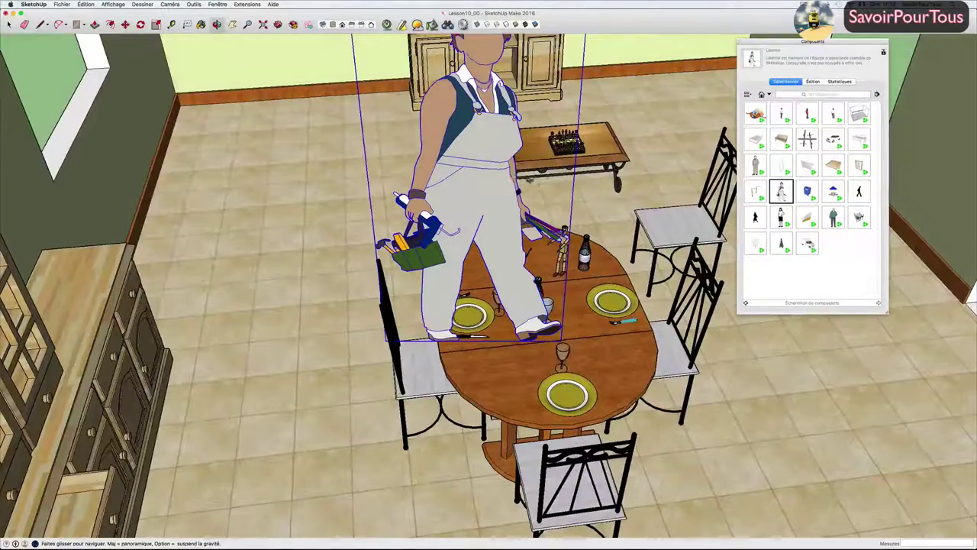
pyautogui.moveTo(488, 305); pyautogui.dragTo(504, 290)
pyautogui.press('m')
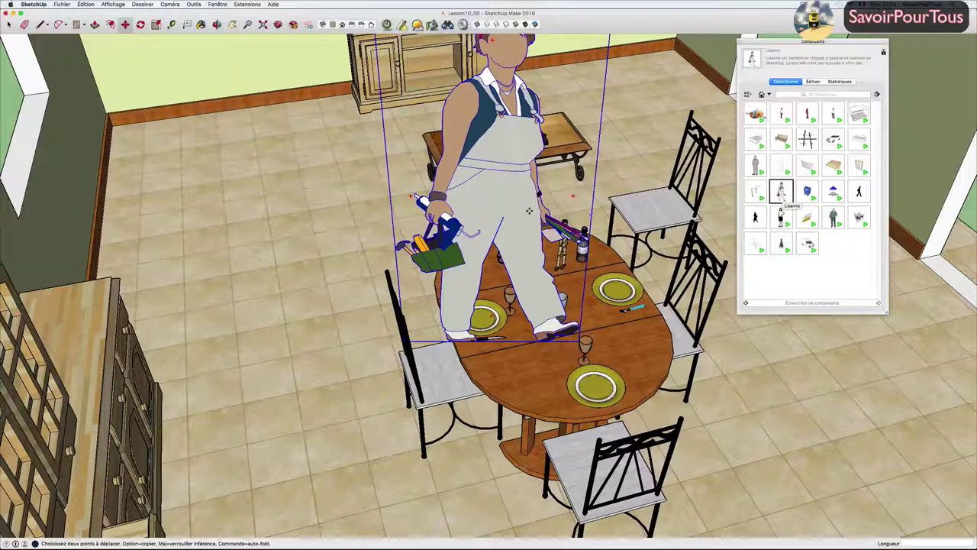
pyautogui.press('Escape')
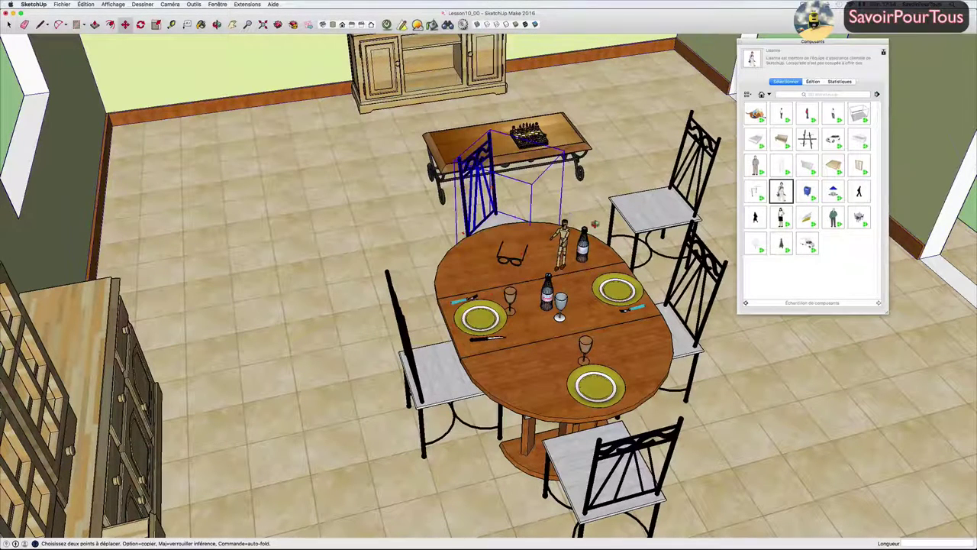
pyautogui.moveTo(595, 224); pyautogui.dragTo(622, 219, button='middle')
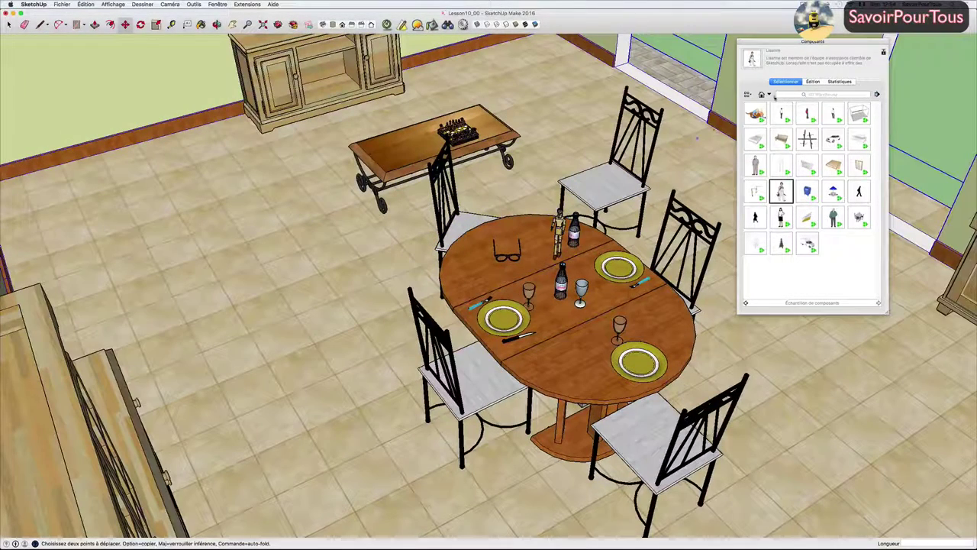
# - Place the foosball table from Architecture > Games left of the chess coffee table
pyautogui.click(767, 94)
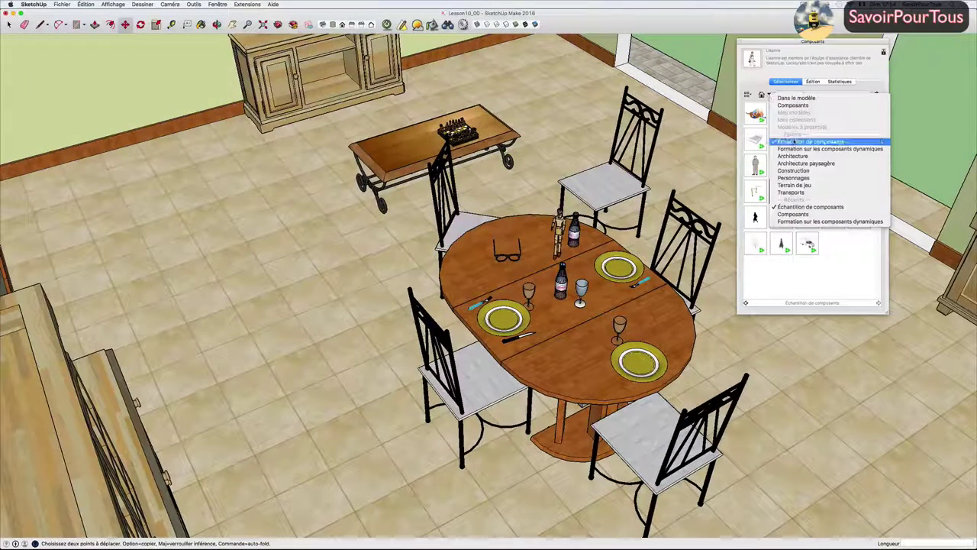
pyautogui.click(790, 156)
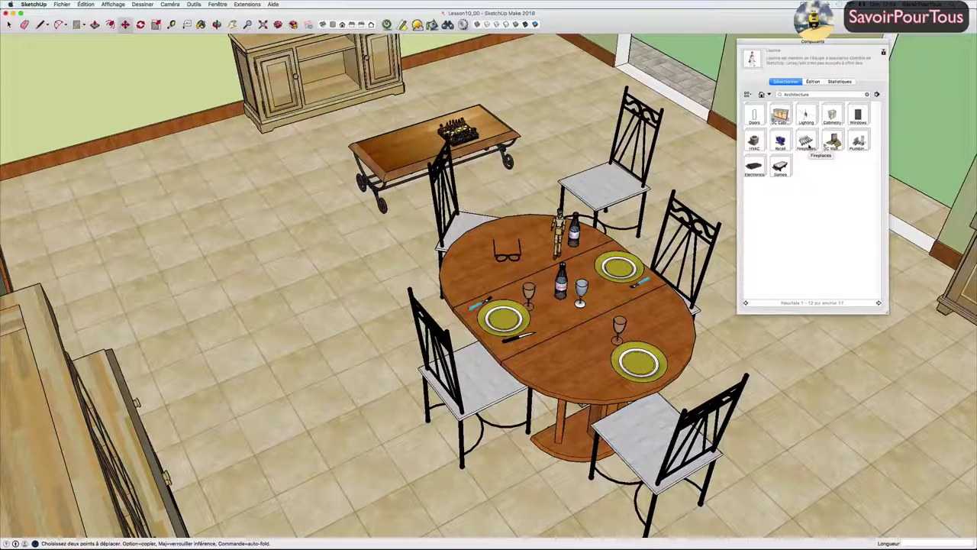
pyautogui.click(779, 166)
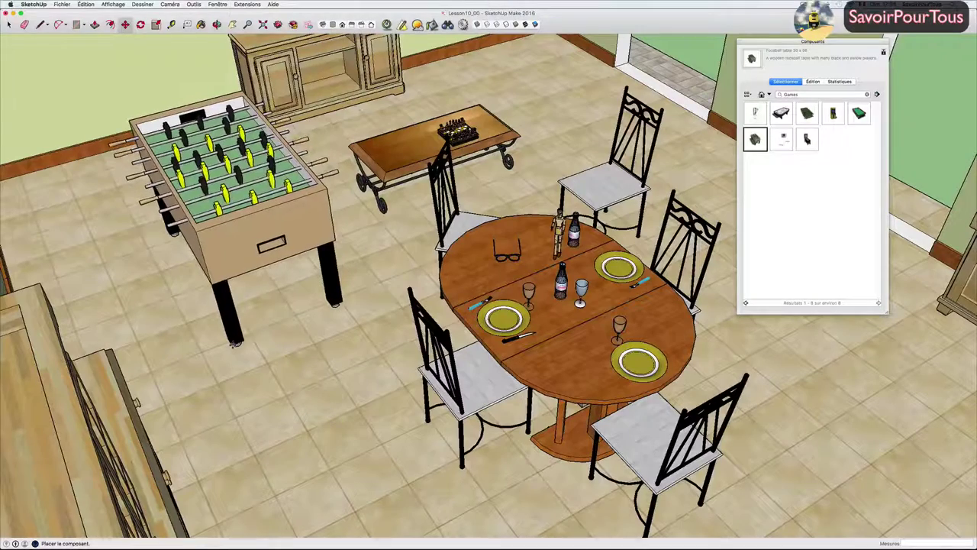
pyautogui.click(232, 345)
pyautogui.scroll(5, 364, 331)
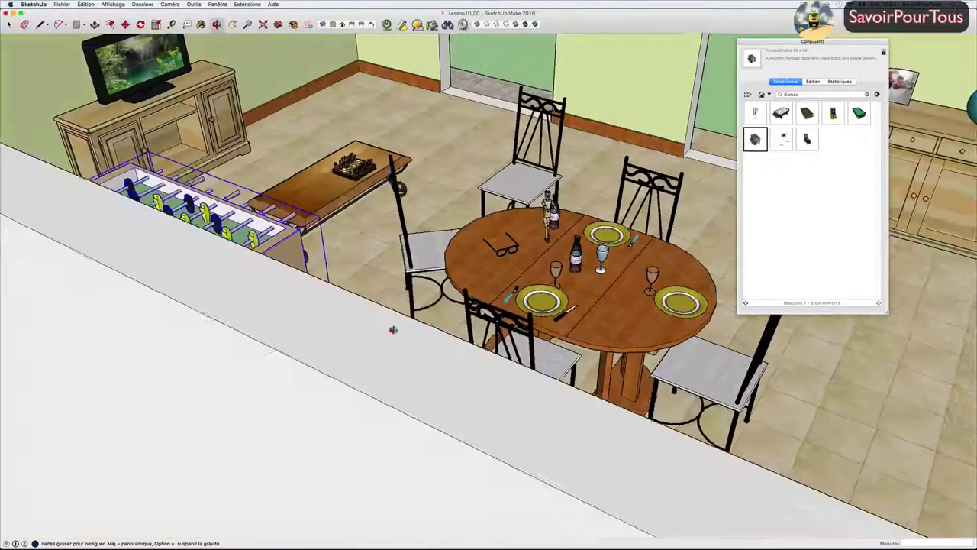
pyautogui.moveTo(401, 286); pyautogui.dragTo(430, 269, button='middle')
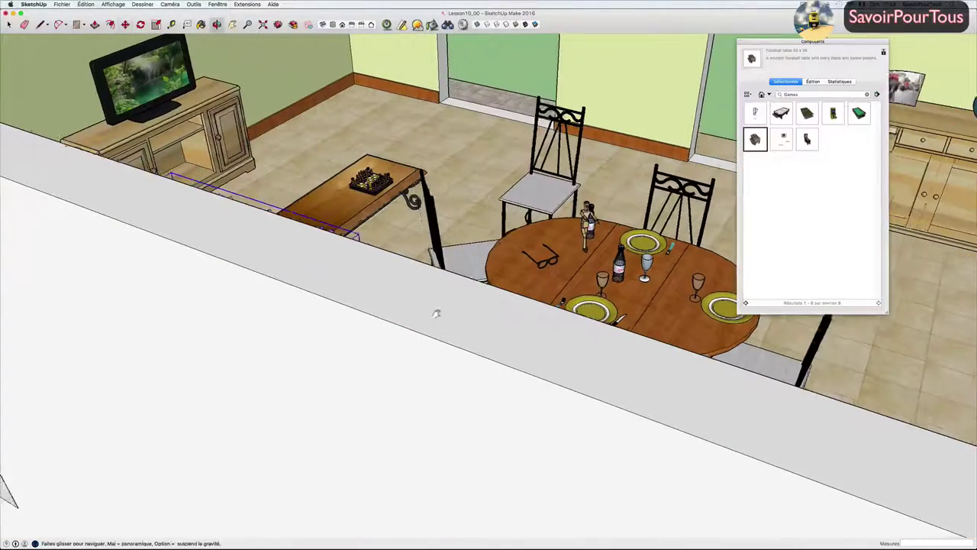
pyautogui.moveTo(269, 280); pyautogui.dragTo(218, 277, button='middle')
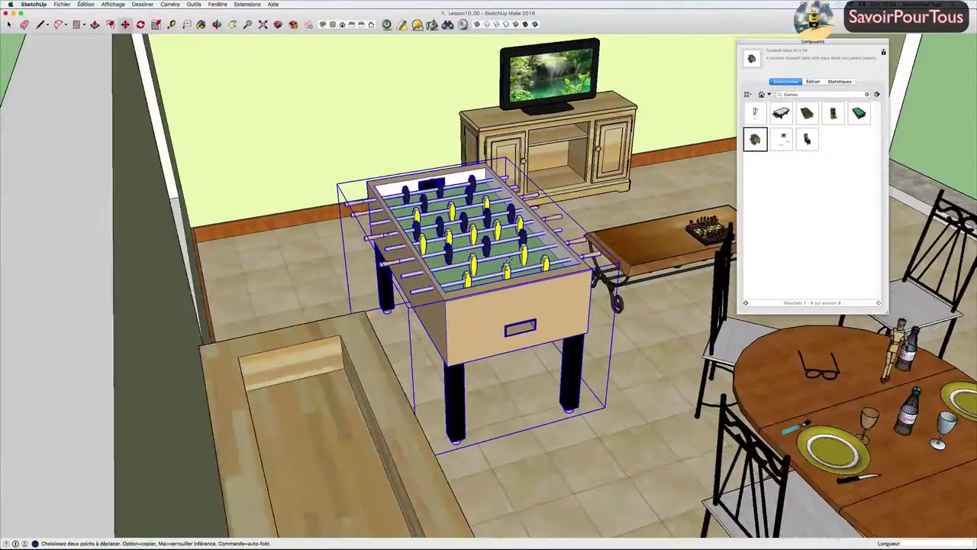
pyautogui.moveTo(507, 267)
pyautogui.mouseDown(button='middle')
pyautogui.moveTo(489, 275)
pyautogui.moveTo(458, 252)
pyautogui.moveTo(494, 284)
pyautogui.moveTo(488, 269)
pyautogui.mouseUp(button='middle')
pyautogui.scroll(2, 485, 276)
pyautogui.scroll(2, 482, 278)
pyautogui.scroll(3, 480, 280)
pyautogui.scroll(-3, 489, 284)
pyautogui.scroll(3, 495, 284)
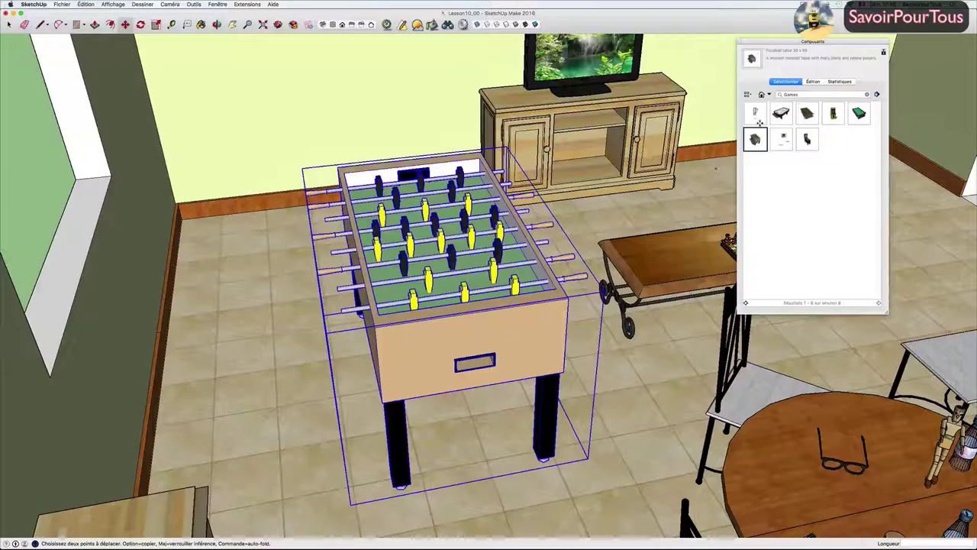
# - Close the collections list unchanged and select the TV cabinet
pyautogui.click(769, 94)
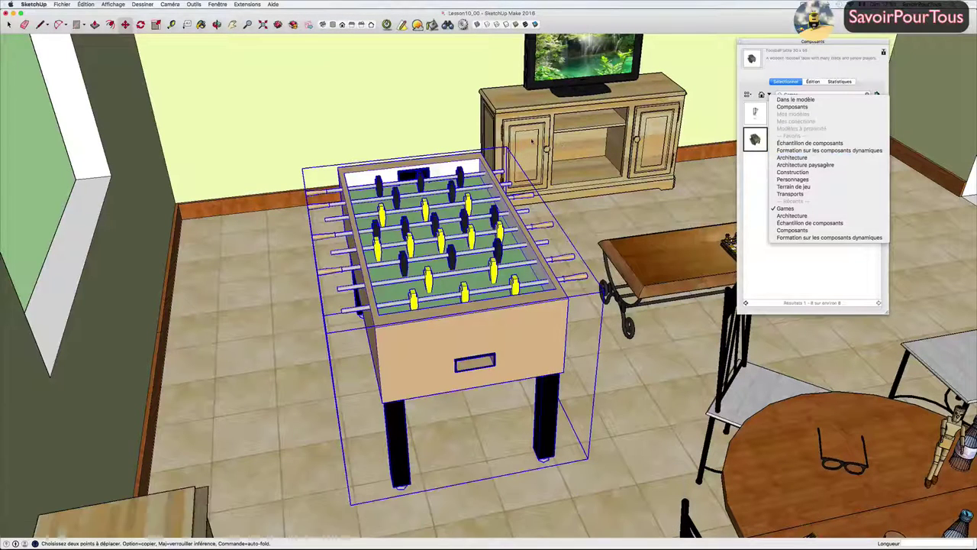
pyautogui.click(785, 209)
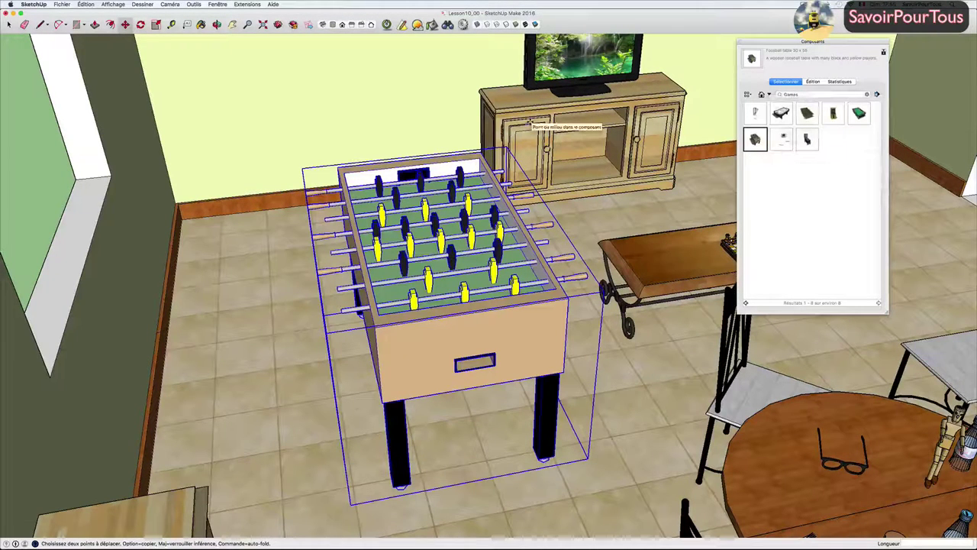
pyautogui.press('space')
pyautogui.click(534, 131)
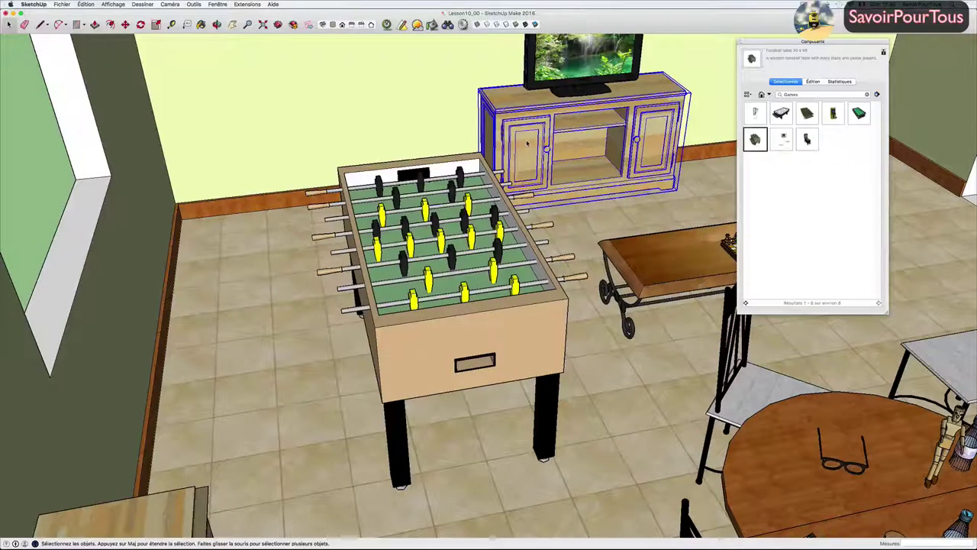
pyautogui.moveTo(527, 142); pyautogui.dragTo(458, 229, button='middle')
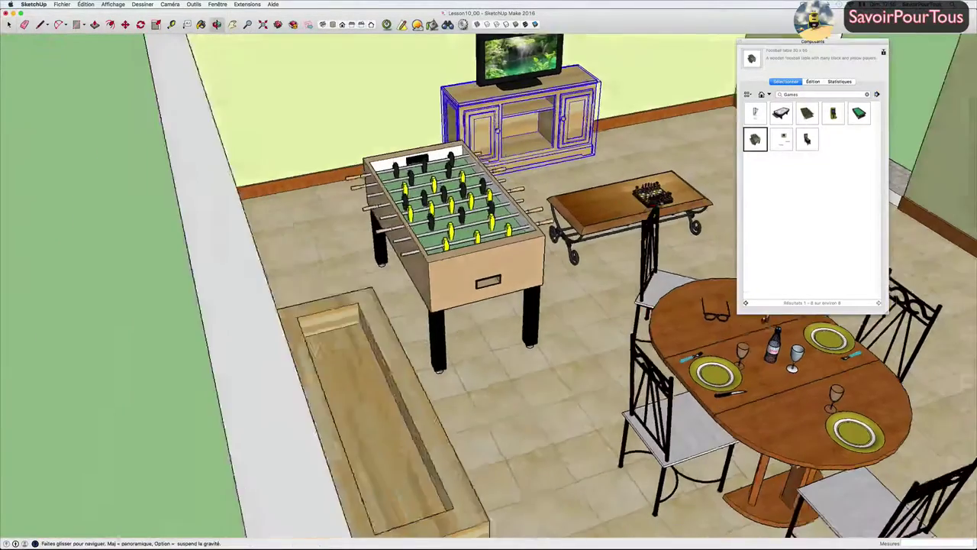
pyautogui.scroll(2, 615, 180)
pyautogui.scroll(2, 615, 180)
pyautogui.scroll(2, 615, 180)
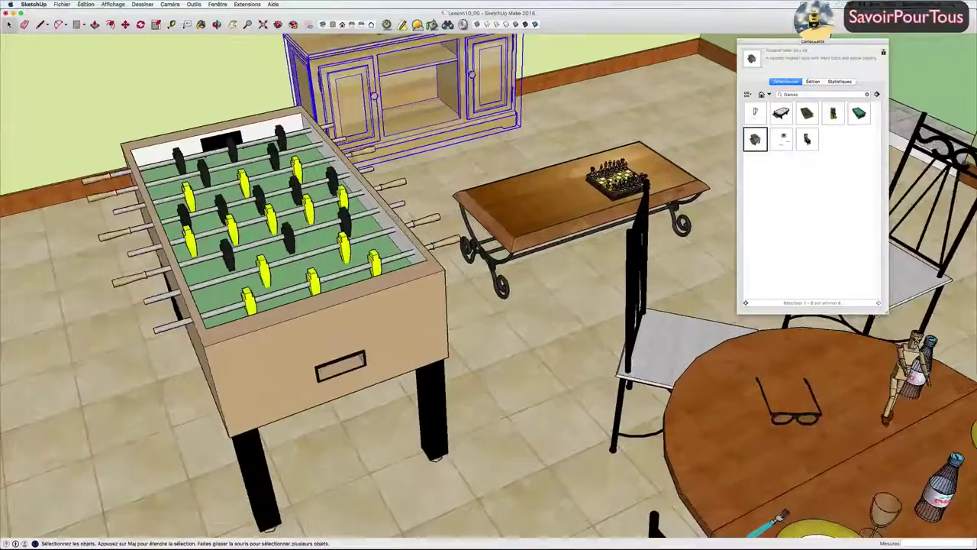
pyautogui.scroll(2, 615, 179)
pyautogui.scroll(2, 603, 177)
pyautogui.scroll(2, 603, 177)
pyautogui.scroll(2, 599, 177)
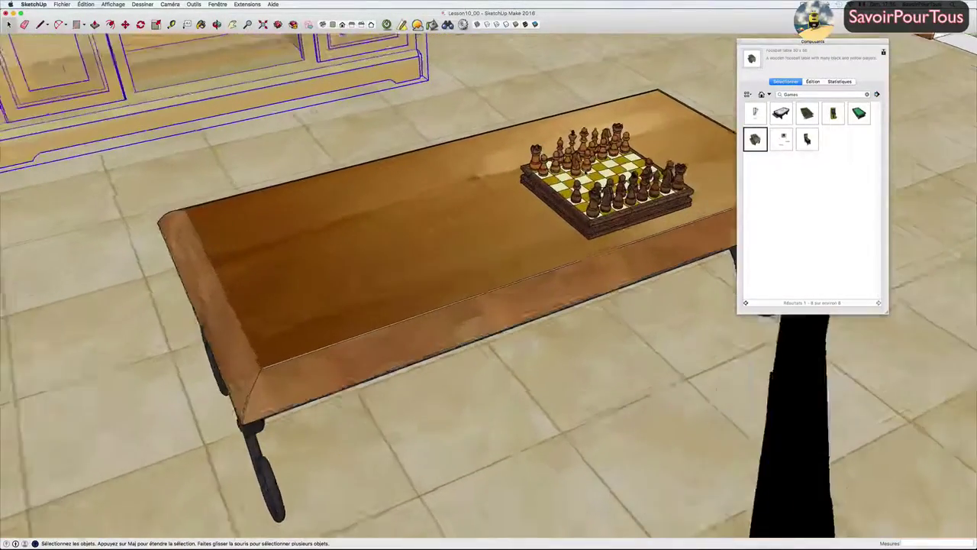
pyautogui.scroll(2, 596, 177)
pyautogui.scroll(2, 596, 177)
pyautogui.scroll(2, 595, 177)
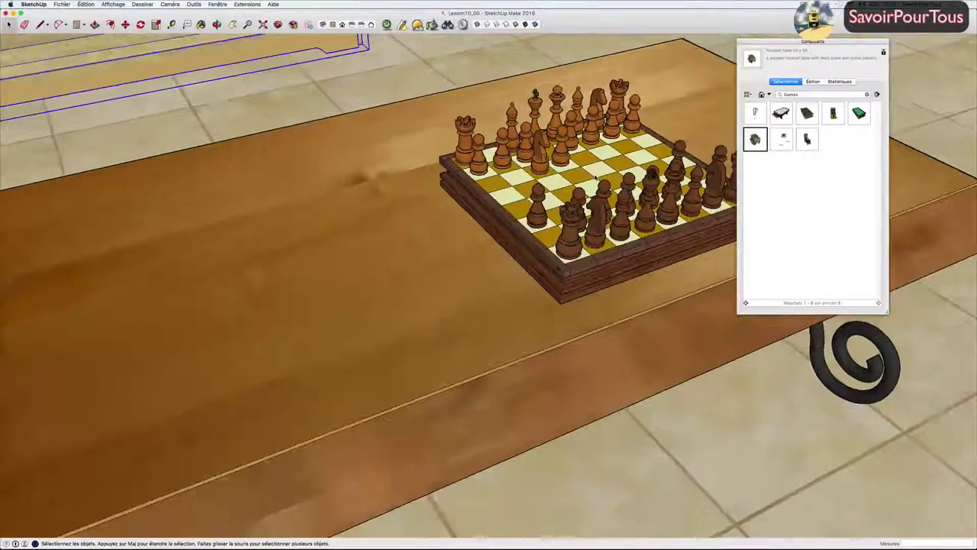
pyautogui.moveTo(595, 177); pyautogui.dragTo(584, 180, button='middle')
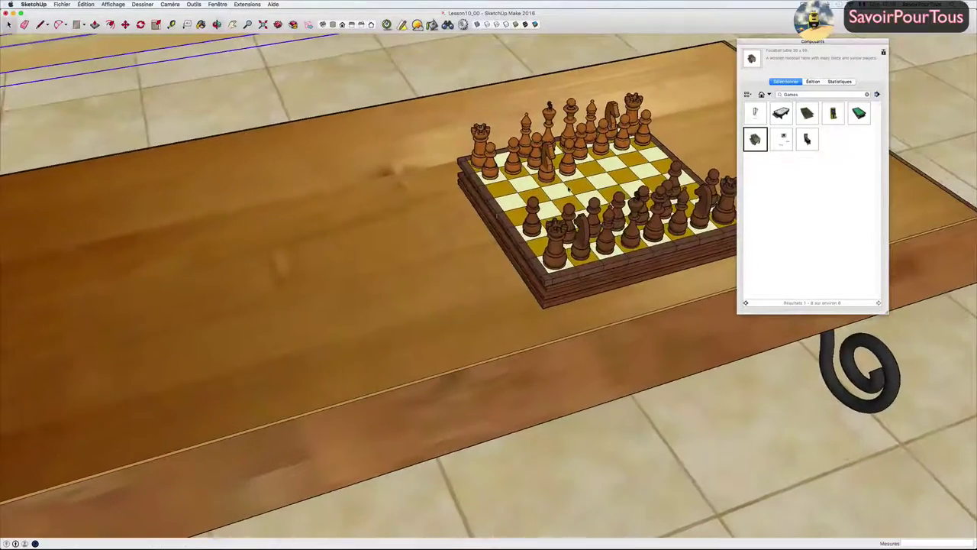
pyautogui.scroll(-2, 598, 166)
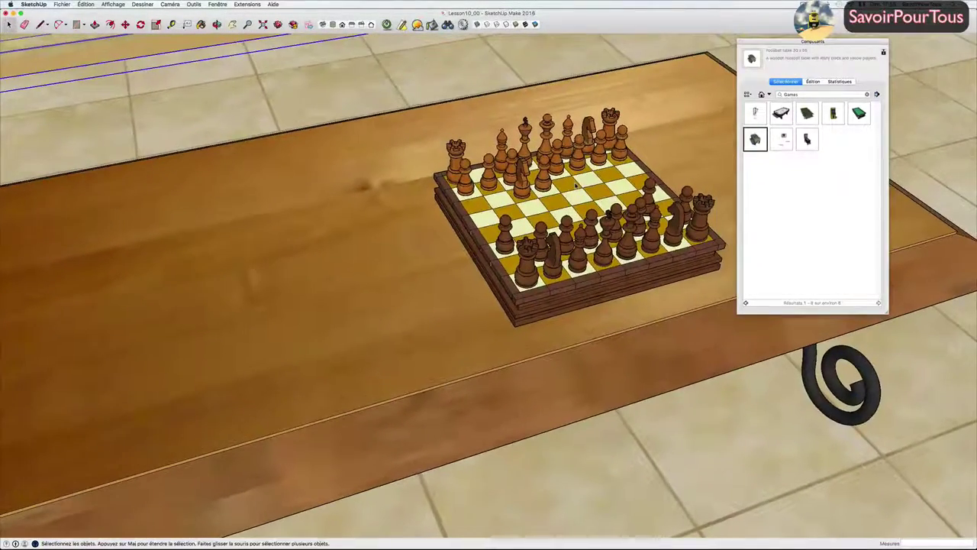
pyautogui.scroll(-1, 596, 169)
pyautogui.scroll(-2, 589, 176)
pyautogui.scroll(-2, 584, 180)
pyautogui.scroll(-2, 611, 204)
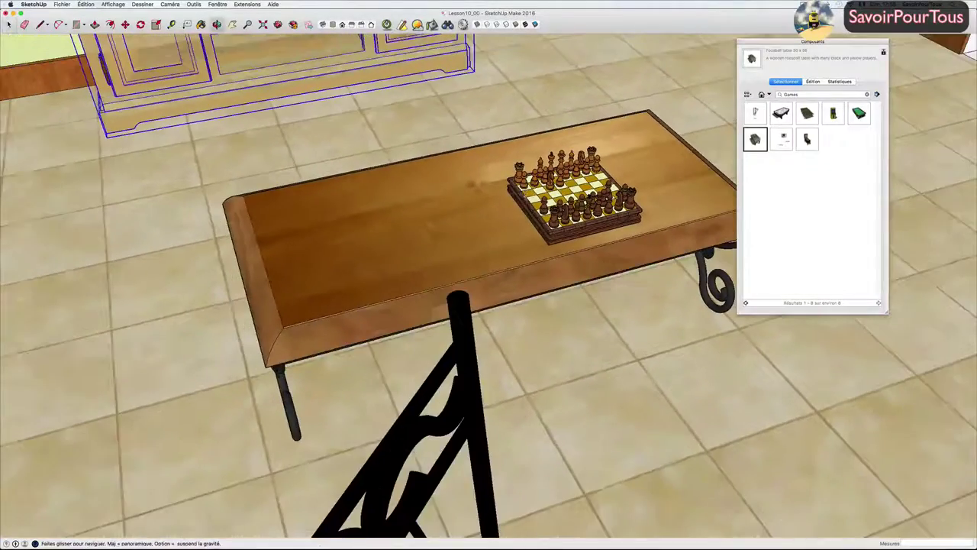
pyautogui.scroll(-2, 610, 205)
pyautogui.scroll(-2, 613, 205)
pyautogui.scroll(-2, 613, 206)
pyautogui.scroll(-2, 613, 206)
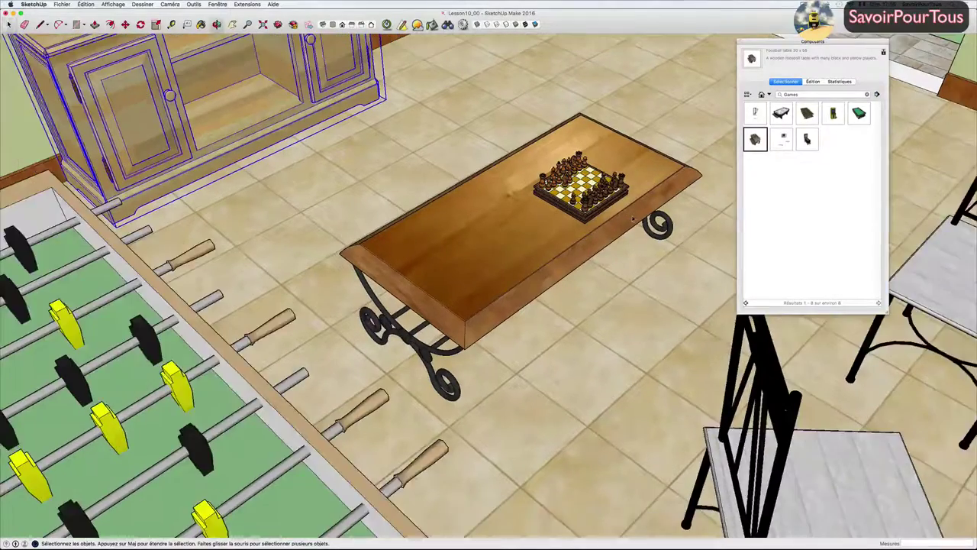
pyautogui.moveTo(633, 220)
pyautogui.mouseDown(button='middle')
pyautogui.moveTo(610, 252)
pyautogui.moveTo(531, 205)
pyautogui.moveTo(489, 252)
pyautogui.moveTo(544, 291)
pyautogui.moveTo(496, 302)
pyautogui.moveTo(543, 308)
pyautogui.moveTo(562, 231)
pyautogui.moveTo(580, 235)
pyautogui.mouseUp(button='middle')
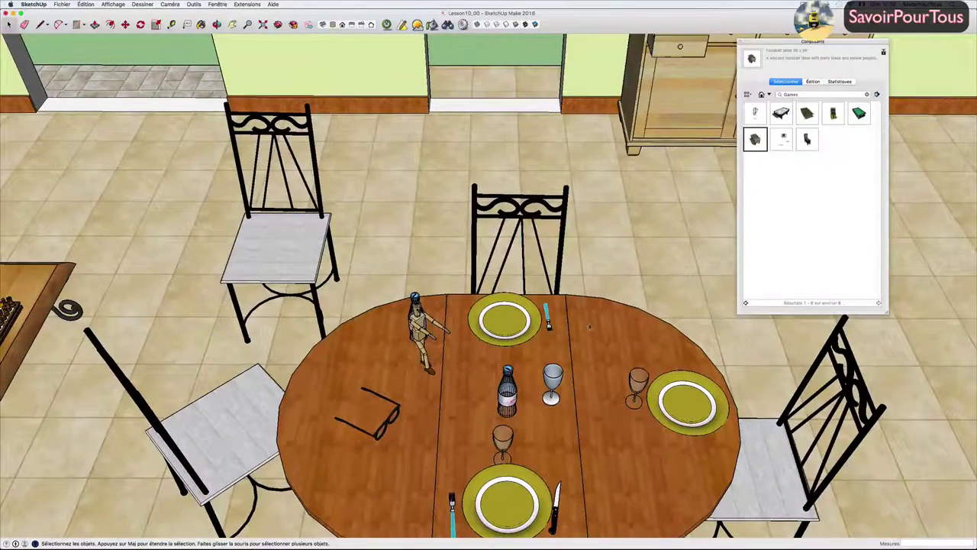
pyautogui.moveTo(589, 327)
pyautogui.mouseDown(button='middle')
pyautogui.moveTo(606, 350)
pyautogui.moveTo(534, 353)
pyautogui.moveTo(584, 237)
pyautogui.mouseUp(button='middle')
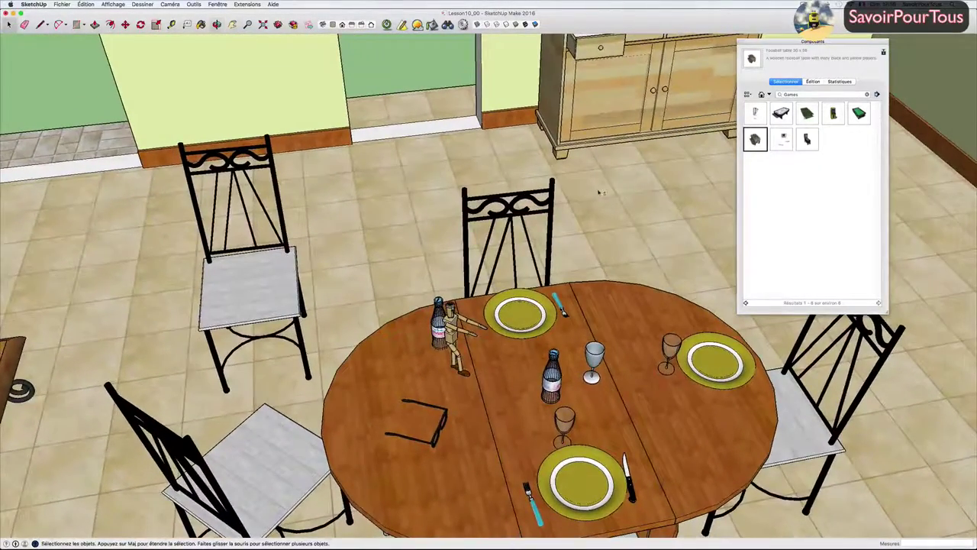
# - Zoom onto the sideboard's rounded top corner, clear the selection, and switch to the Eraser (E)
pyautogui.scroll(3, 600, 193)
pyautogui.scroll(1, 599, 193)
pyautogui.scroll(3, 600, 192)
pyautogui.scroll(3, 599, 192)
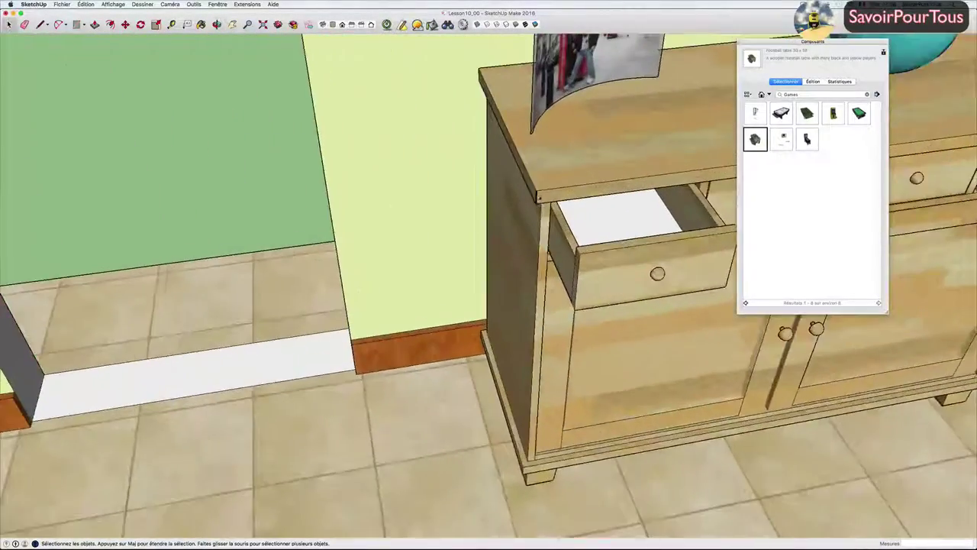
pyautogui.scroll(3, 528, 189)
pyautogui.scroll(3, 528, 189)
pyautogui.scroll(3, 528, 188)
pyautogui.scroll(2, 529, 187)
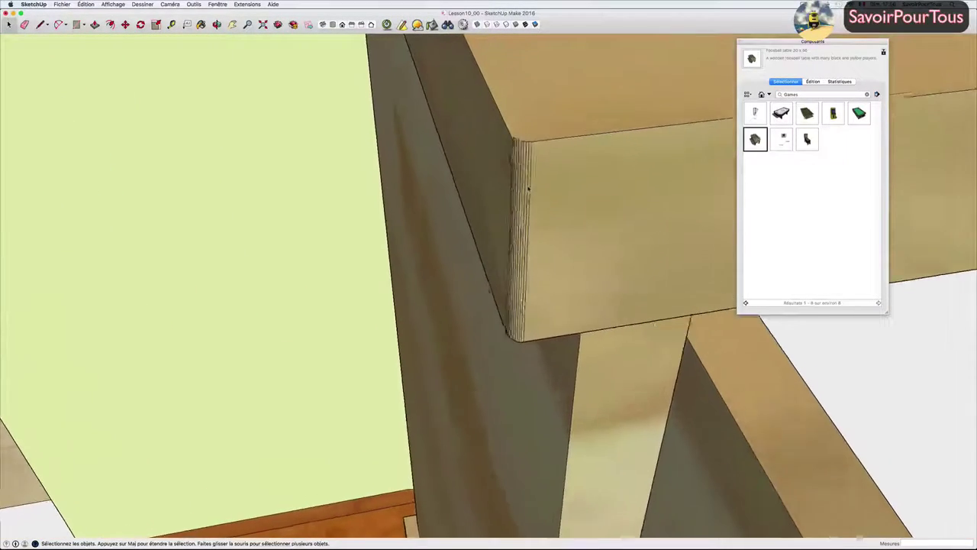
pyautogui.scroll(-2, 529, 188)
pyautogui.scroll(-2, 533, 187)
pyautogui.click(537, 185)
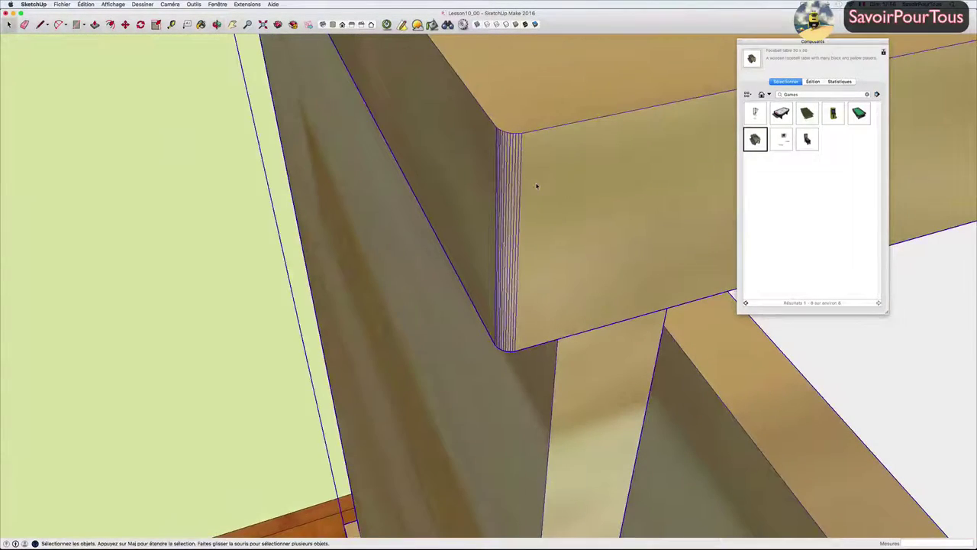
pyautogui.press('Escape')
pyautogui.scroll(-1, 534, 183)
pyautogui.scroll(-1, 543, 183)
pyautogui.scroll(-1, 527, 175)
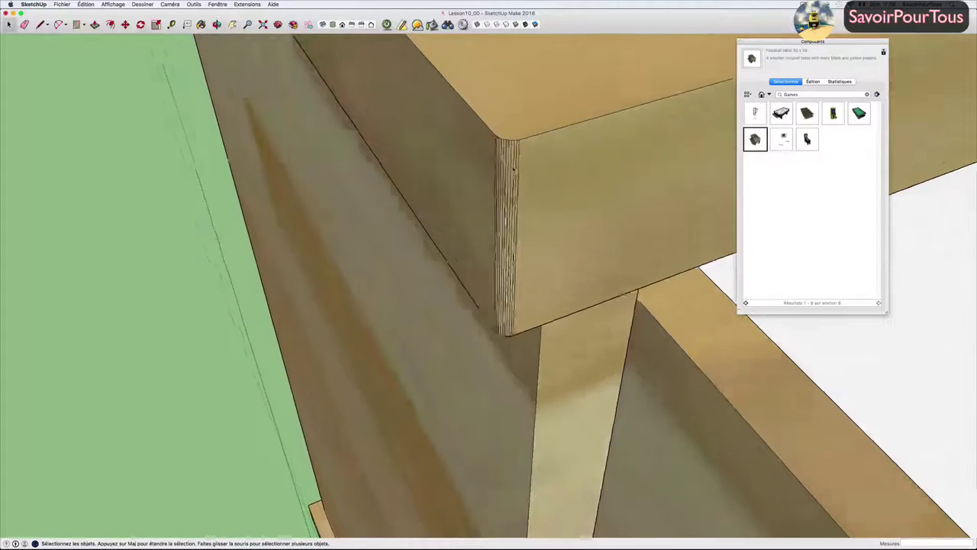
pyautogui.scroll(2, 513, 168)
pyautogui.scroll(1, 491, 150)
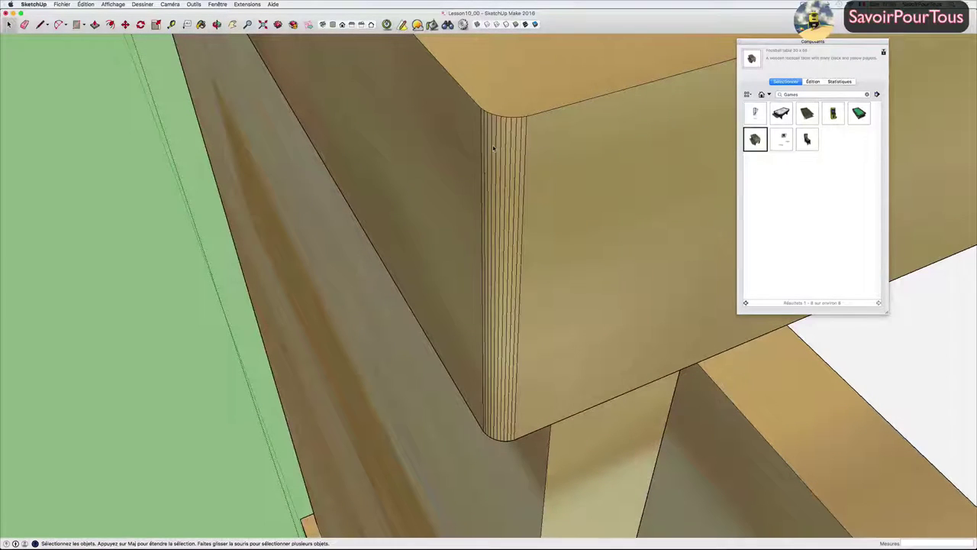
pyautogui.press('e')
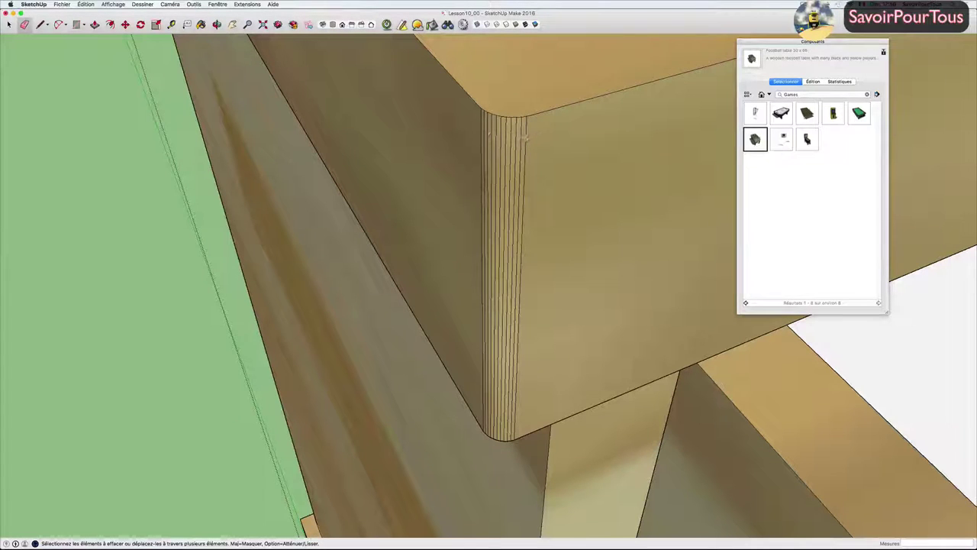
# - Undo the accidental select-all of edges and return to the Eraser
pyautogui.press('super+a')
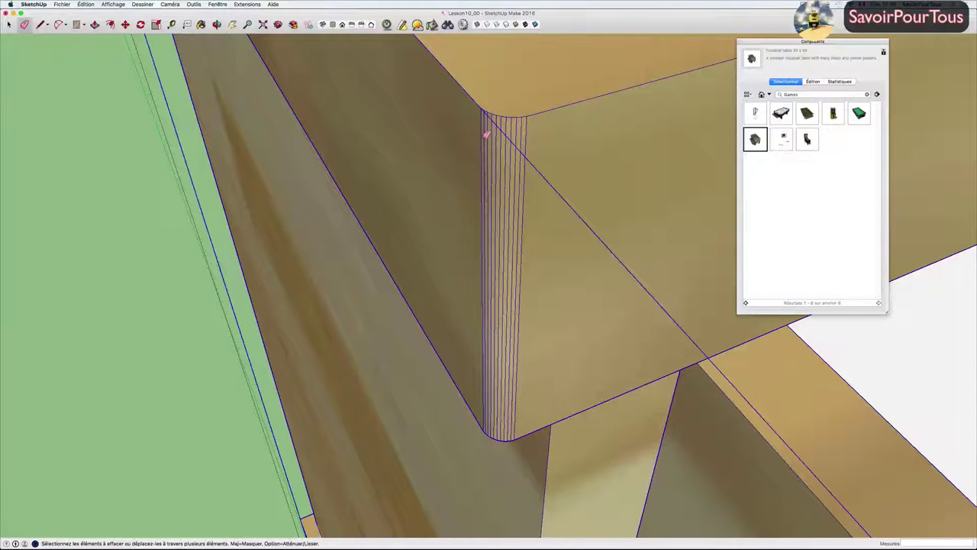
pyautogui.press('super+shift+a')
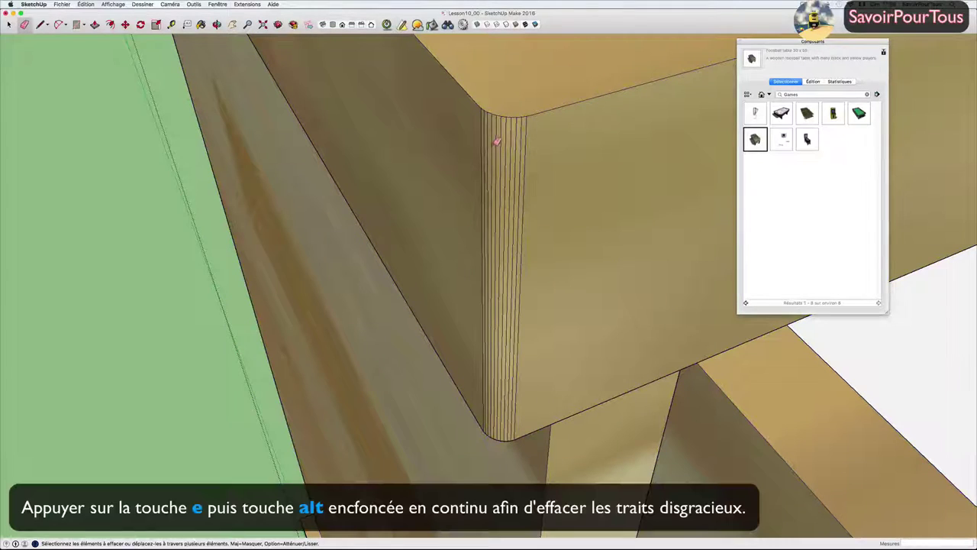
pyautogui.press('space')
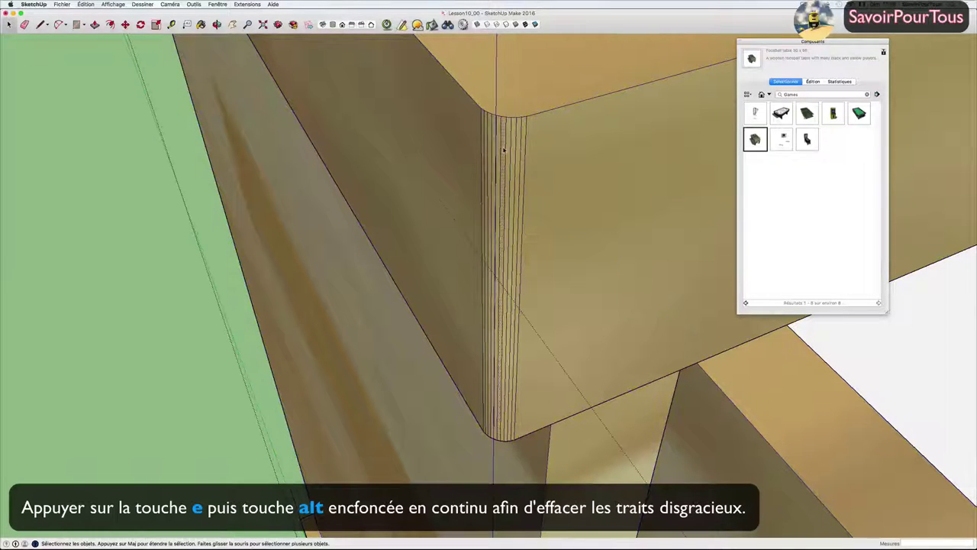
pyautogui.press('e')
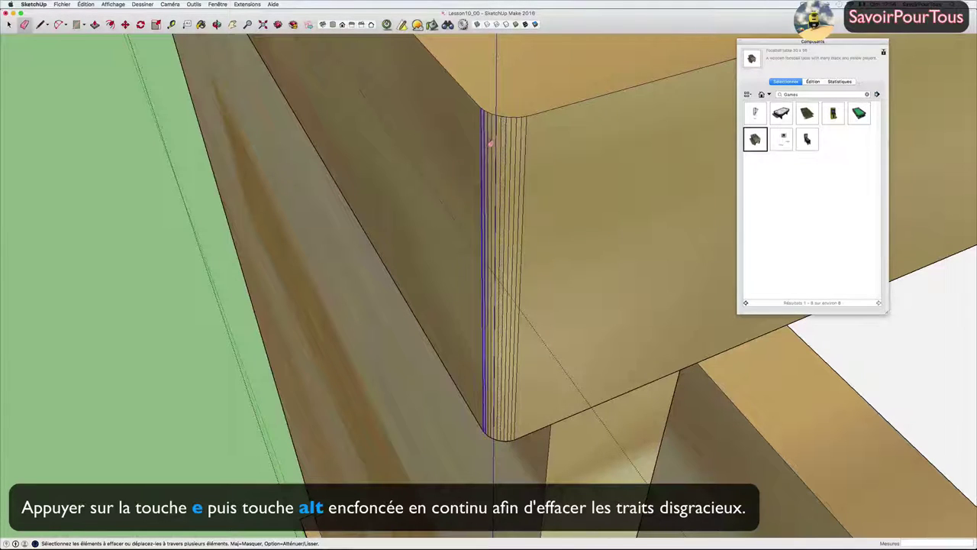
# - Soften the vertical facet lines across the sideboard's rounded corner and orbit to check it
pyautogui.keyDown('alt'); pyautogui.moveTo(490, 144); pyautogui.dragTo(531, 145); pyautogui.keyUp('alt')
pyautogui.moveTo(529, 149)
pyautogui.mouseDown(button='middle')
pyautogui.moveTo(541, 160)
pyautogui.moveTo(434, 165)
pyautogui.moveTo(516, 174)
pyautogui.moveTo(565, 164)
pyautogui.mouseUp(button='middle')
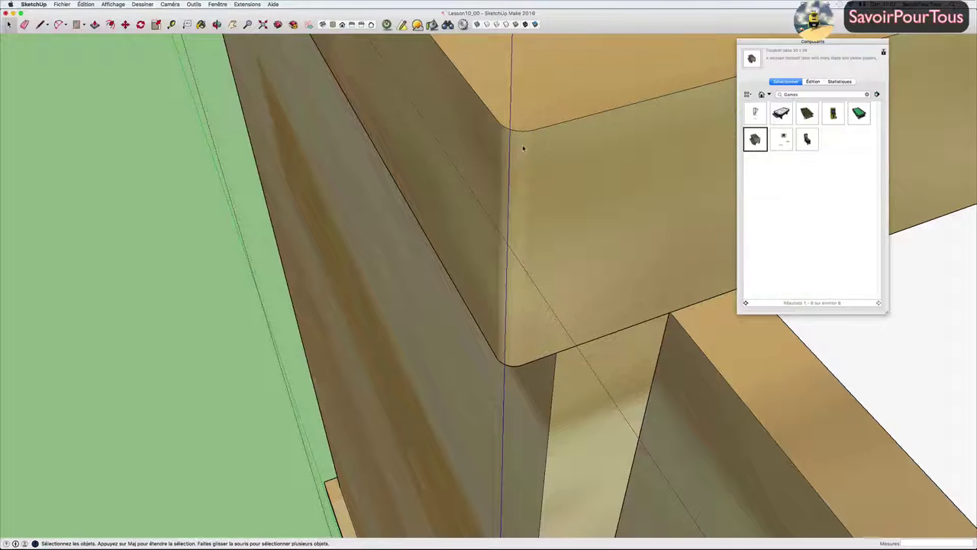
pyautogui.scroll(-5, 524, 150)
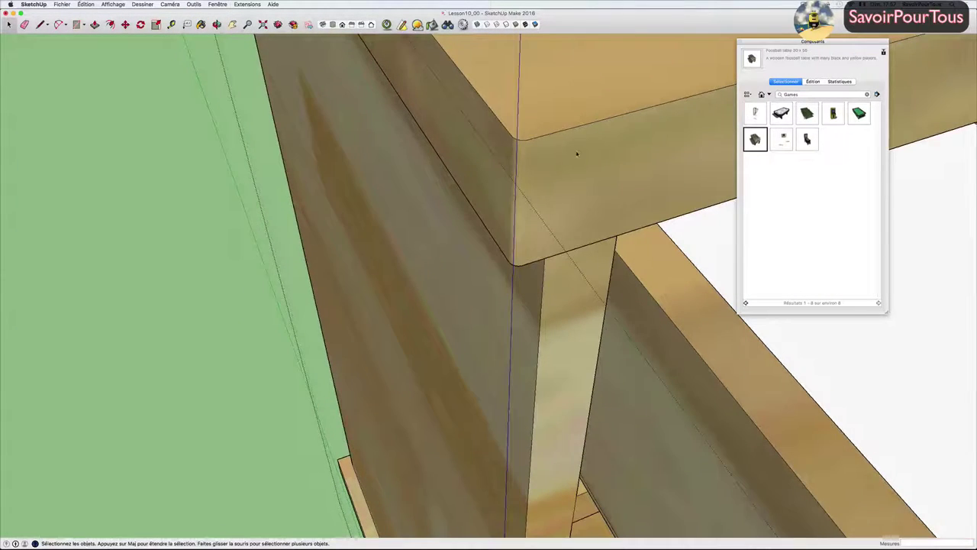
pyautogui.scroll(4, 425, 297)
pyautogui.scroll(-6, 457, 279)
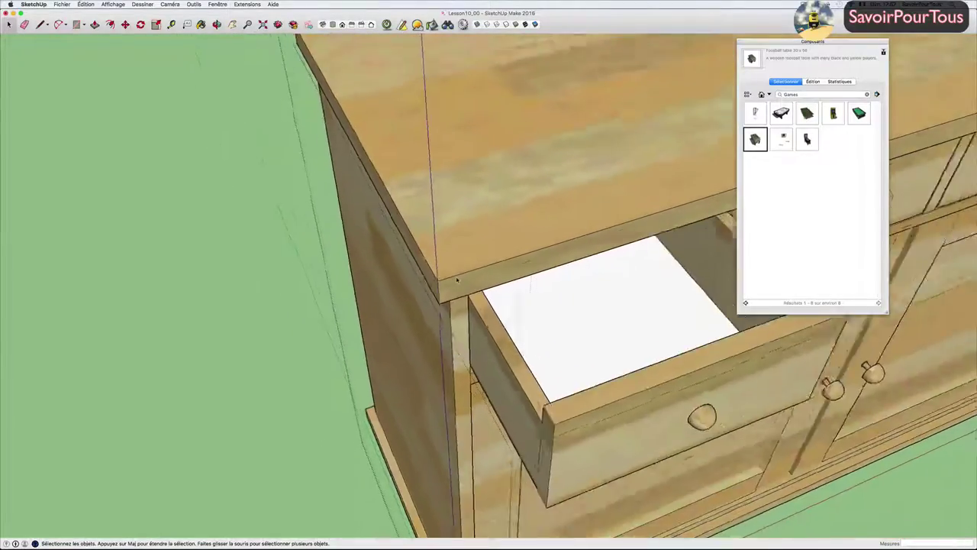
pyautogui.click(217, 24)
pyautogui.press('space')
pyautogui.scroll(-5, 374, 244)
pyautogui.scroll(-3, 362, 234)
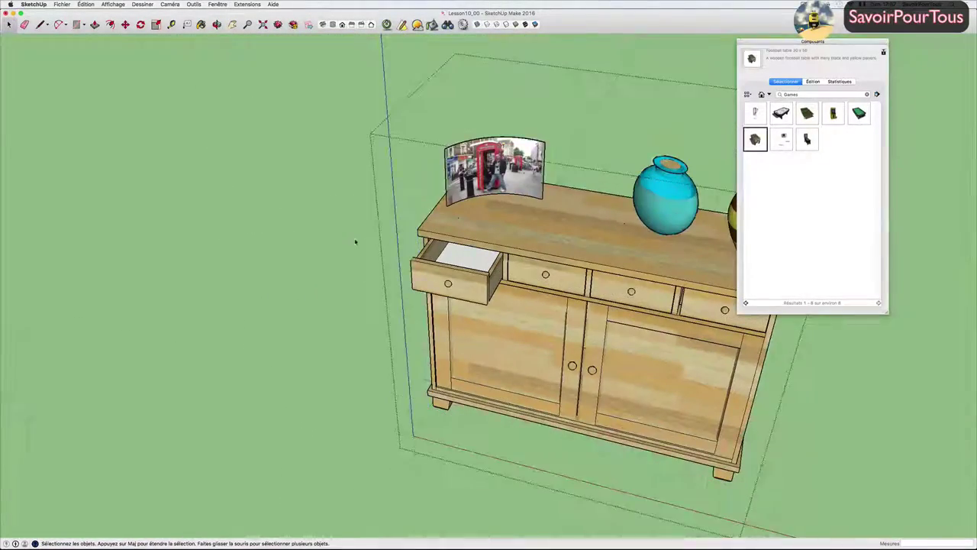
pyautogui.scroll(-3, 355, 242)
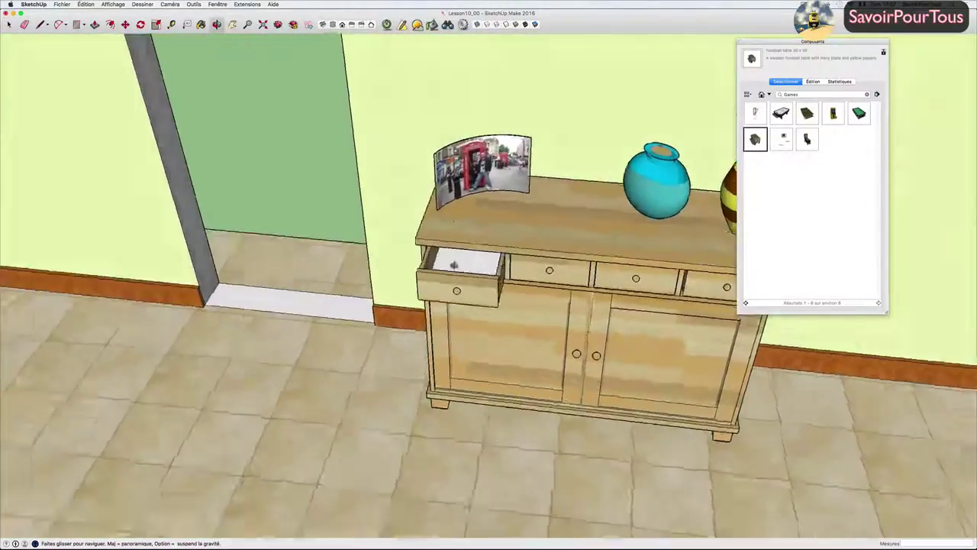
pyautogui.scroll(6, 560, 242)
pyautogui.scroll(-5, 549, 244)
pyautogui.scroll(-3, 534, 246)
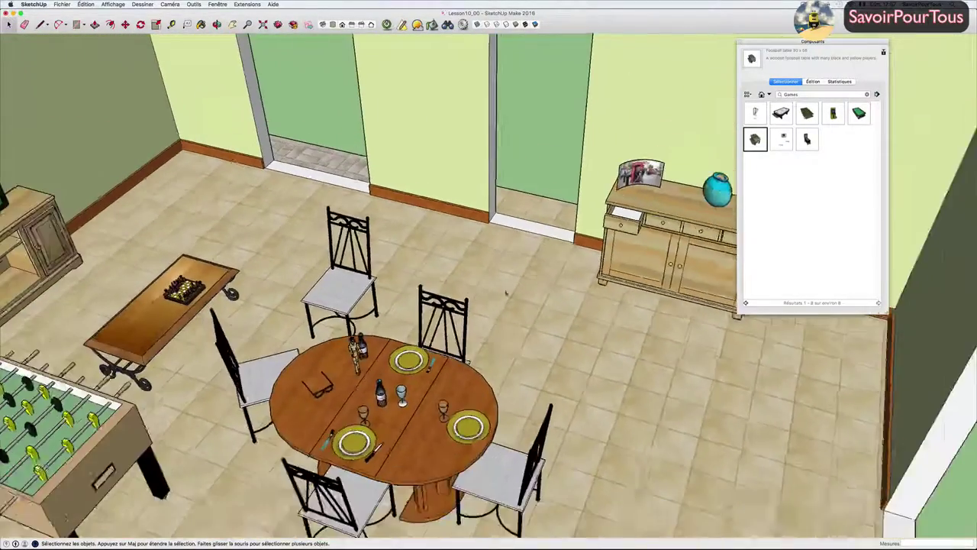
pyautogui.scroll(-2, 534, 246)
pyautogui.scroll(2, 503, 259)
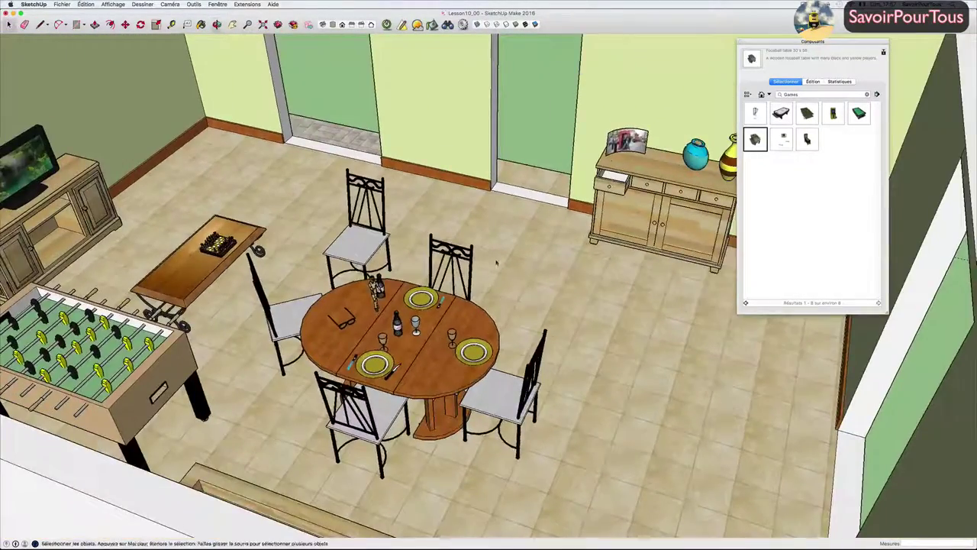
pyautogui.scroll(1, 618, 275)
pyautogui.scroll(2, 562, 212)
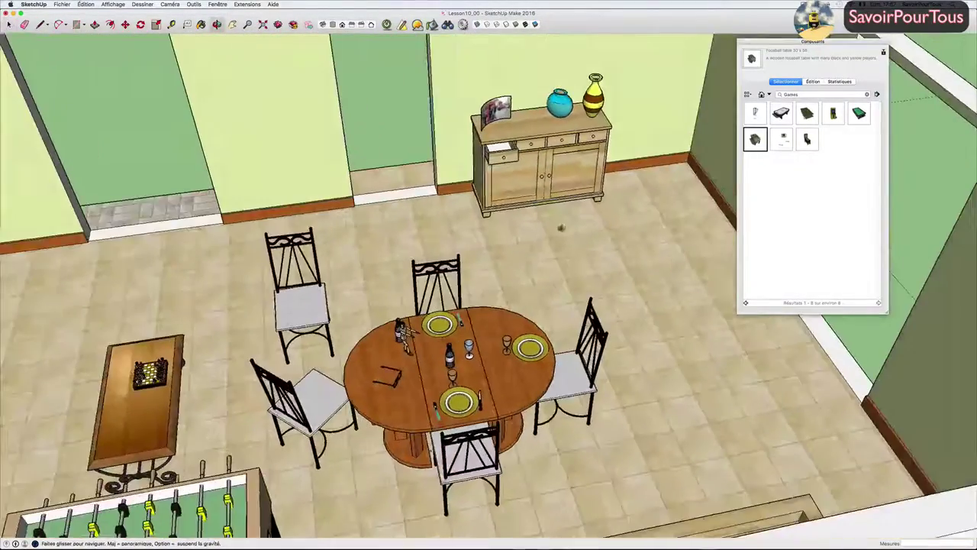
pyautogui.scroll(2, 535, 191)
pyautogui.scroll(4, 498, 159)
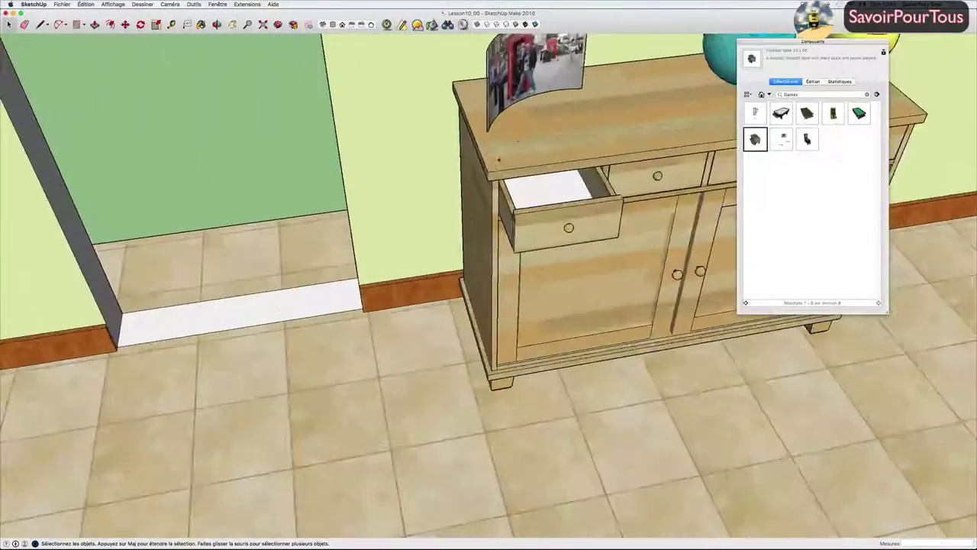
pyautogui.scroll(2, 498, 159)
pyautogui.moveTo(500, 157); pyautogui.dragTo(514, 153, button='middle')
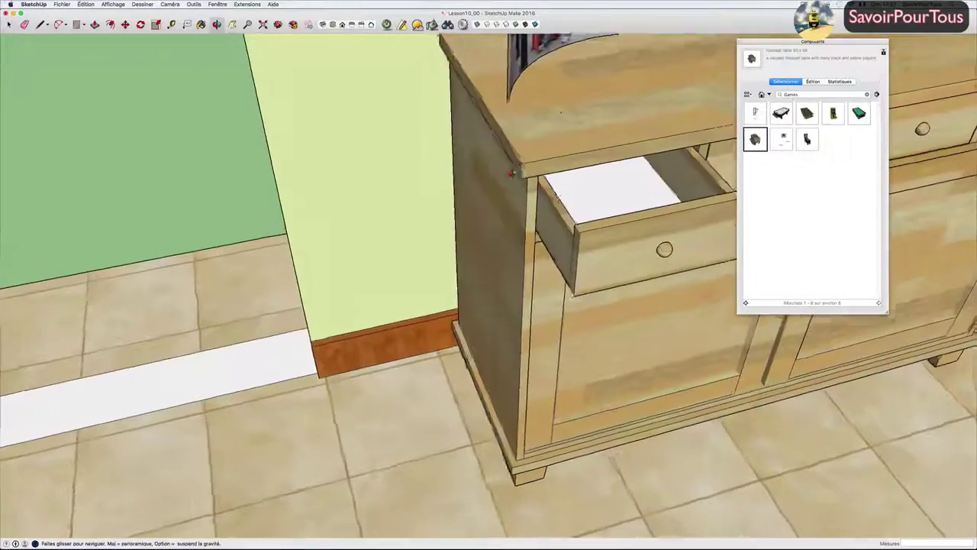
pyautogui.moveTo(514, 154); pyautogui.dragTo(571, 221)
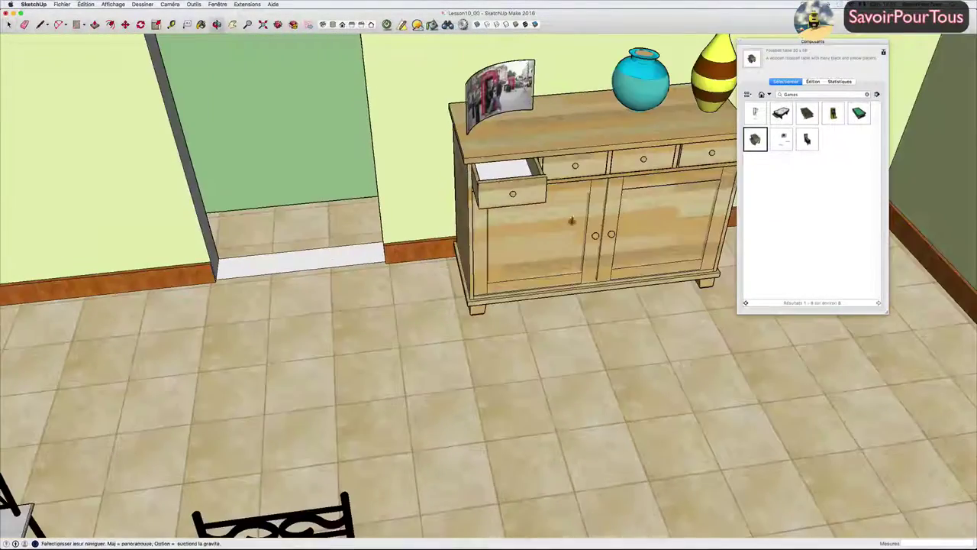
pyautogui.moveTo(571, 221)
pyautogui.mouseDown(button='middle')
pyautogui.moveTo(485, 234)
pyautogui.moveTo(450, 265)
pyautogui.moveTo(467, 259)
pyautogui.mouseUp(button='middle')
pyautogui.scroll(-3, 486, 234)
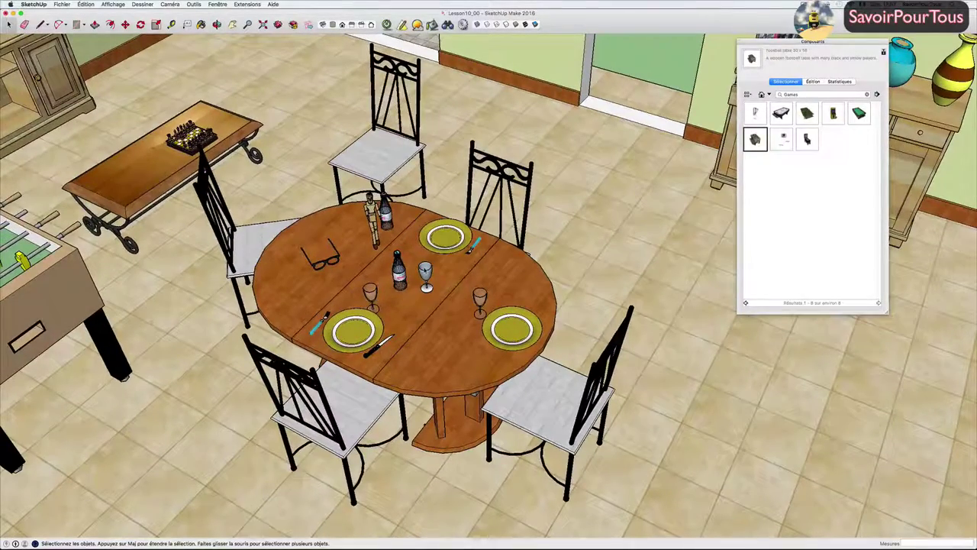
pyautogui.moveTo(467, 260); pyautogui.dragTo(428, 263, button='middle')
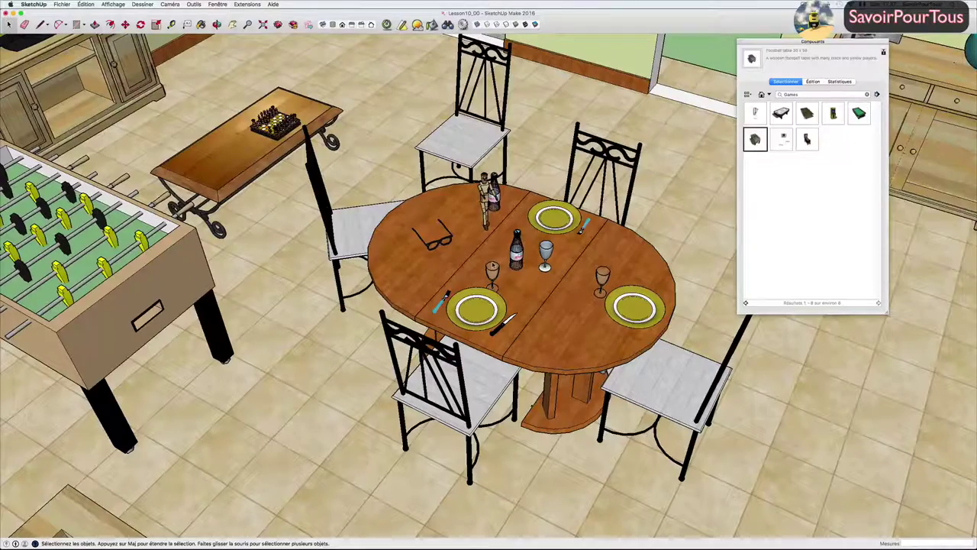
pyautogui.moveTo(496, 367)
pyautogui.mouseDown(button='middle')
pyautogui.moveTo(535, 344)
pyautogui.moveTo(534, 357)
pyautogui.mouseUp(button='middle')
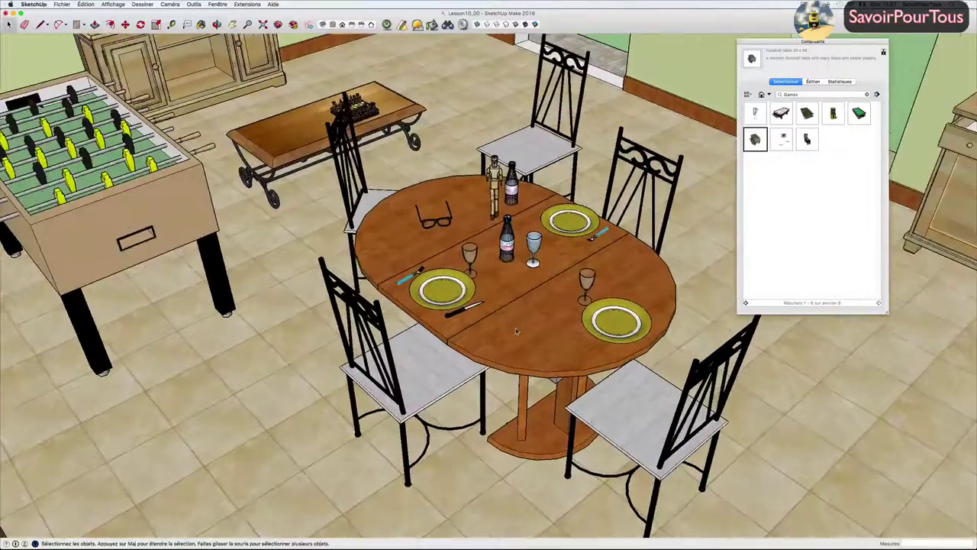
pyautogui.scroll(3, 535, 357)
pyautogui.press('w')
pyautogui.moveTo(535, 356)
pyautogui.mouseDown()
pyautogui.moveTo(516, 99)
pyautogui.moveTo(491, 101)
pyautogui.moveTo(589, 323)
pyautogui.moveTo(516, 264)
pyautogui.mouseUp()
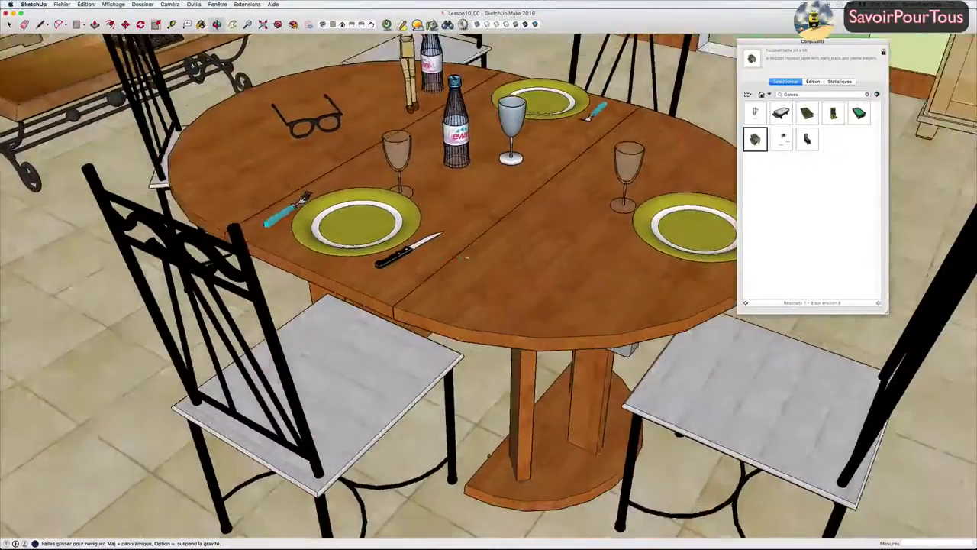
pyautogui.press('space')
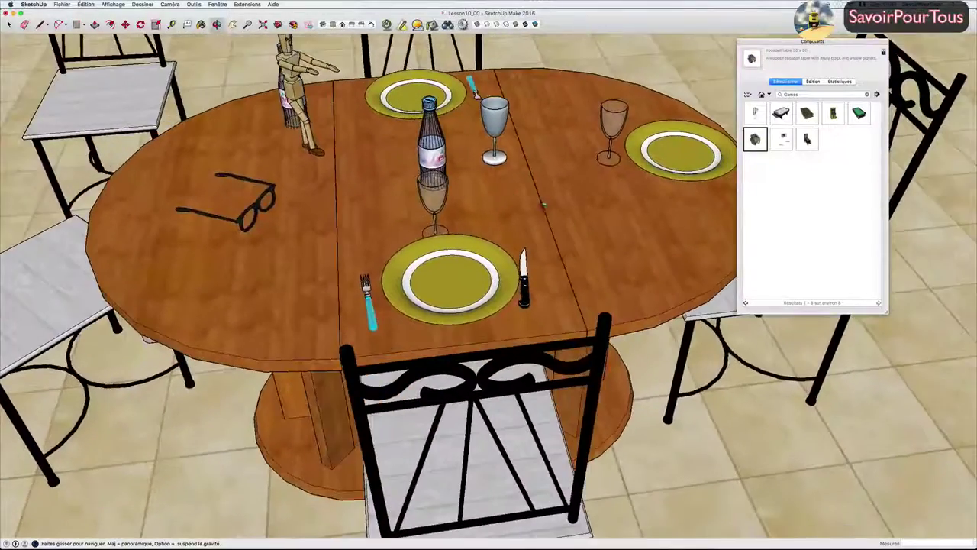
pyautogui.press('space')
pyautogui.moveTo(545, 205)
pyautogui.mouseDown(button='middle')
pyautogui.moveTo(500, 190)
pyautogui.moveTo(458, 206)
pyautogui.moveTo(471, 238)
pyautogui.mouseUp(button='middle')
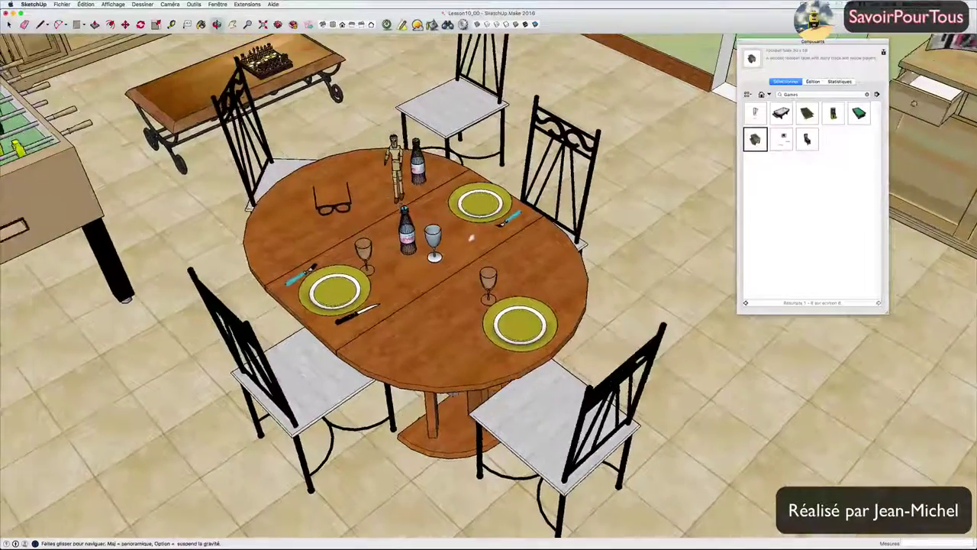
pyautogui.moveTo(471, 239); pyautogui.dragTo(480, 252)
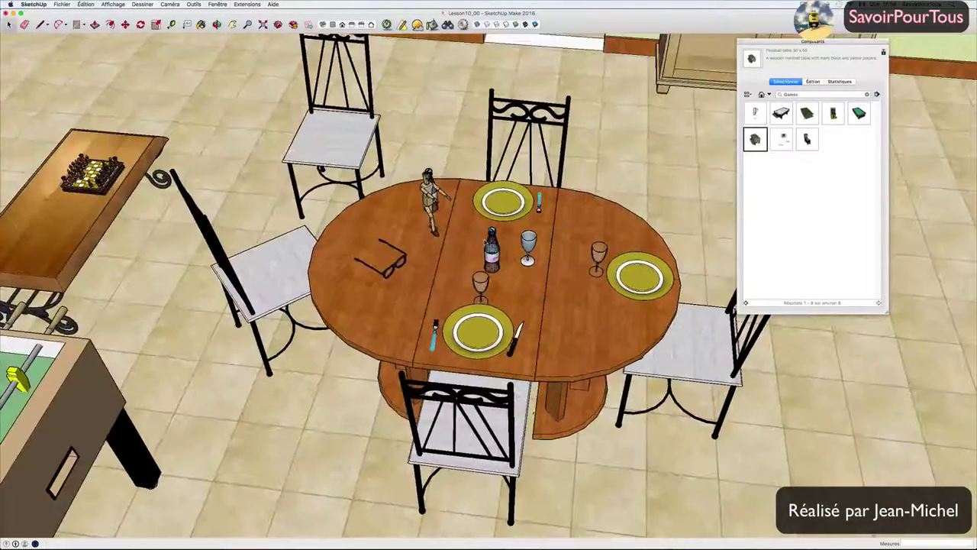
pyautogui.moveTo(490, 204)
pyautogui.mouseDown()
pyautogui.moveTo(510, 218)
pyautogui.moveTo(472, 226)
pyautogui.mouseUp()
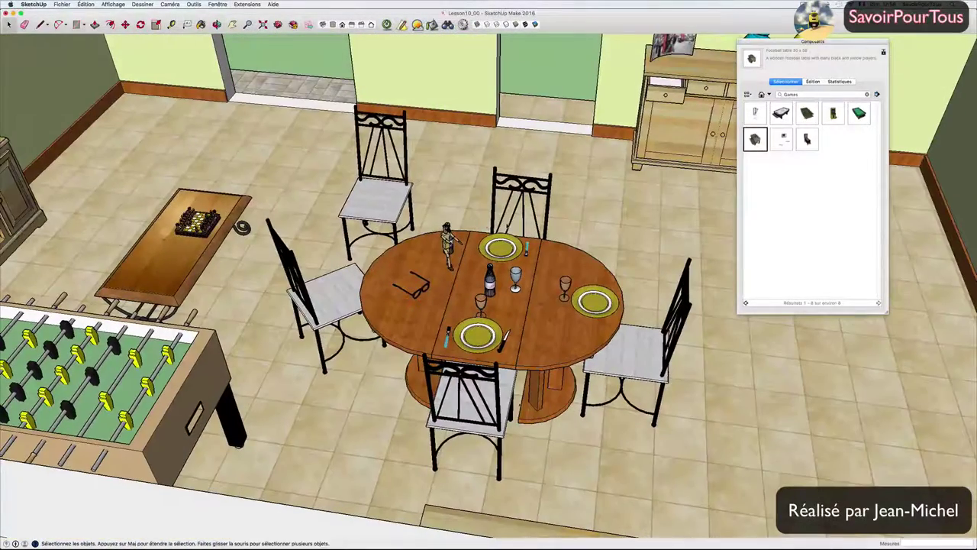
pyautogui.moveTo(596, 205); pyautogui.dragTo(582, 222, button='middle')
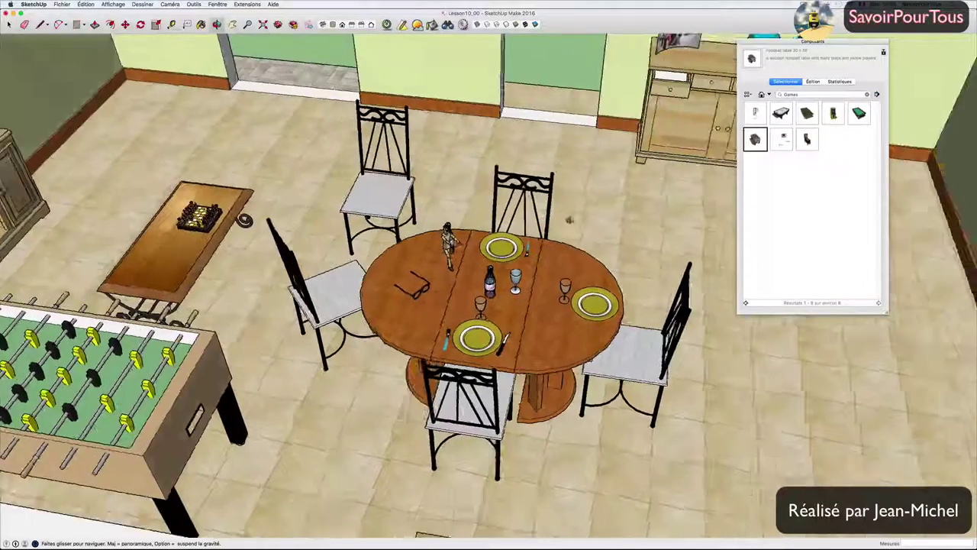